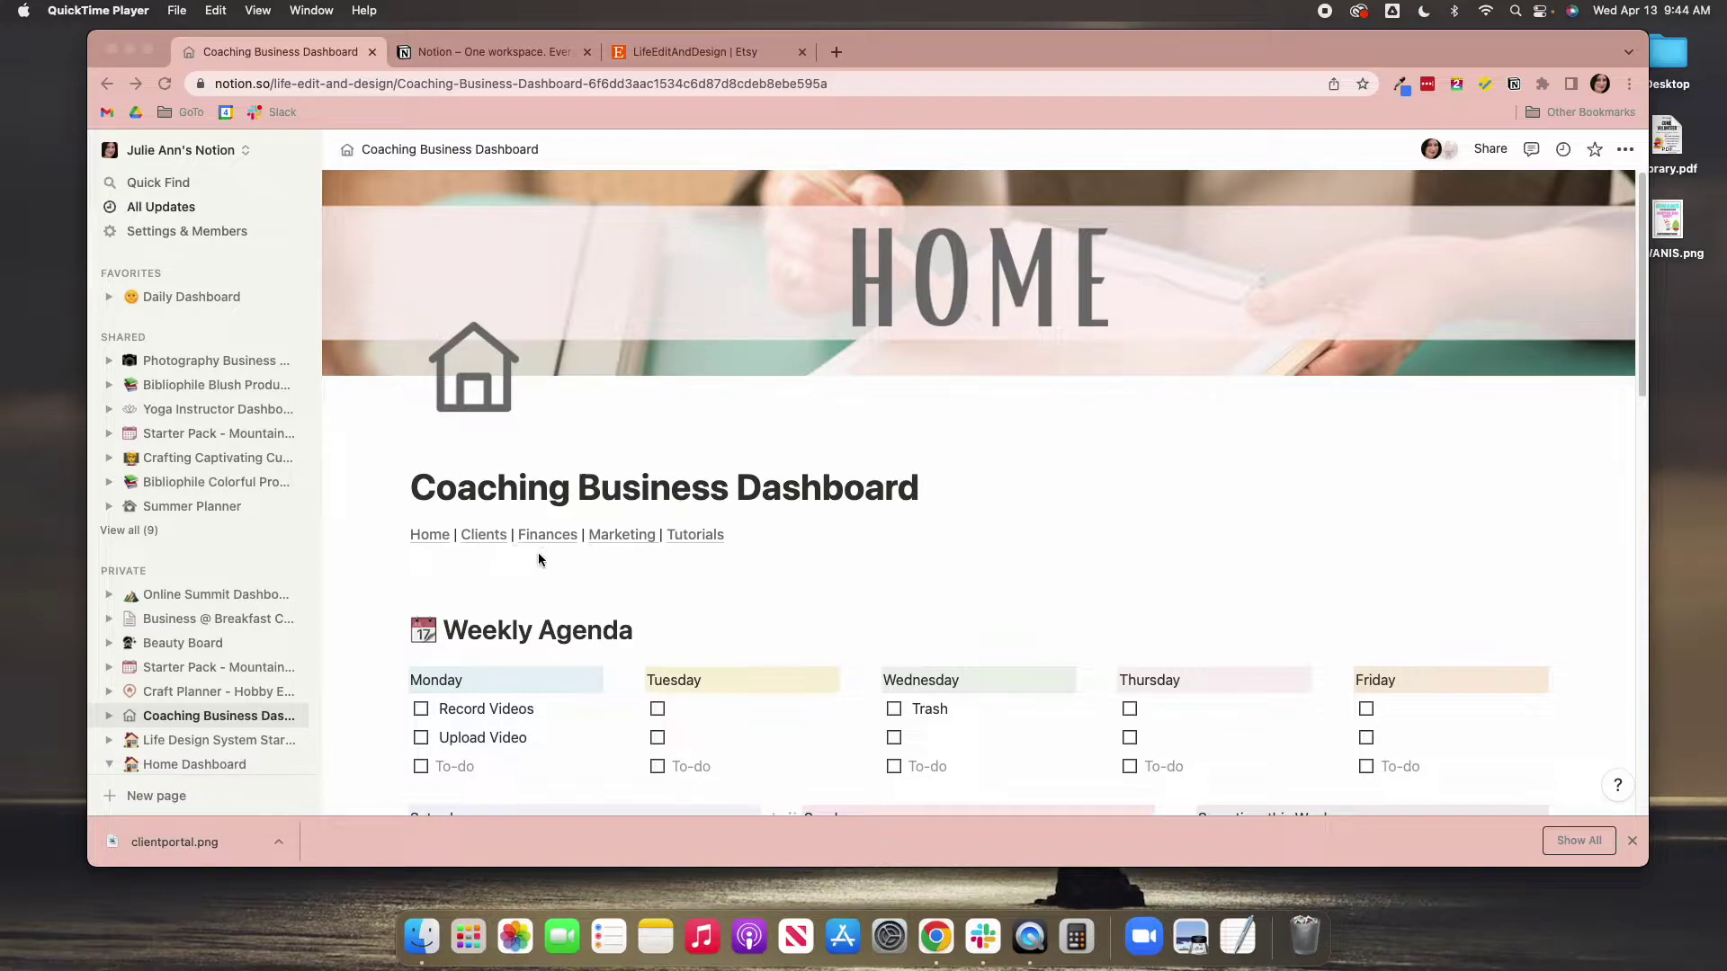
On the Notion product page, open 'See all templates' from the 'Start with a template' section
left_click(497, 53)
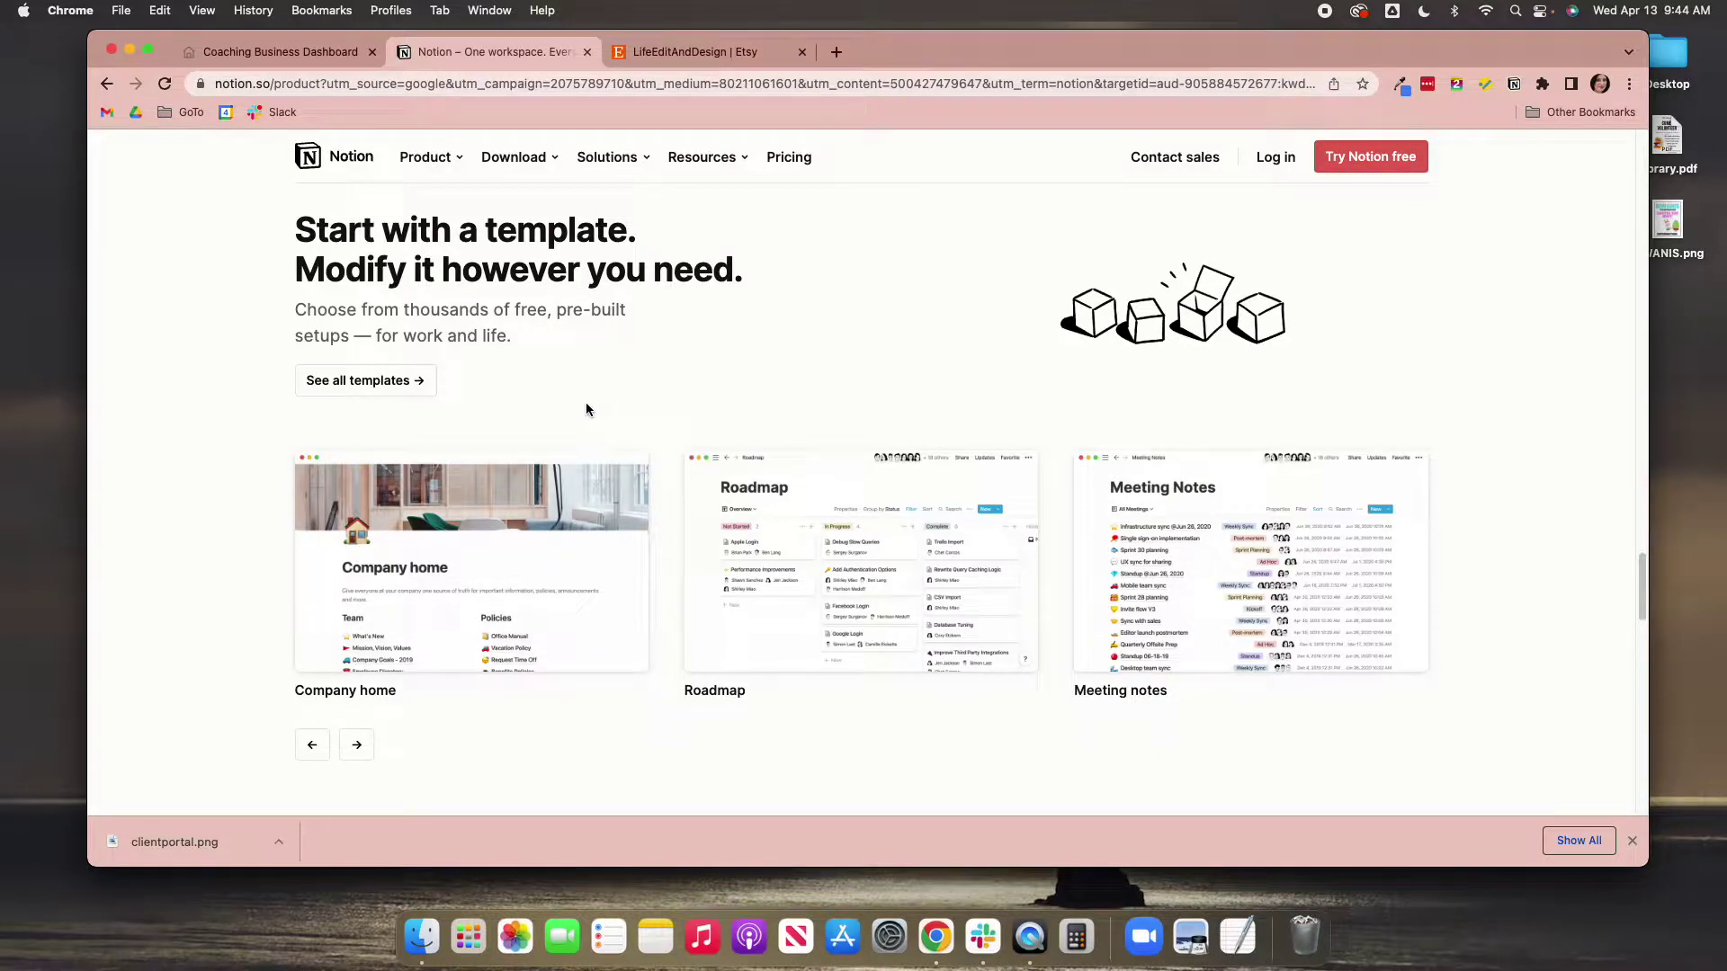
scroll(580, 400, "up", 5)
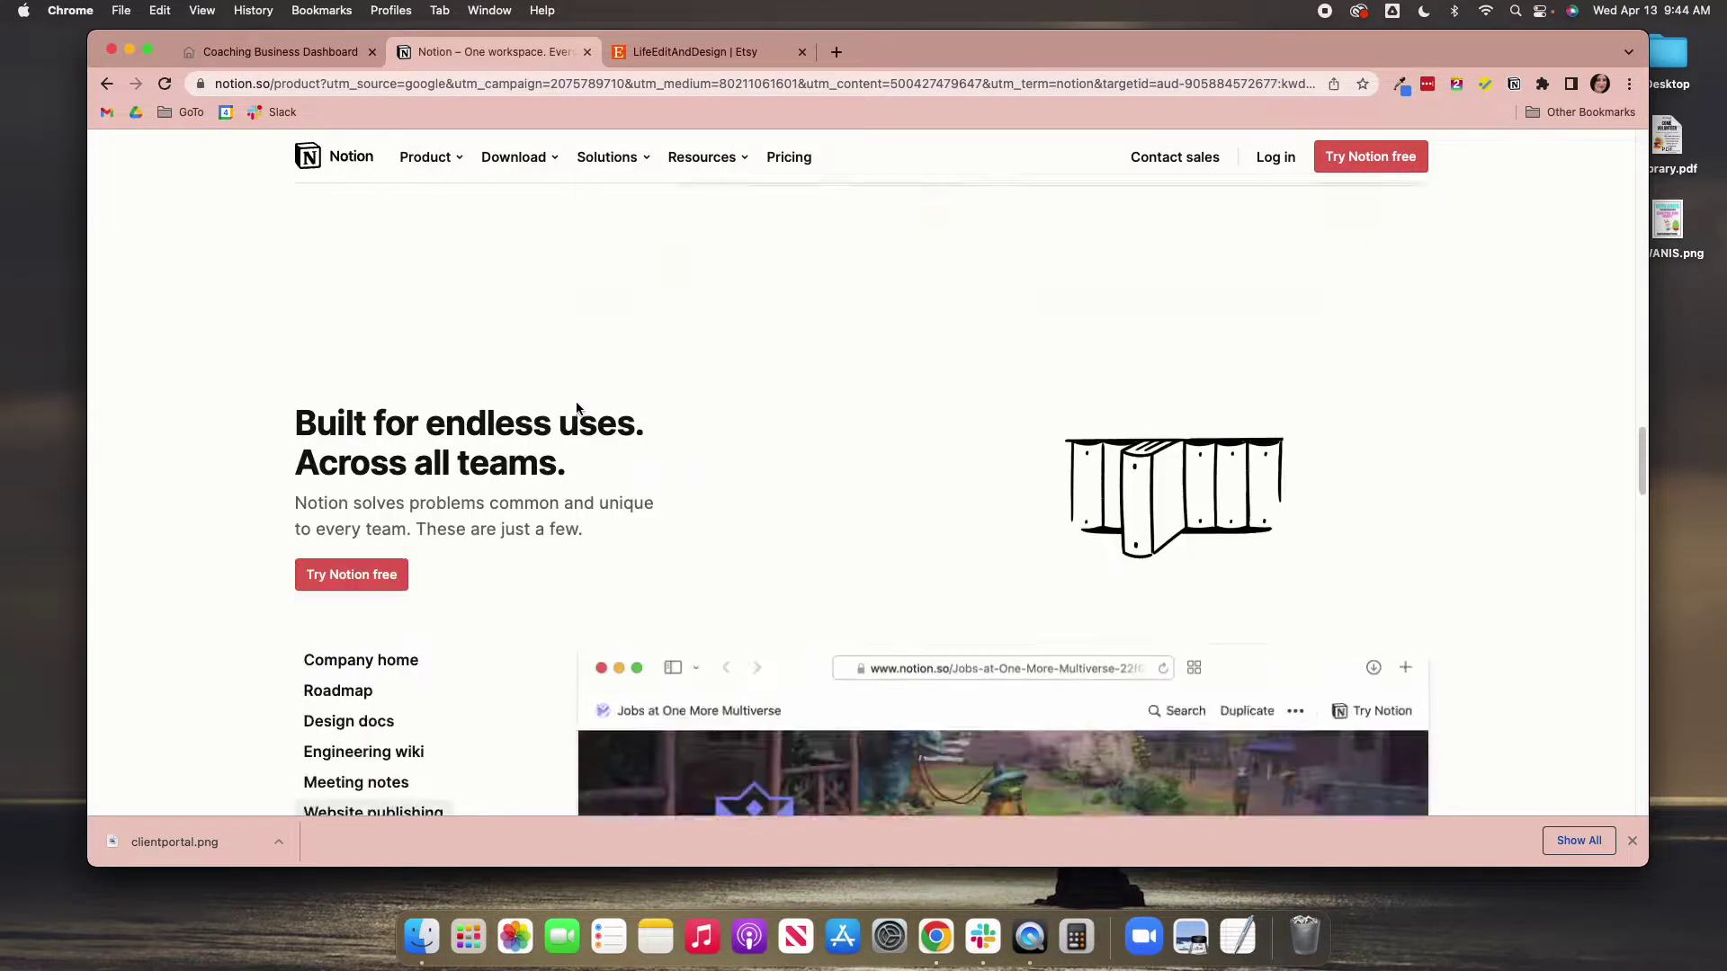
scroll(576, 405, "up", 10)
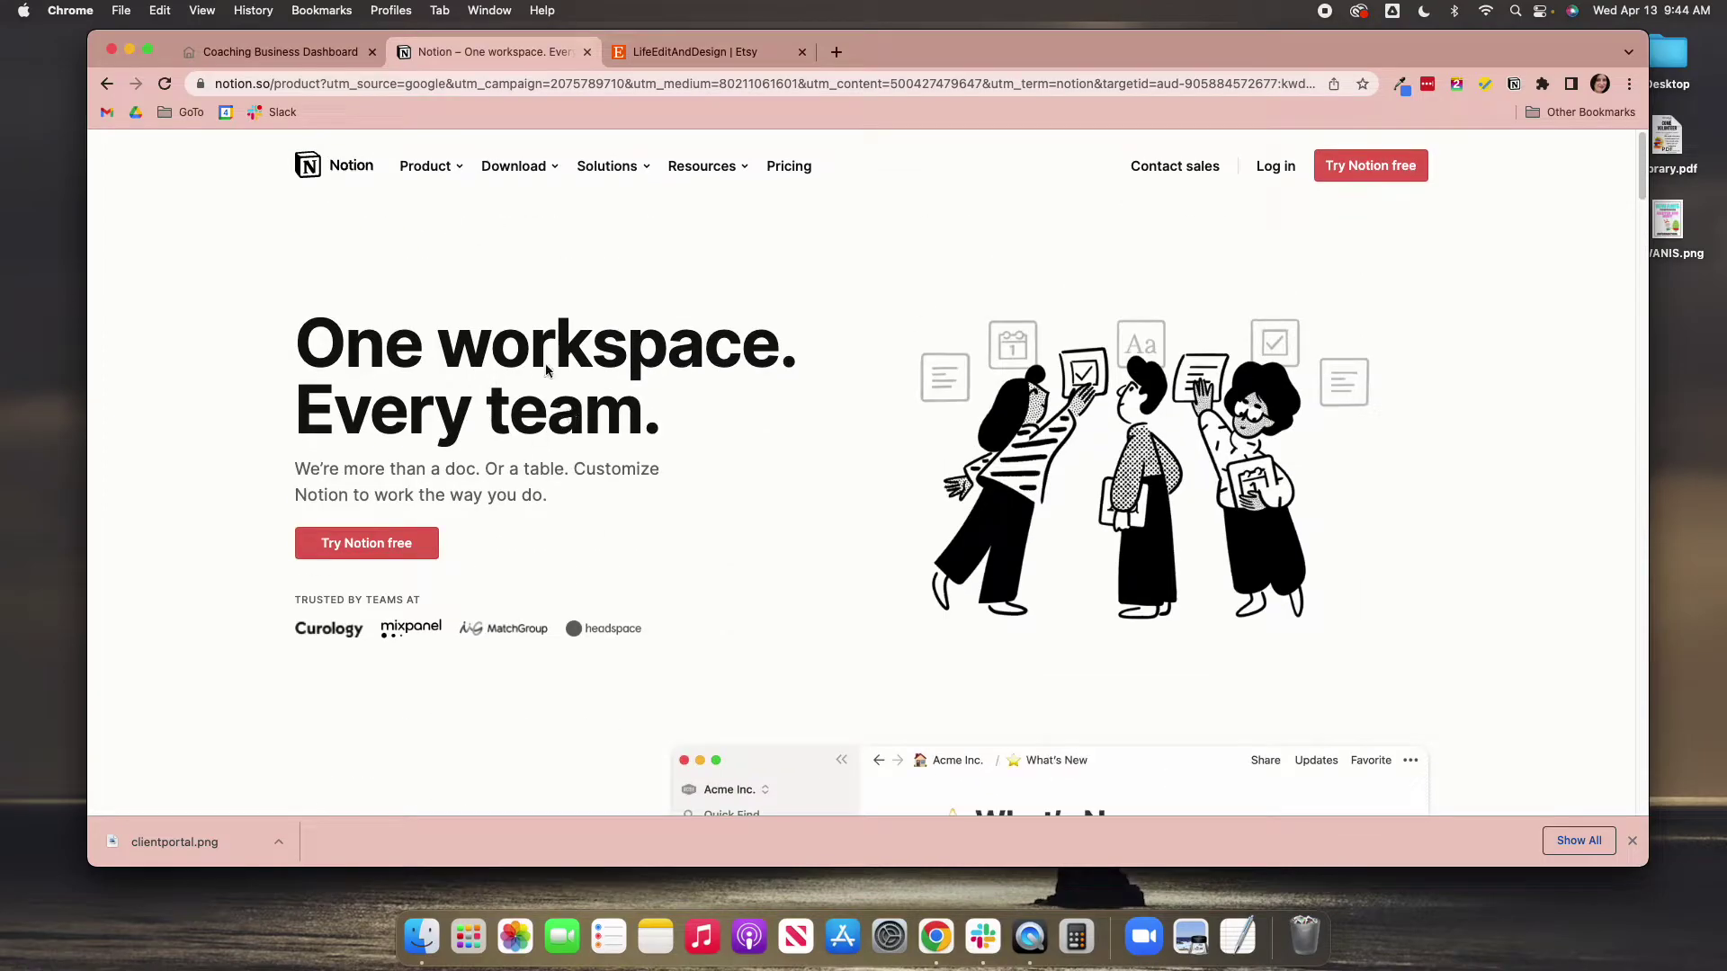
scroll(558, 477, "down", 10)
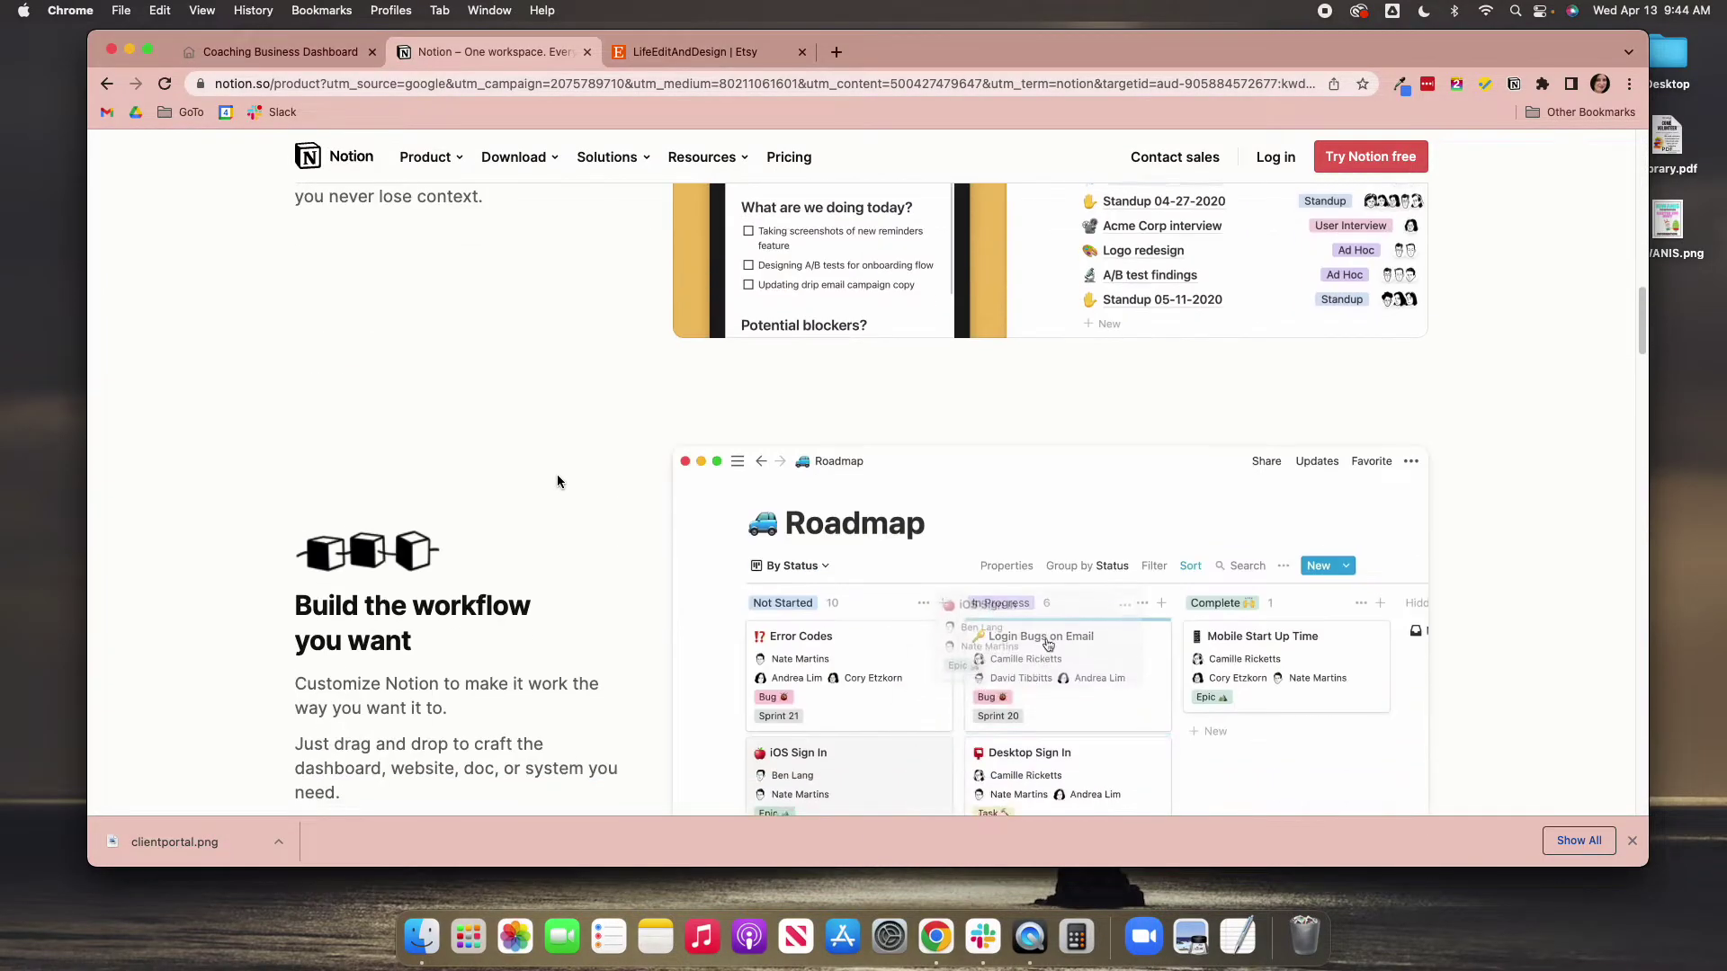
scroll(558, 481, "down", 12)
scroll(557, 483, "up", 3)
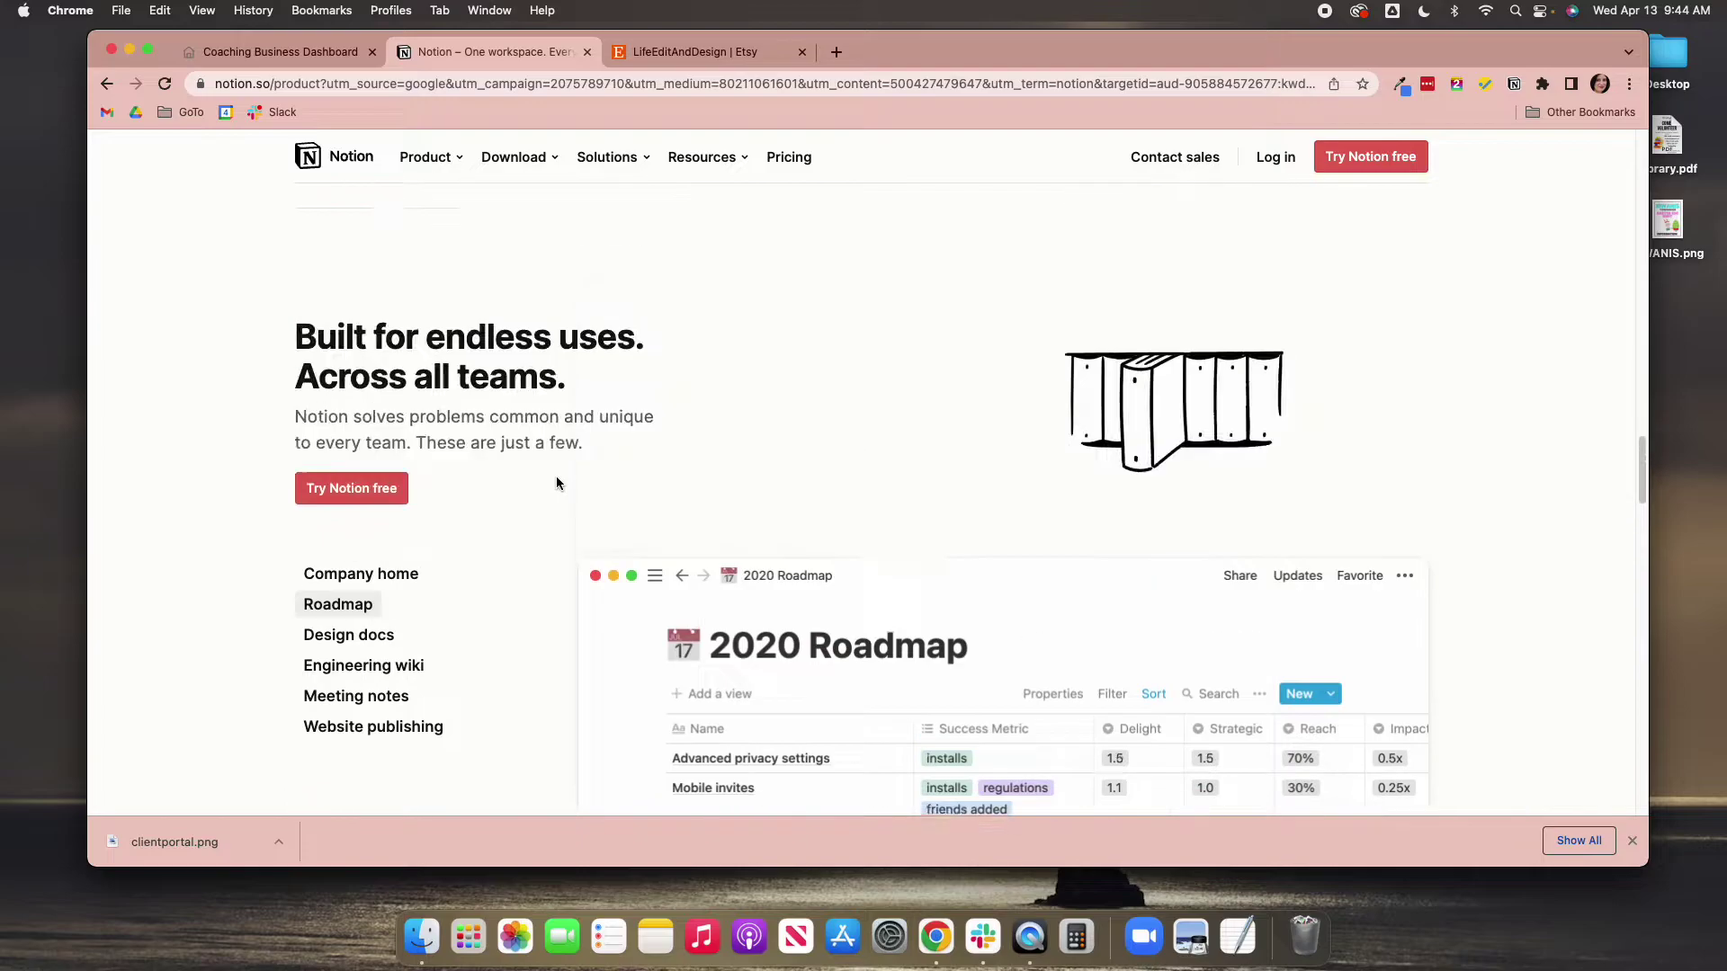
scroll(543, 485, "down", 10)
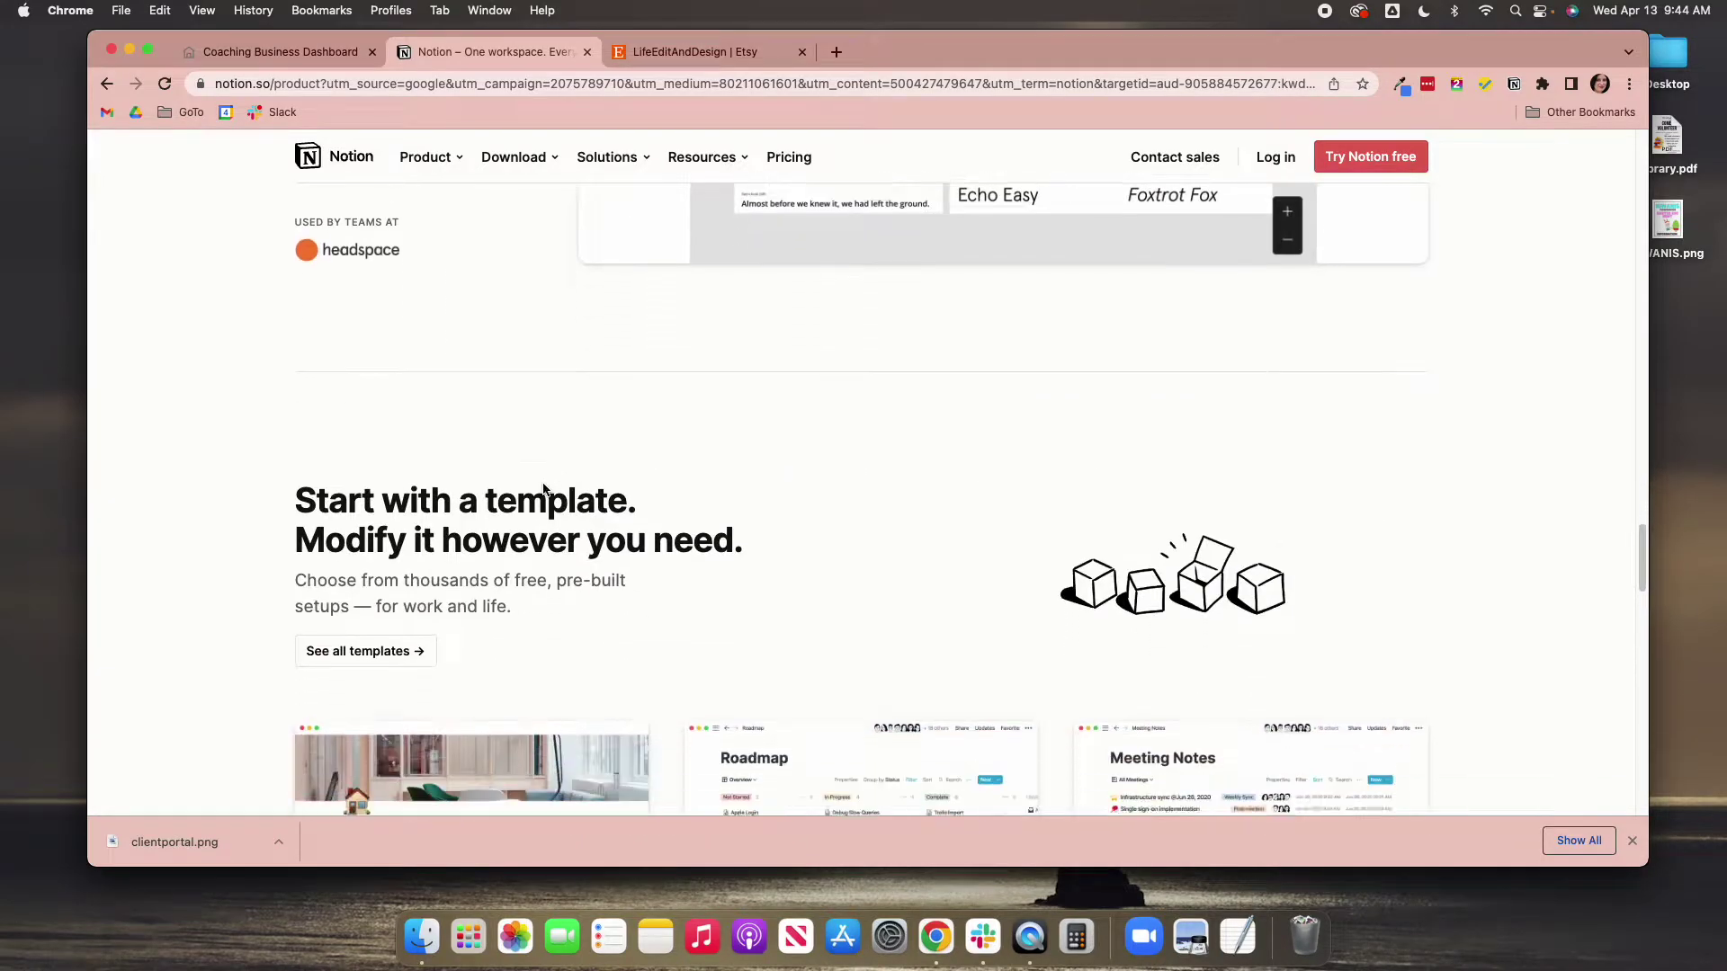
scroll(502, 447, "down", 4)
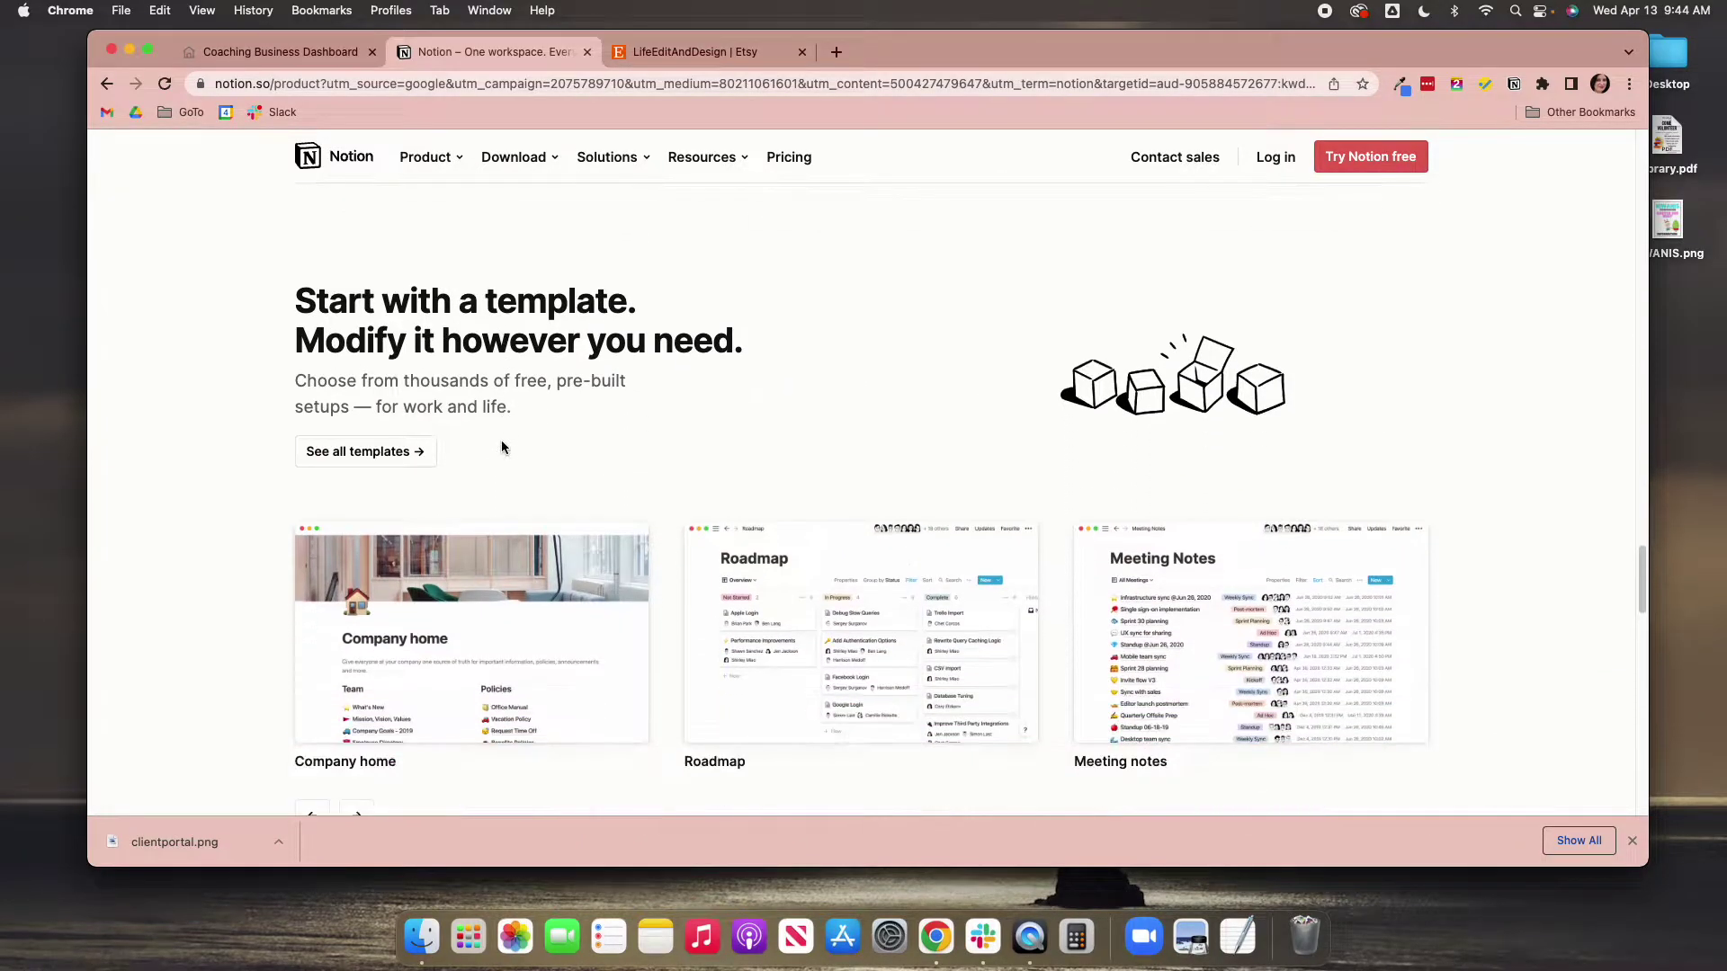
scroll(501, 443, "down", 1)
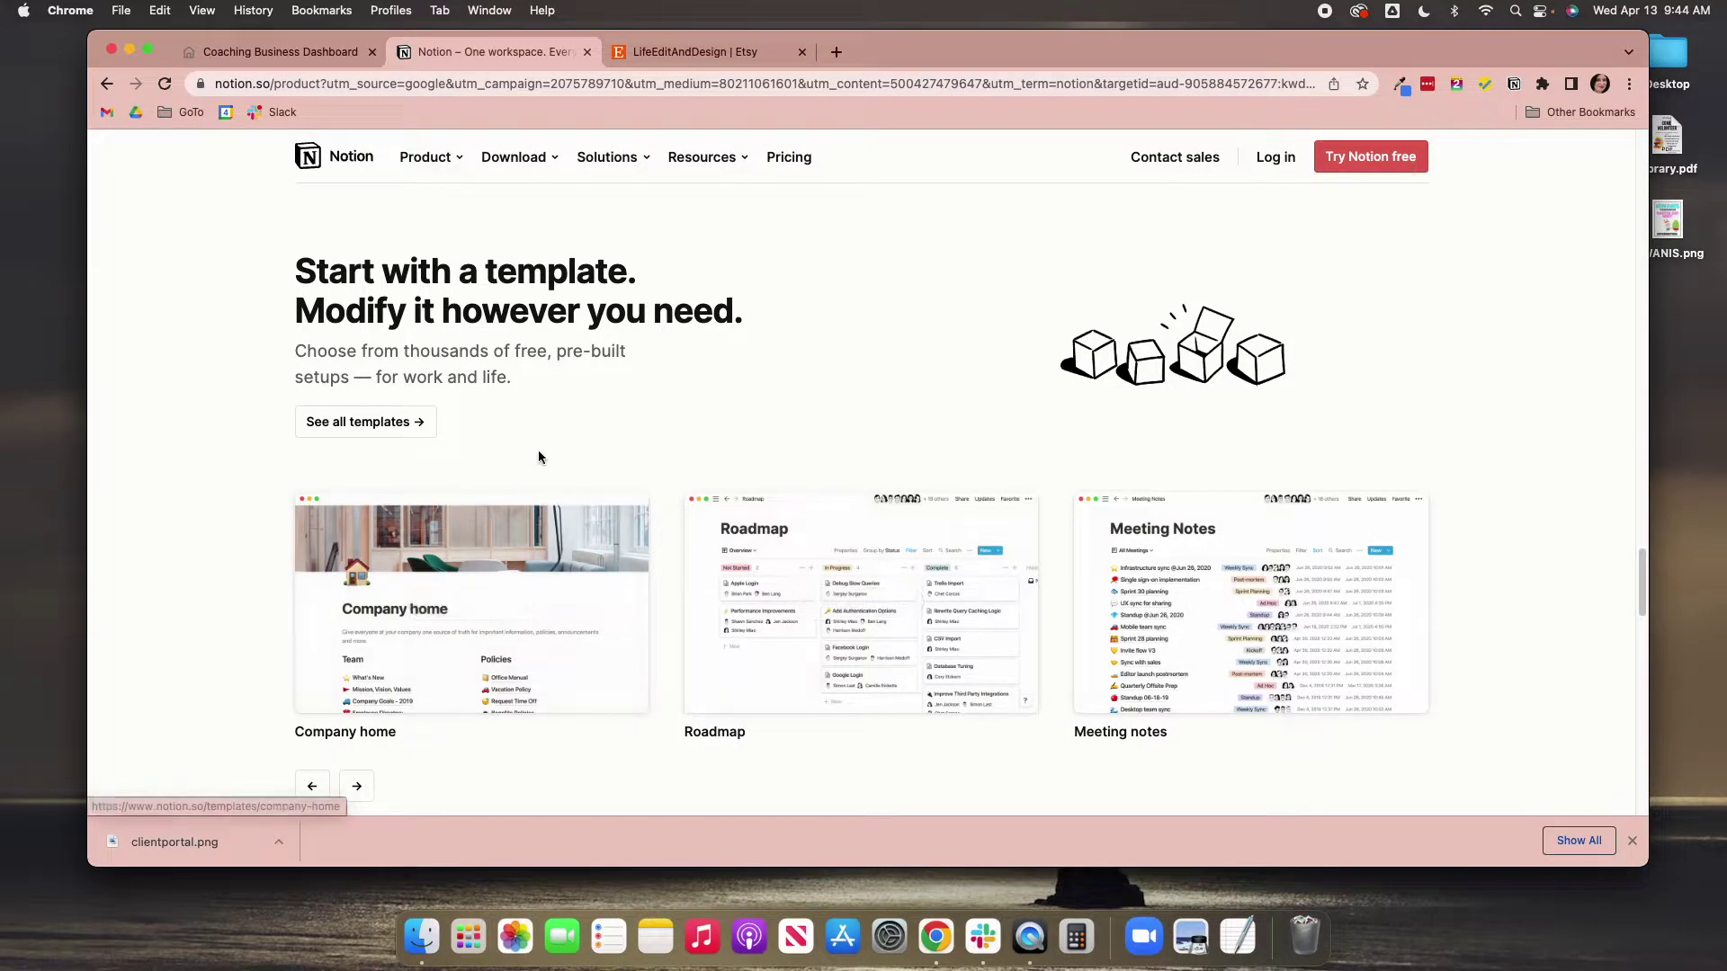
left_click(370, 421)
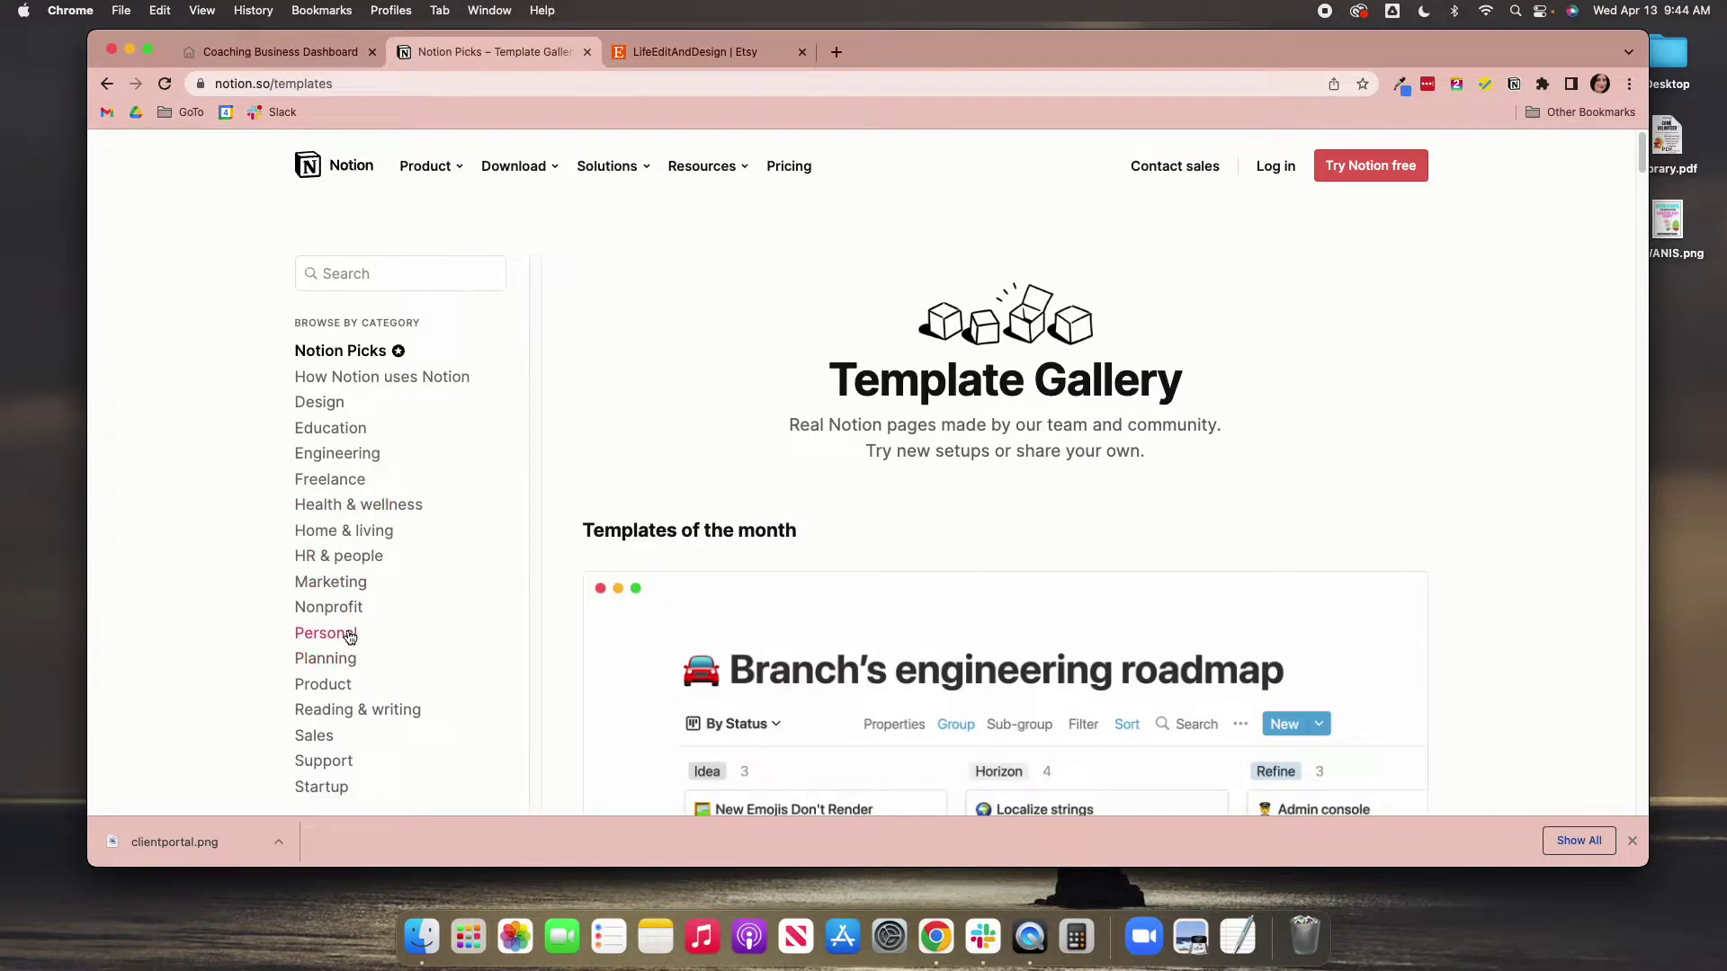
scroll(350, 629, "down", 5)
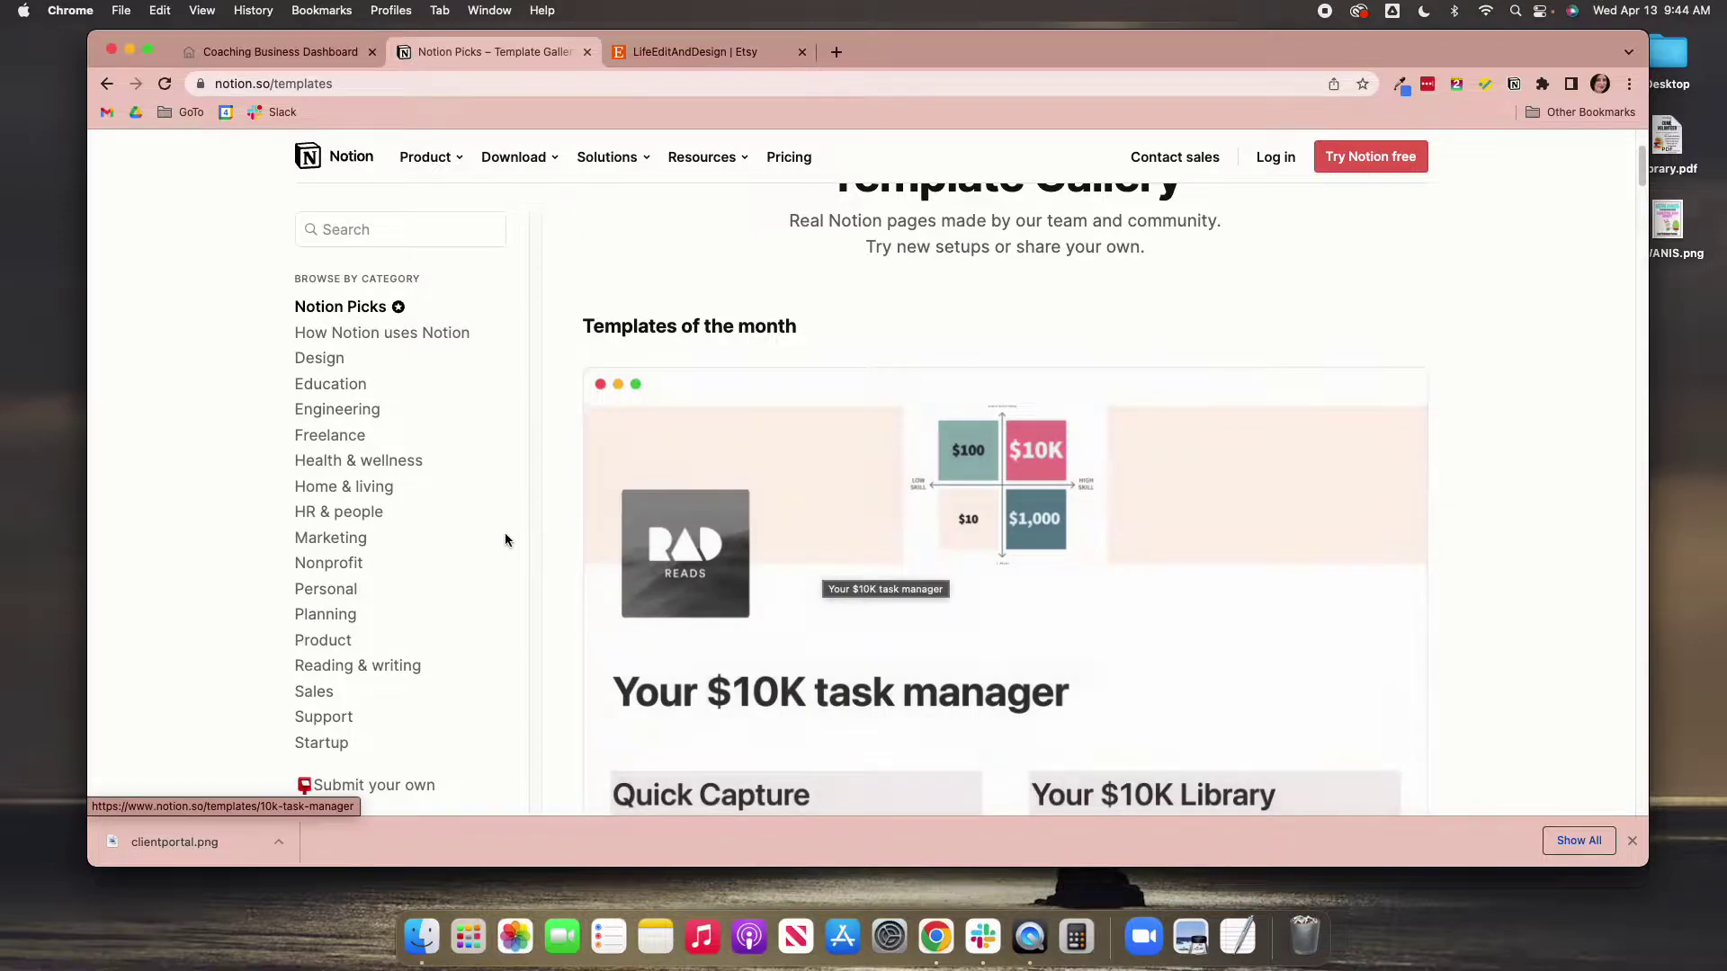
left_click(331, 488)
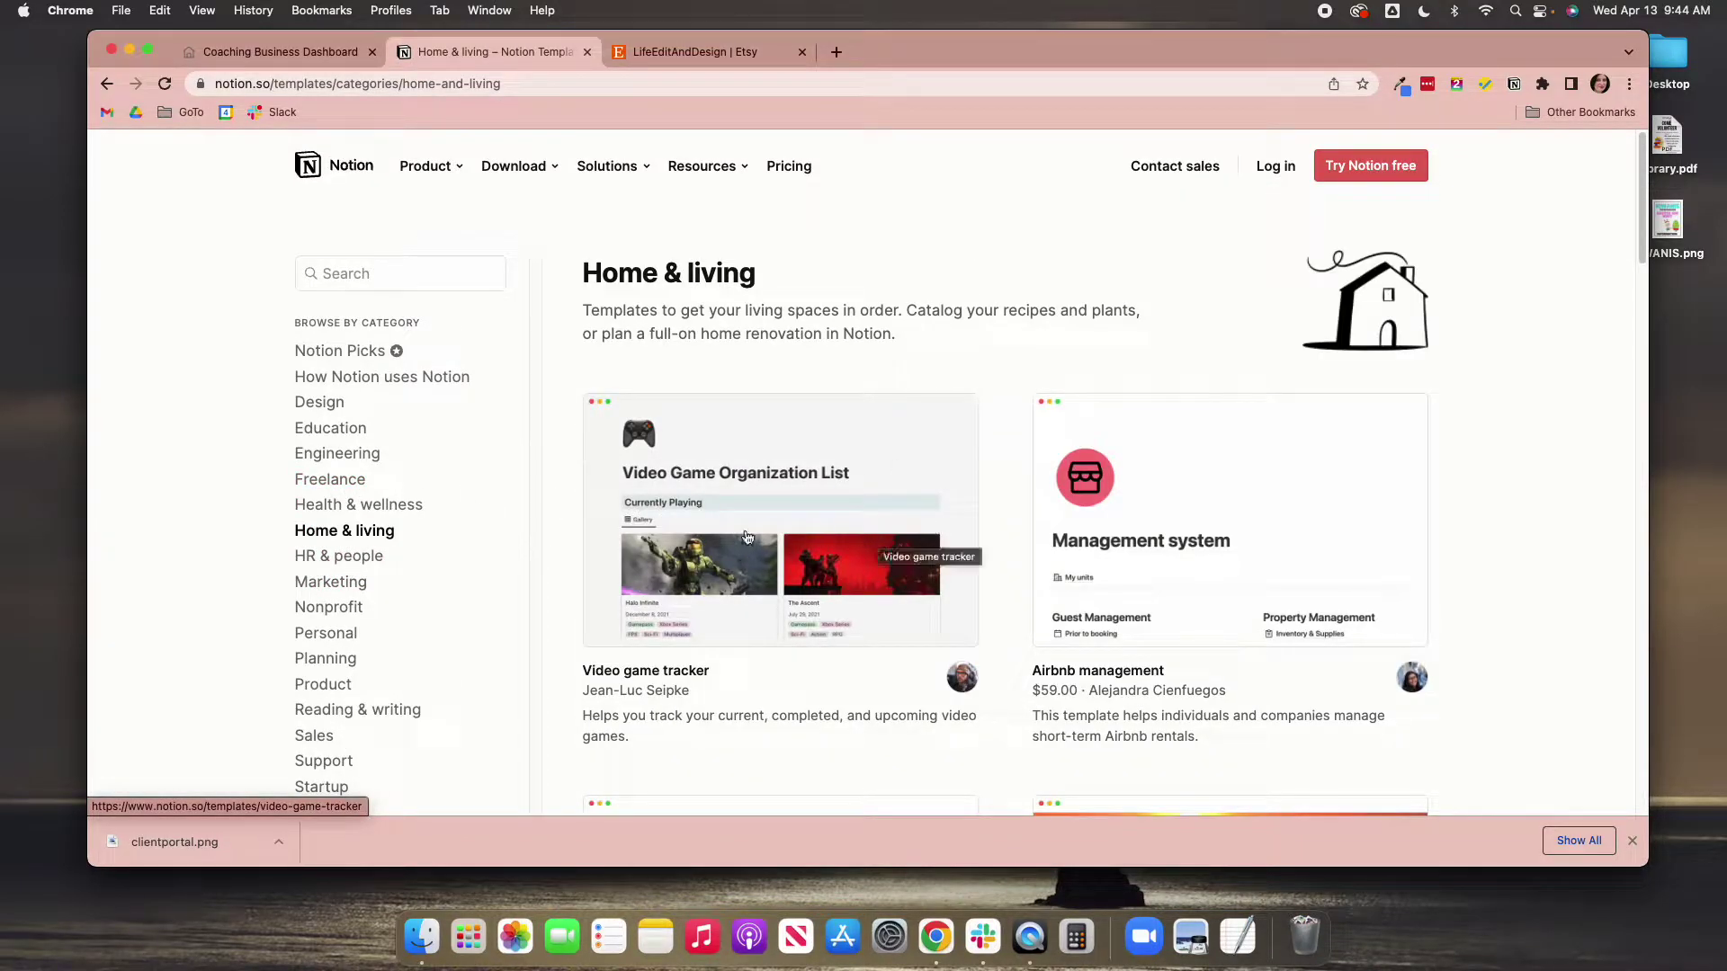
left_click(108, 84)
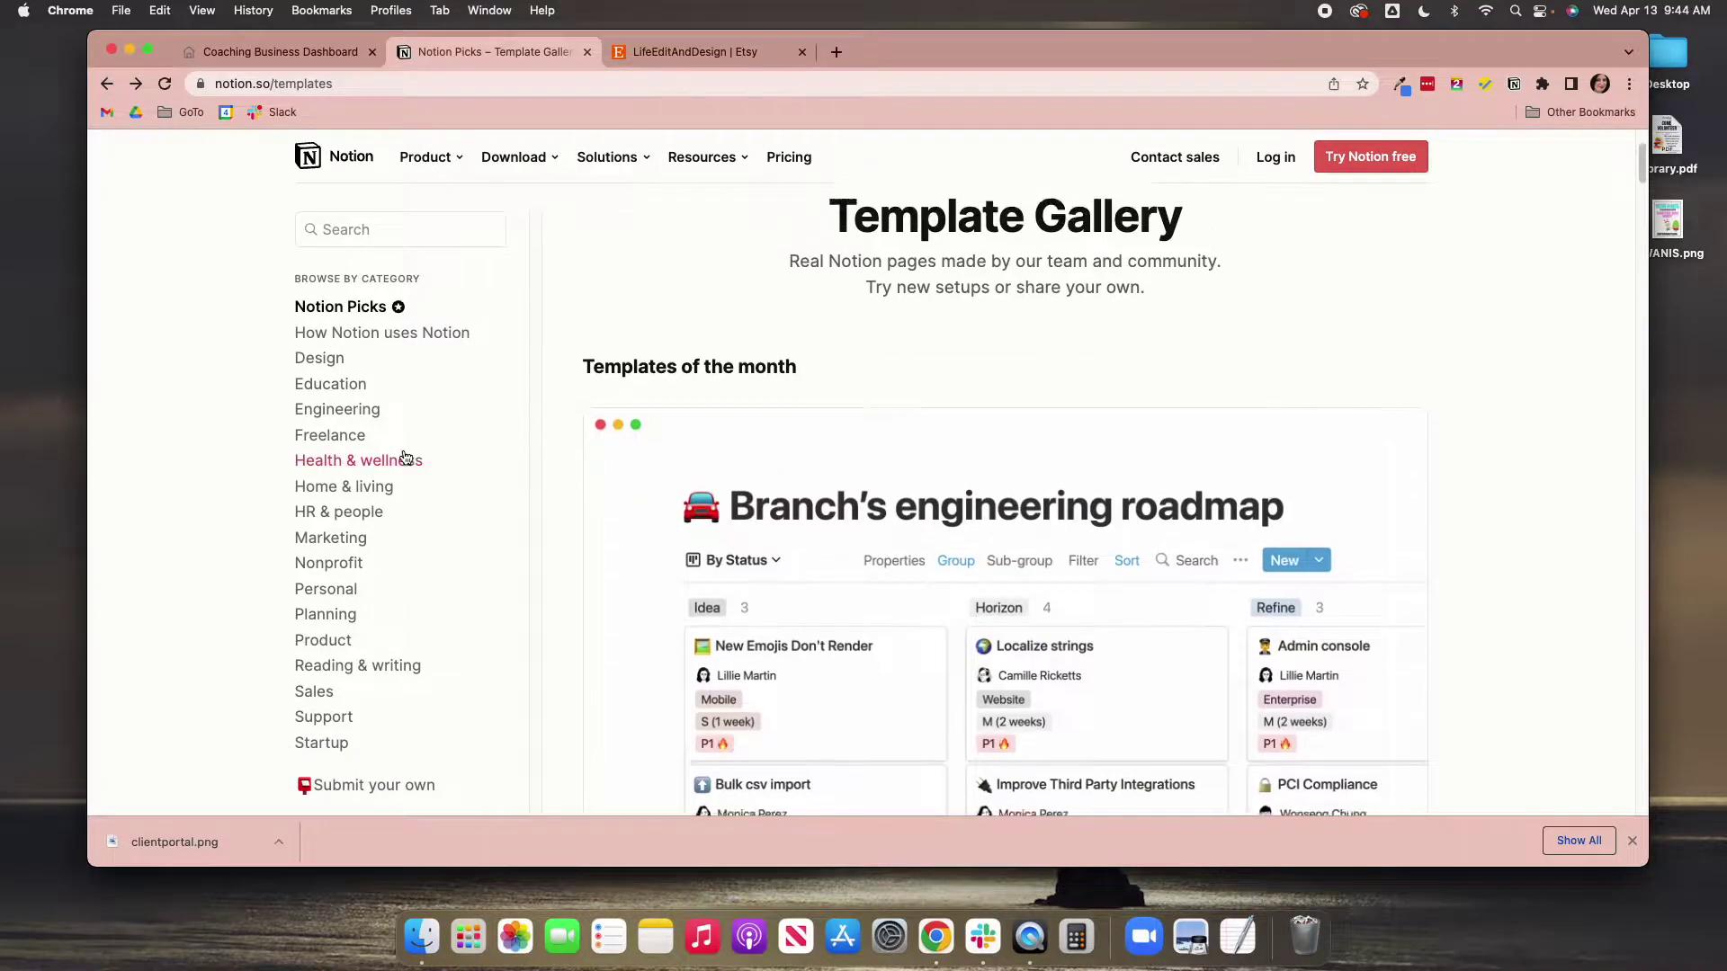
Go back to notion.so/product and scroll up to the 'One workspace. Every team.' headline
left_click(108, 84)
scroll(435, 493, "down", 15)
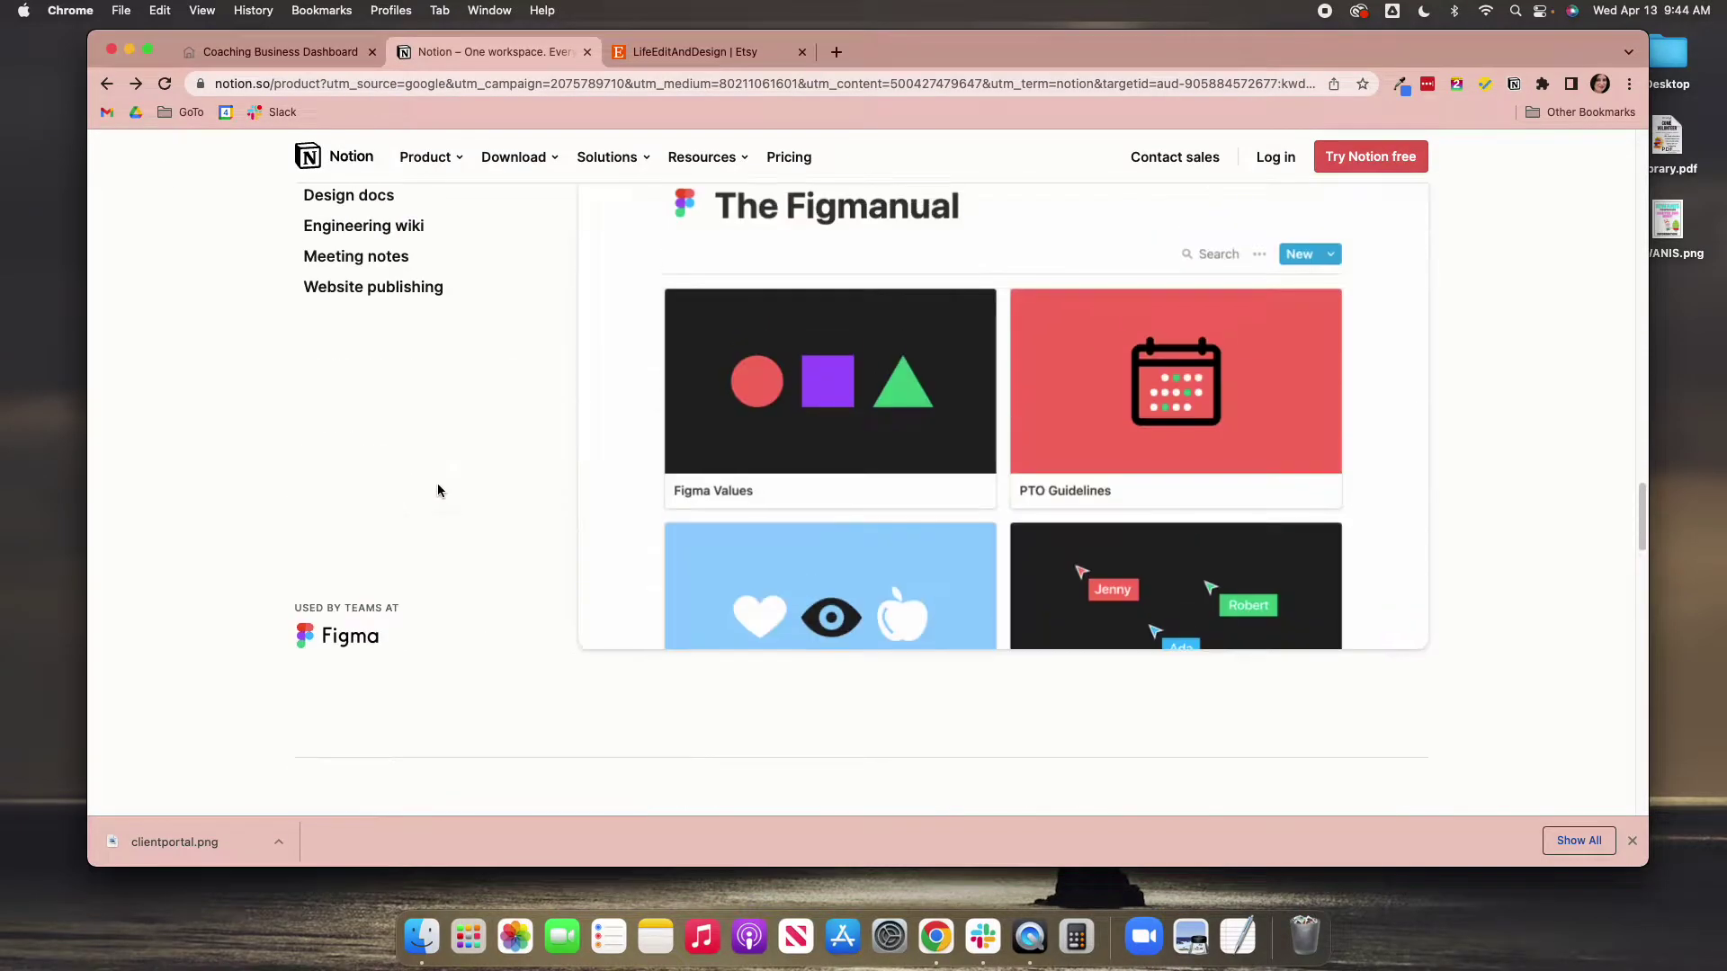
scroll(435, 486, "up", 4)
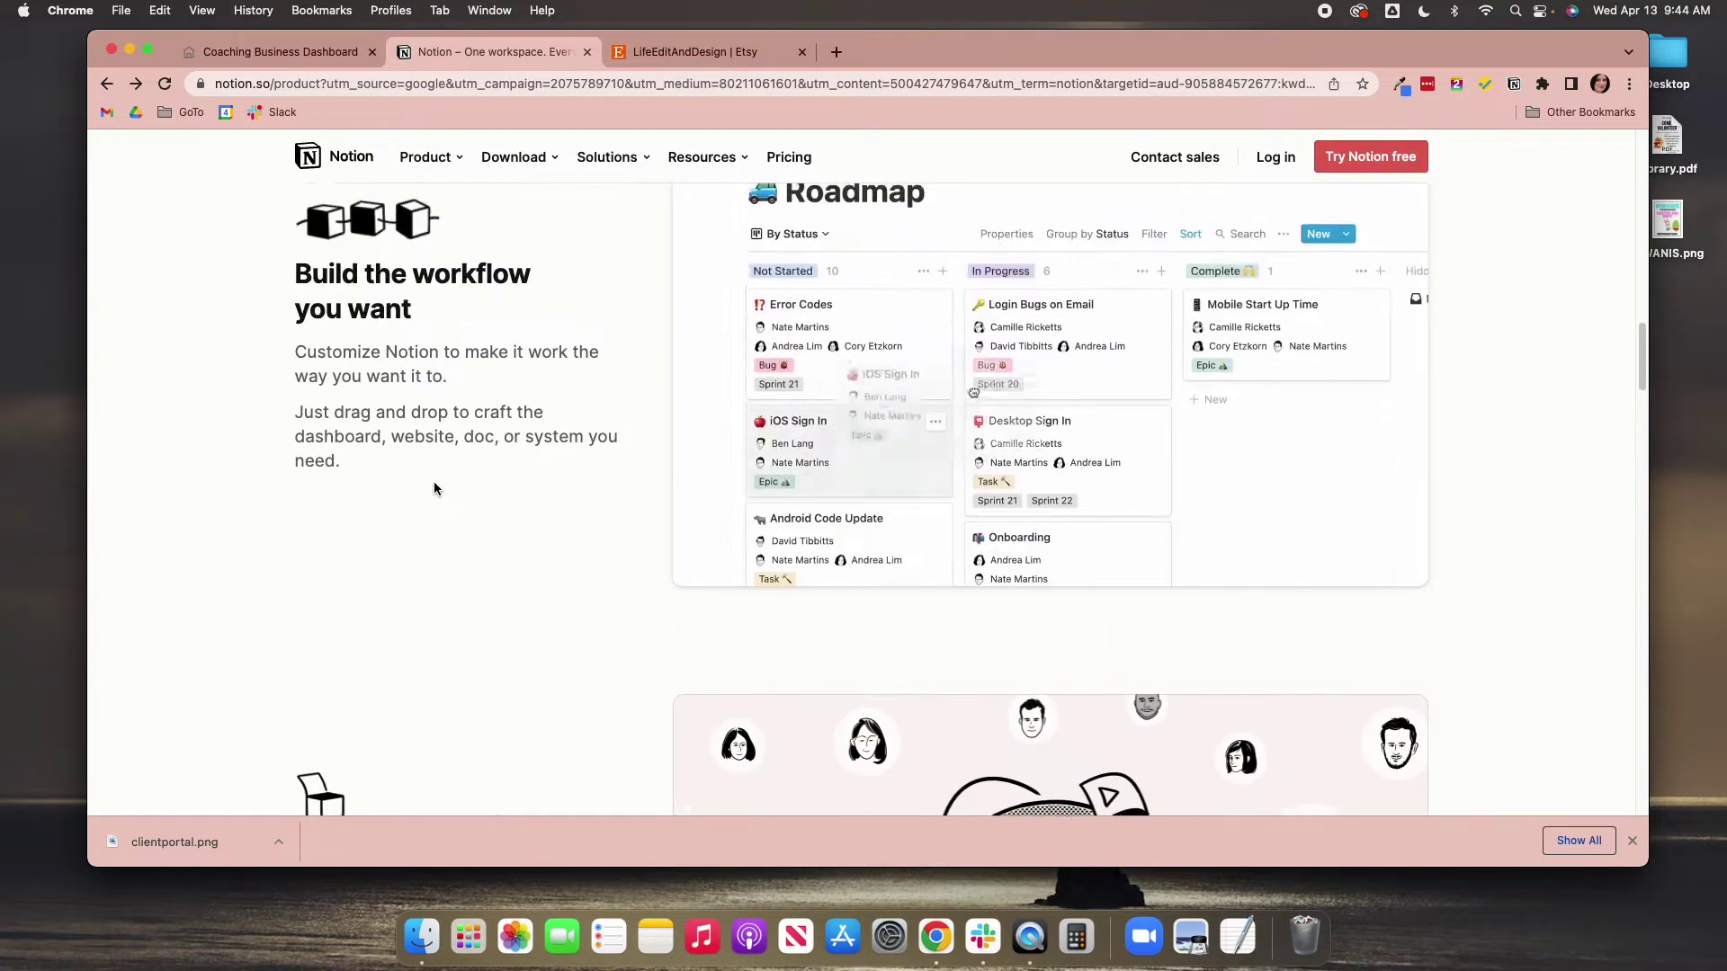
scroll(423, 504, "up", 1)
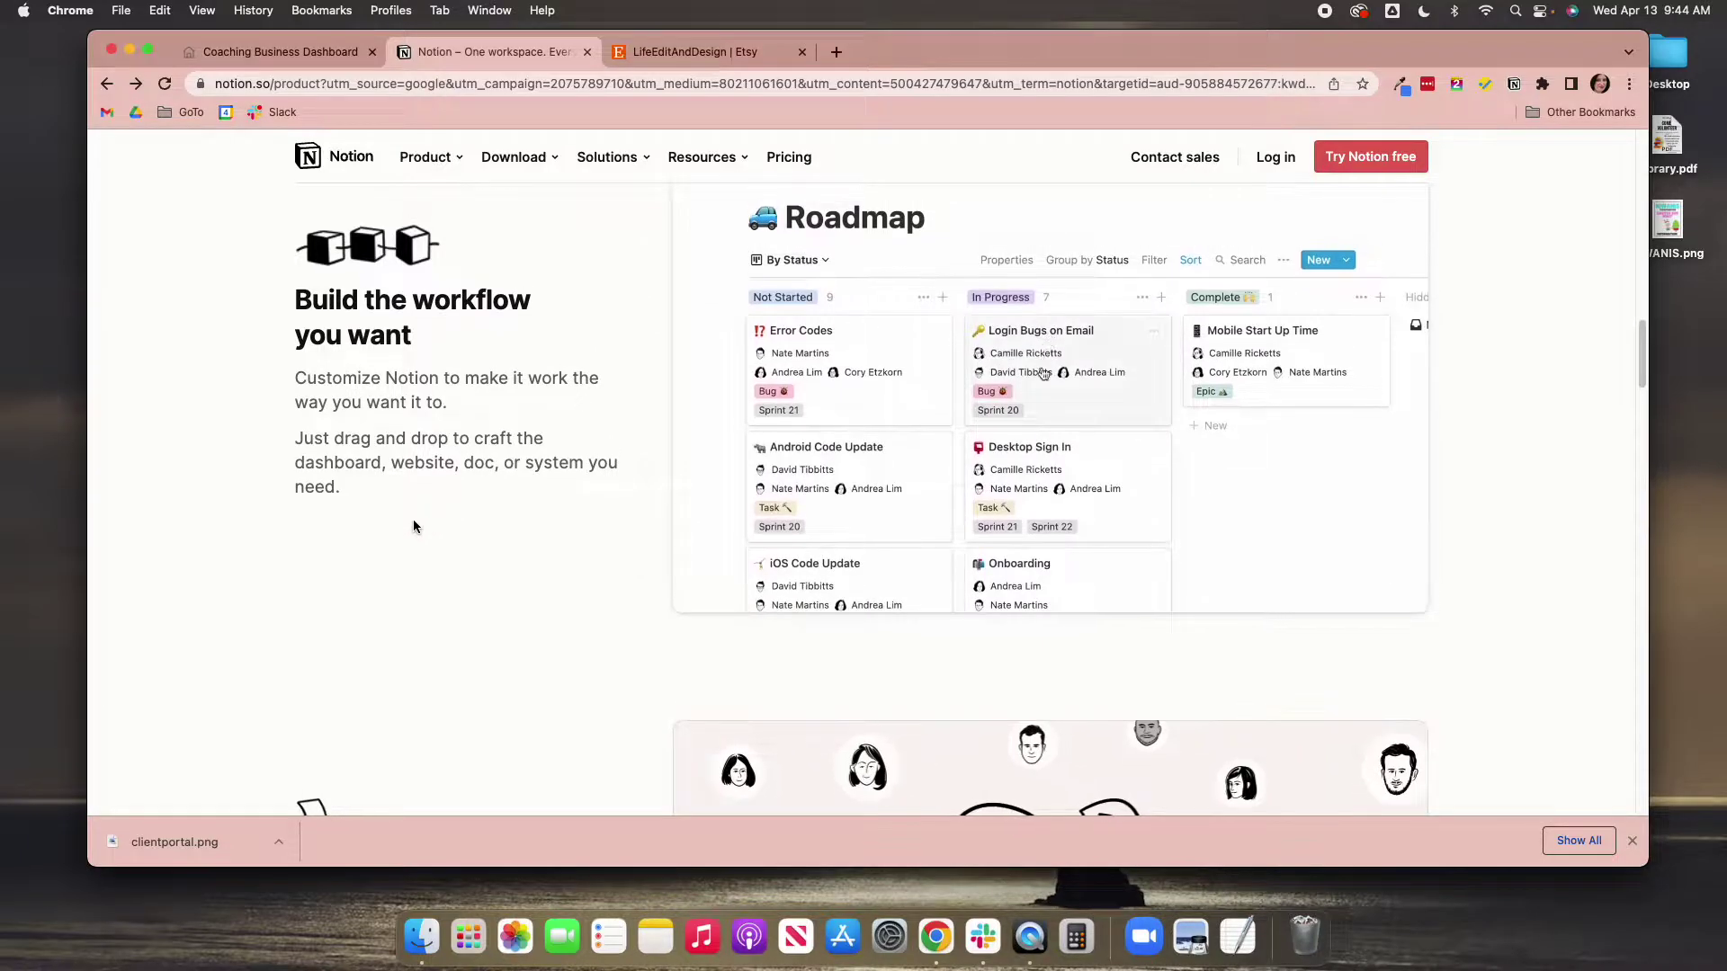
scroll(840, 364, "up", 2)
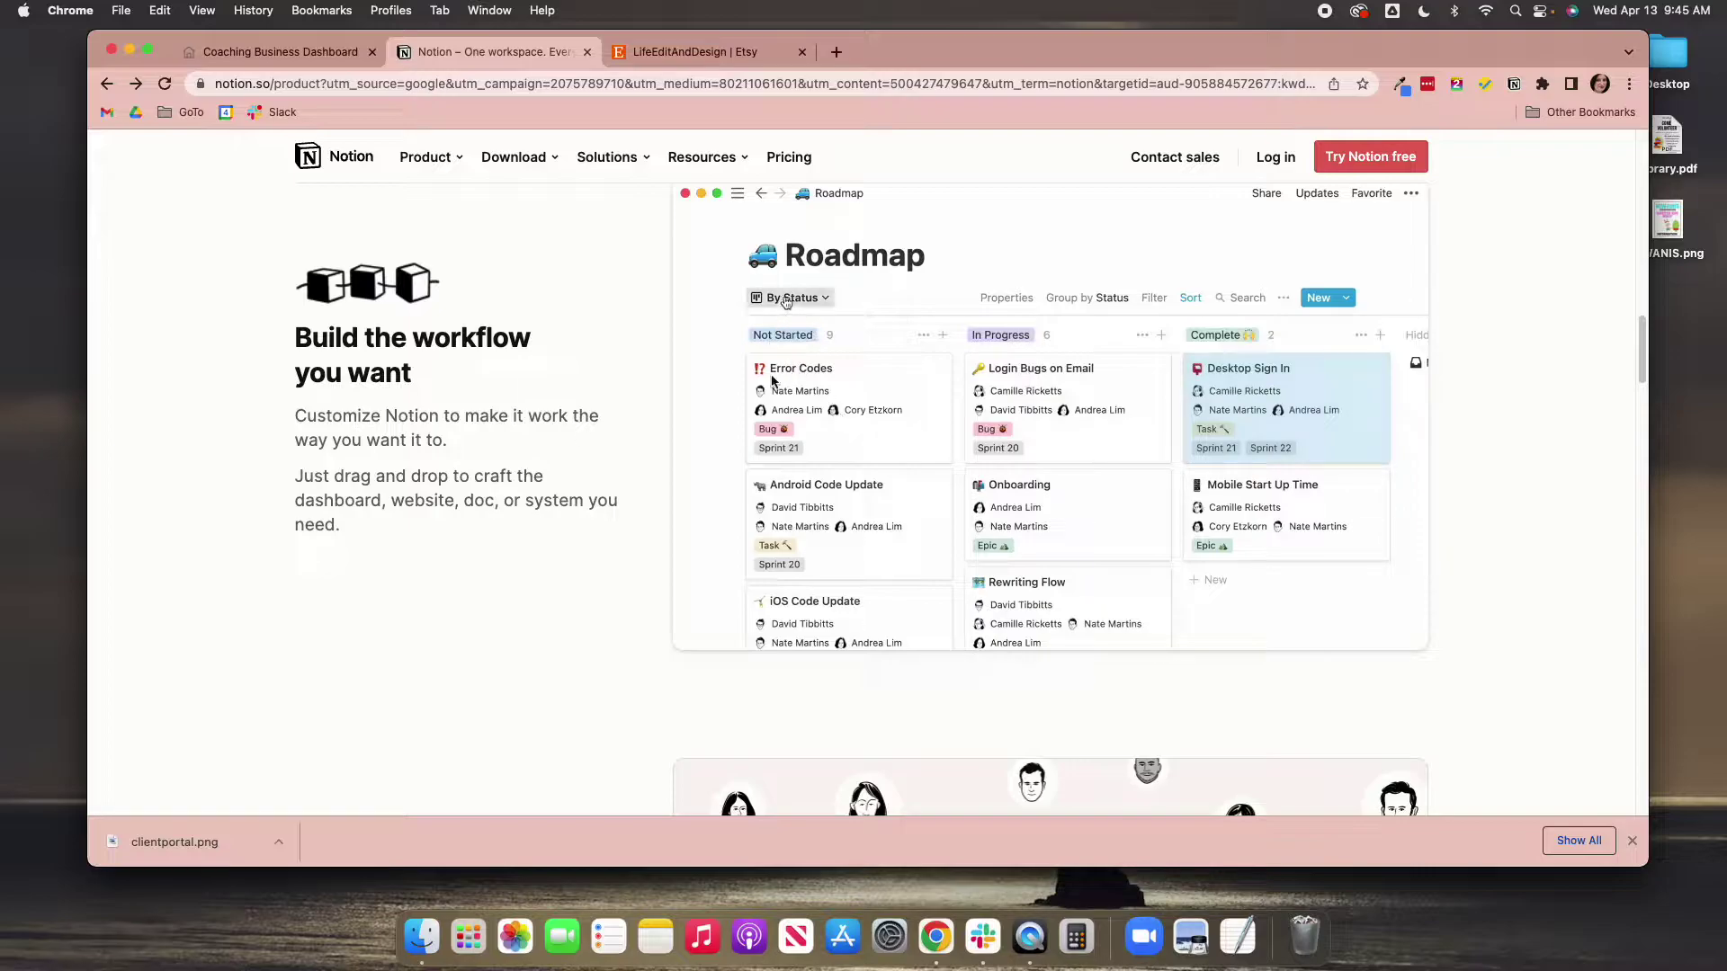
scroll(849, 393, "up", 5)
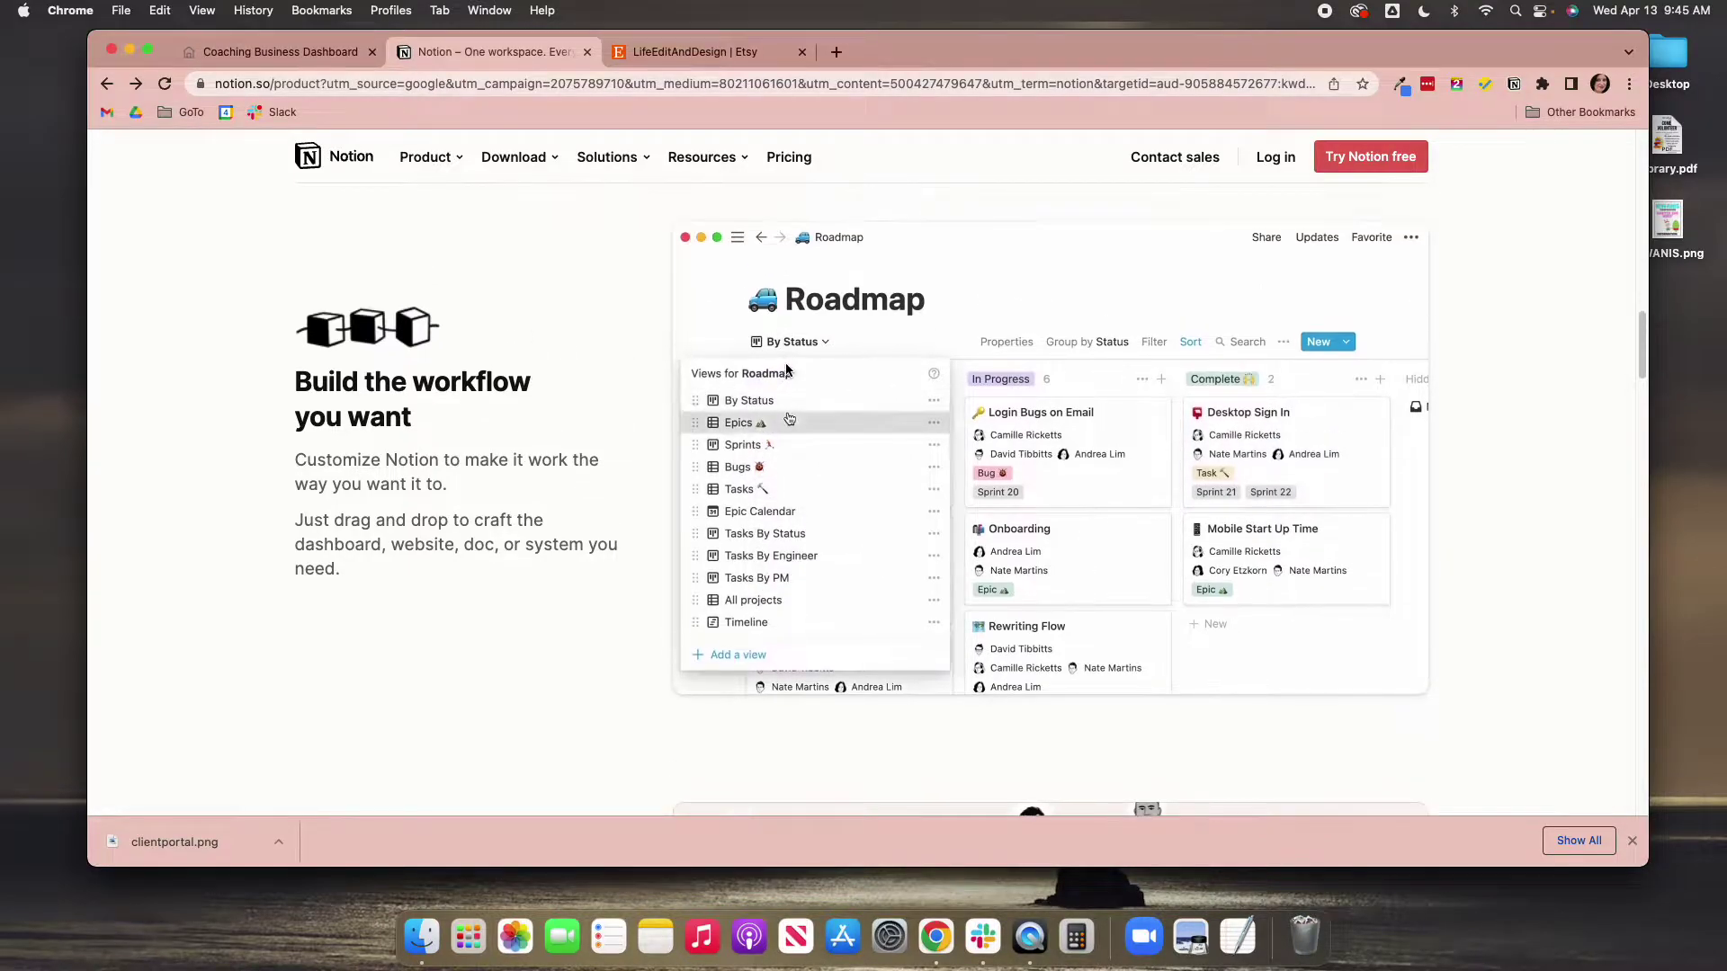
scroll(884, 367, "up", 12)
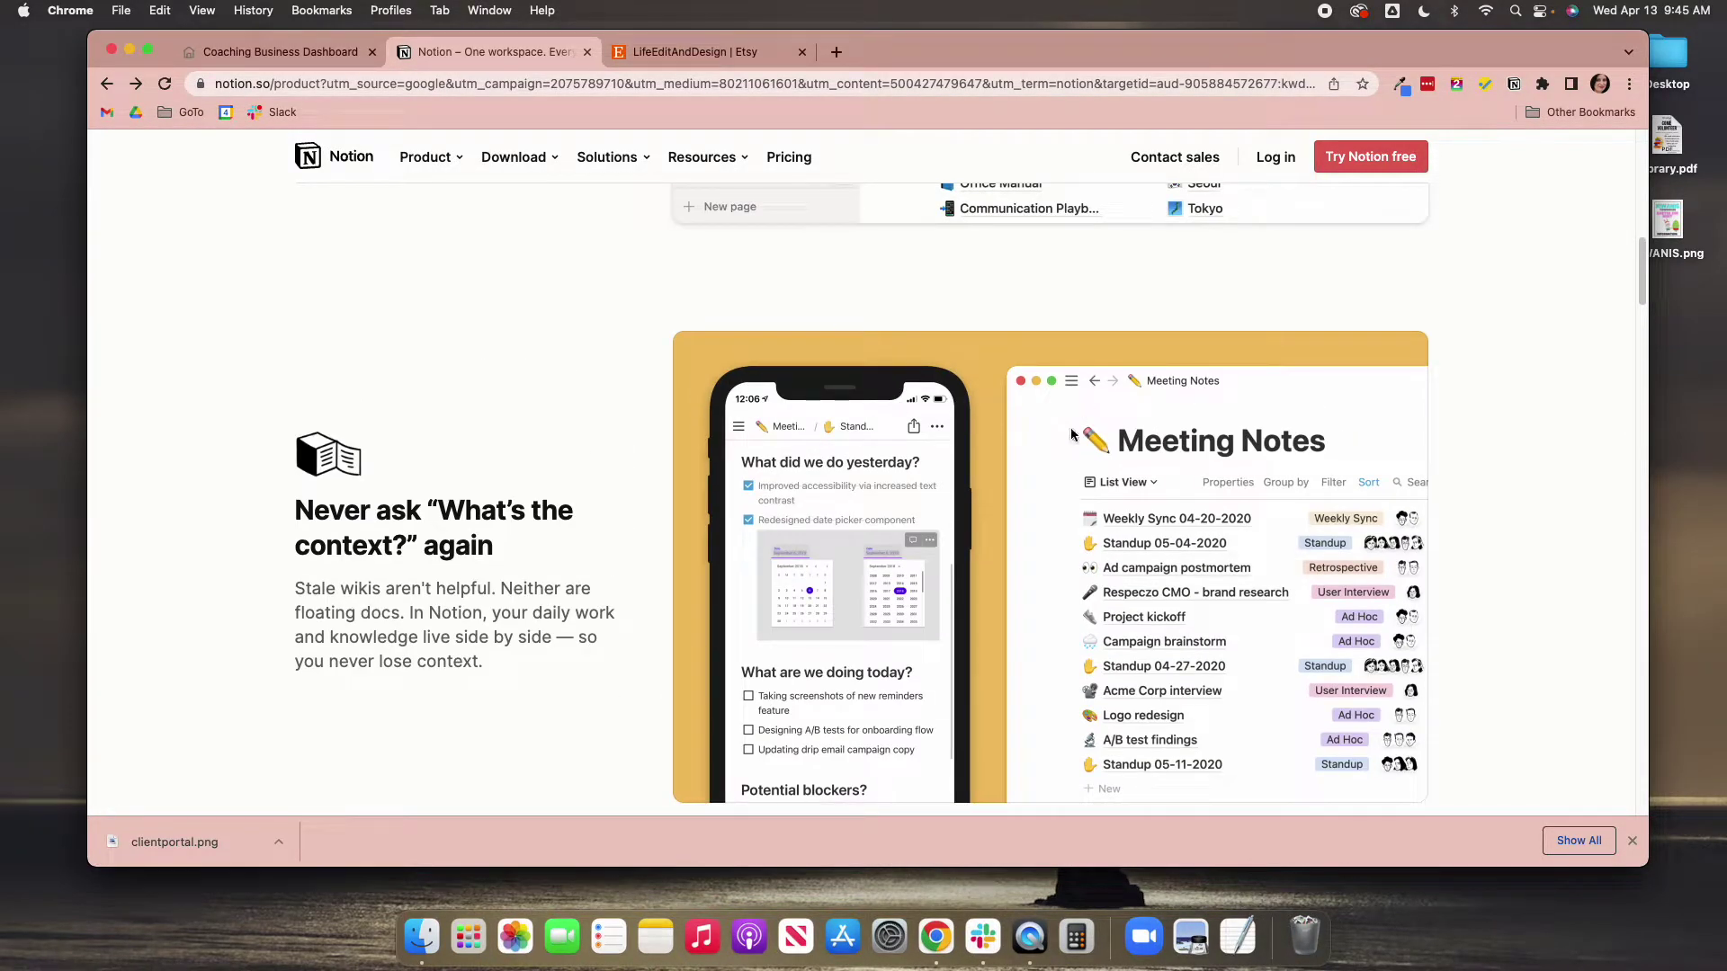
scroll(864, 444, "up", 11)
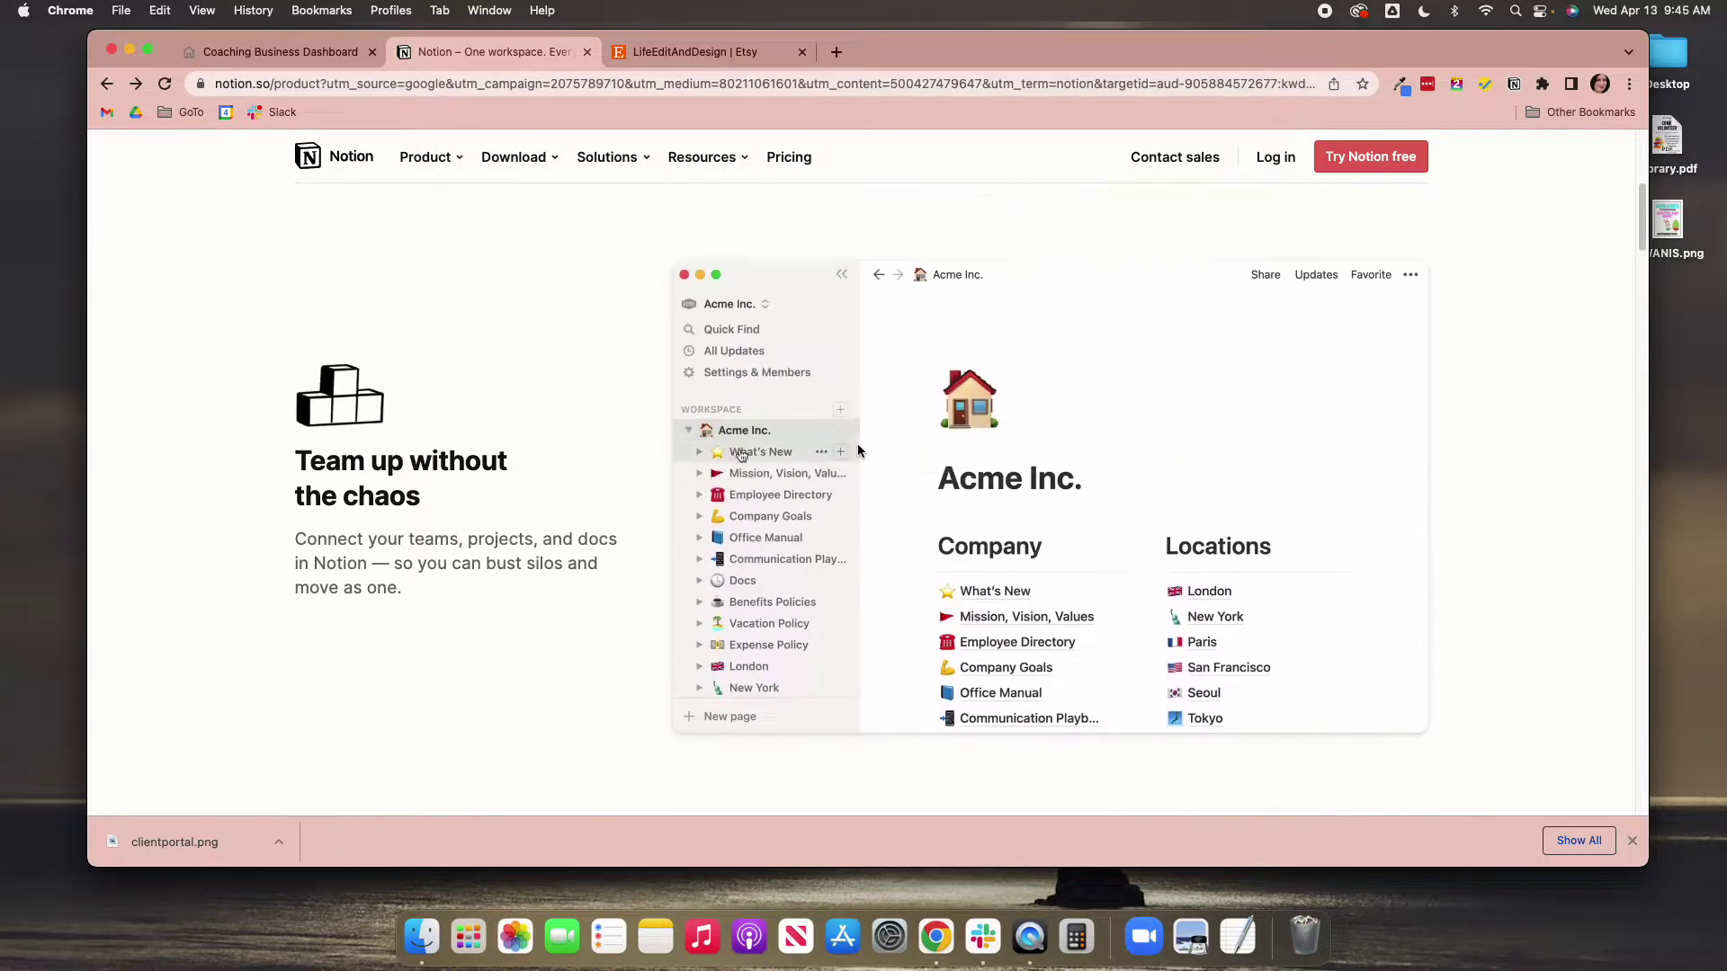
scroll(856, 444, "up", 10)
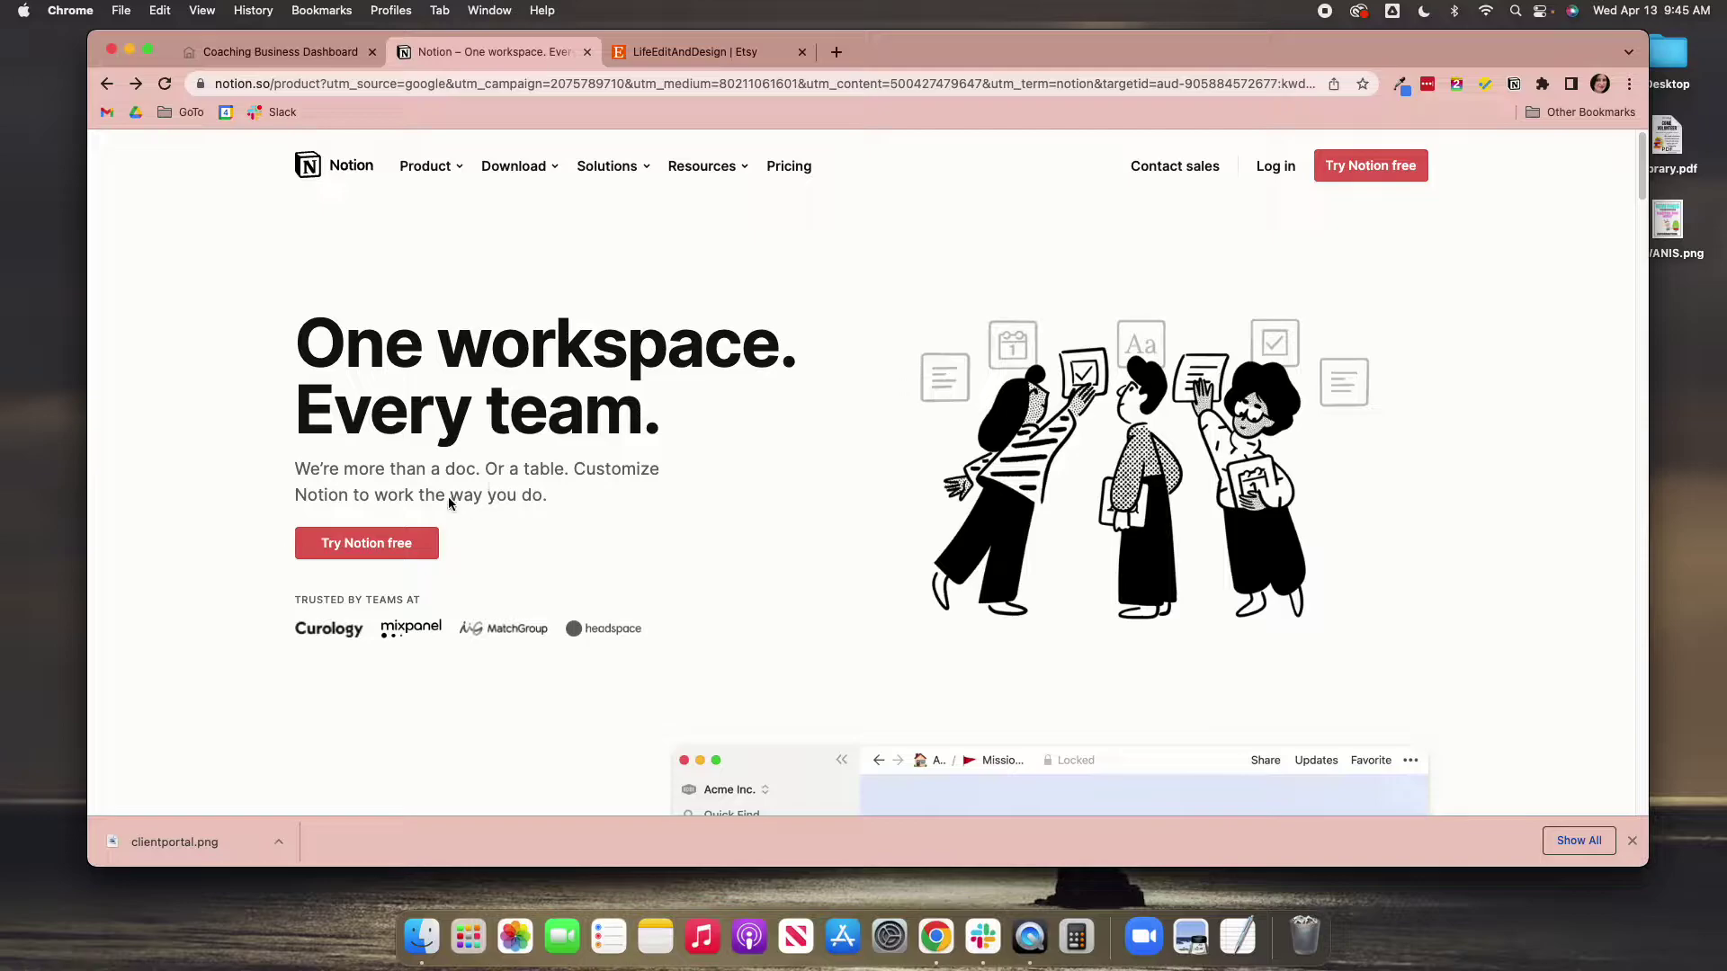
scroll(450, 497, "down", 1)
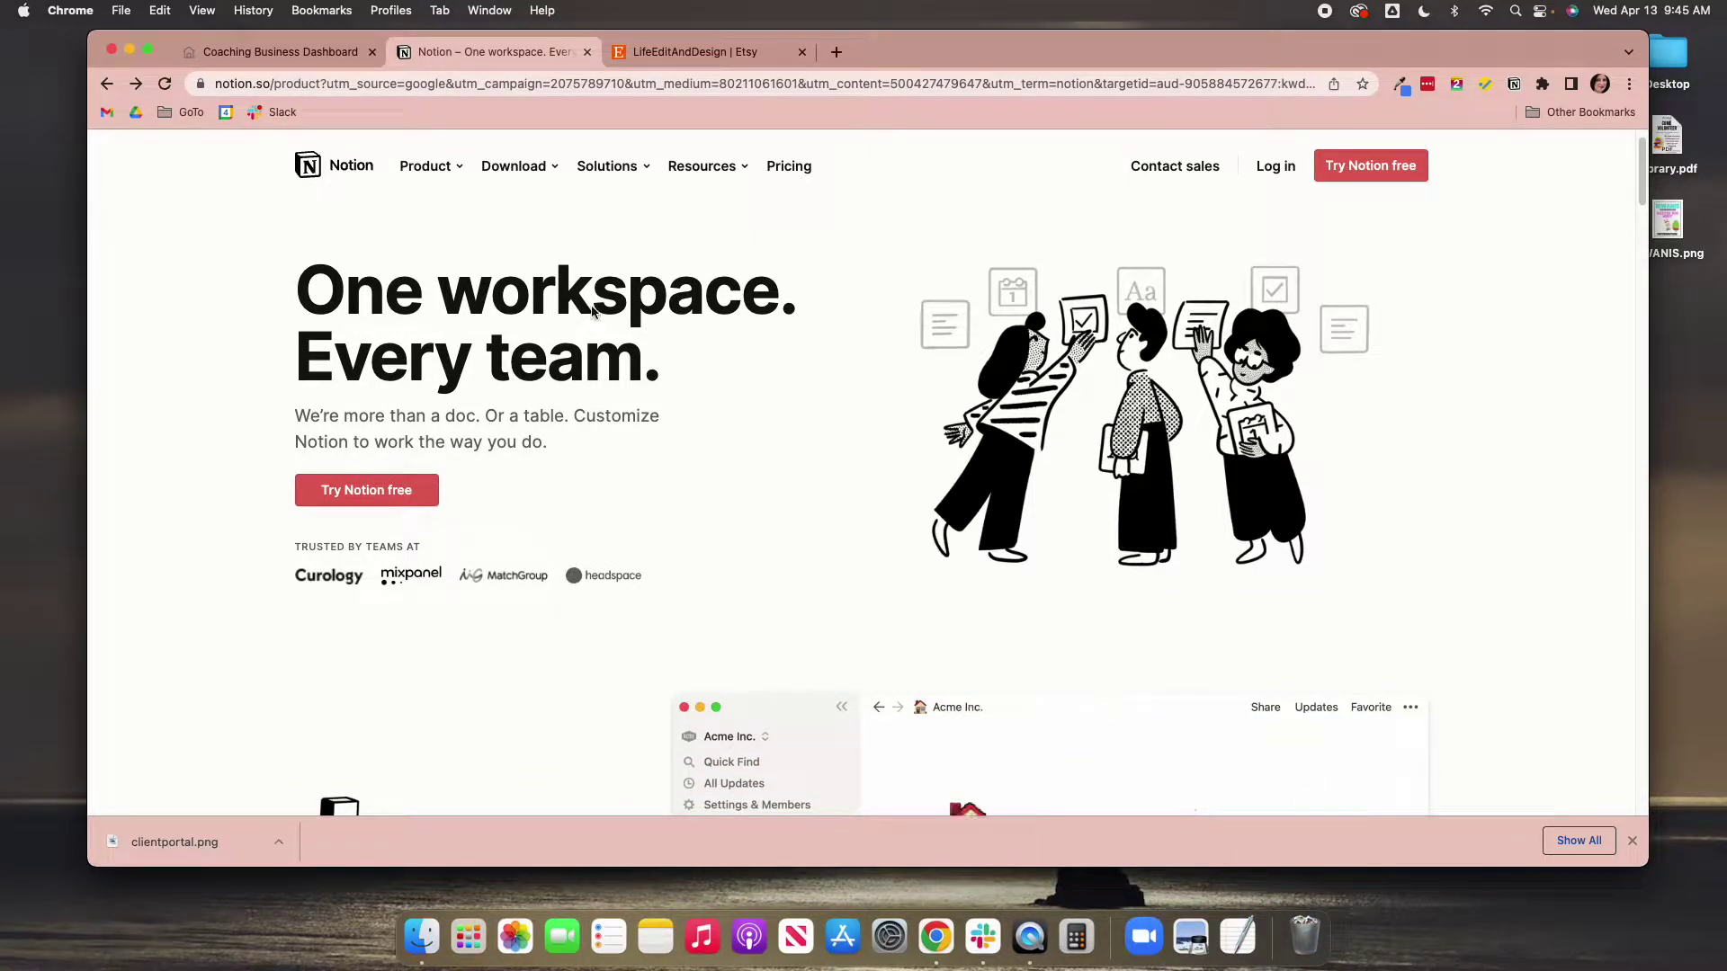
Show the LifeEditAndDesign Etsy shop's featured items, including the $29.00 Coaching Business Planner
left_click(659, 52)
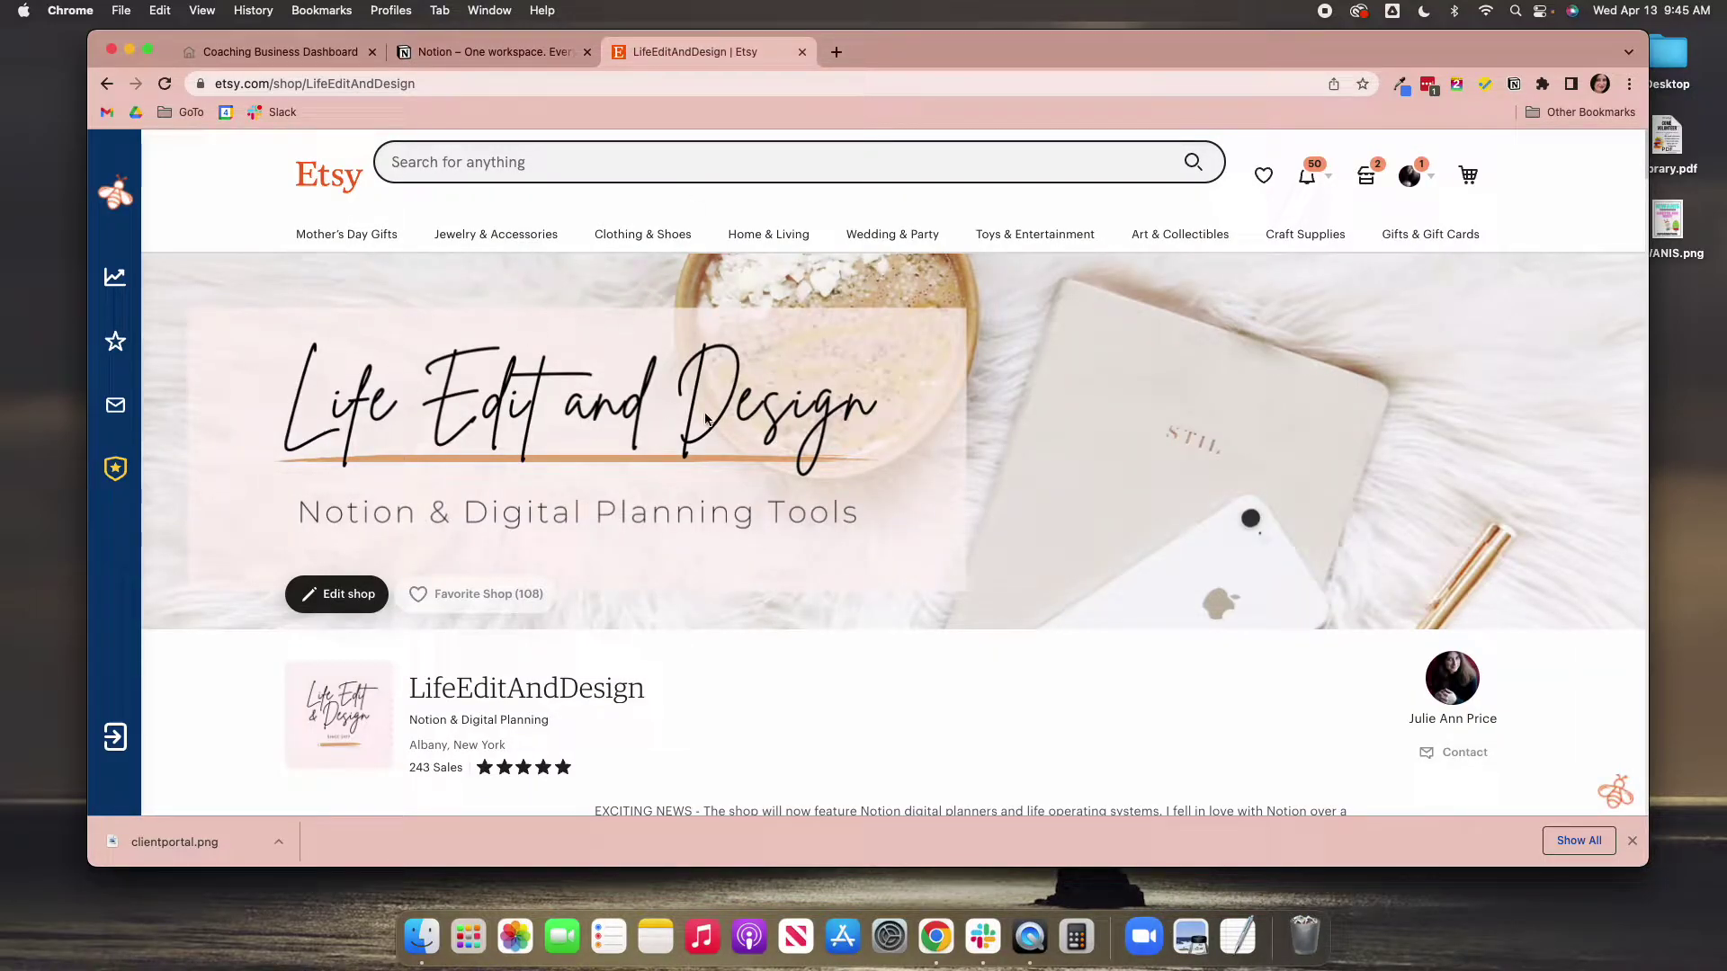
scroll(681, 404, "down", 6)
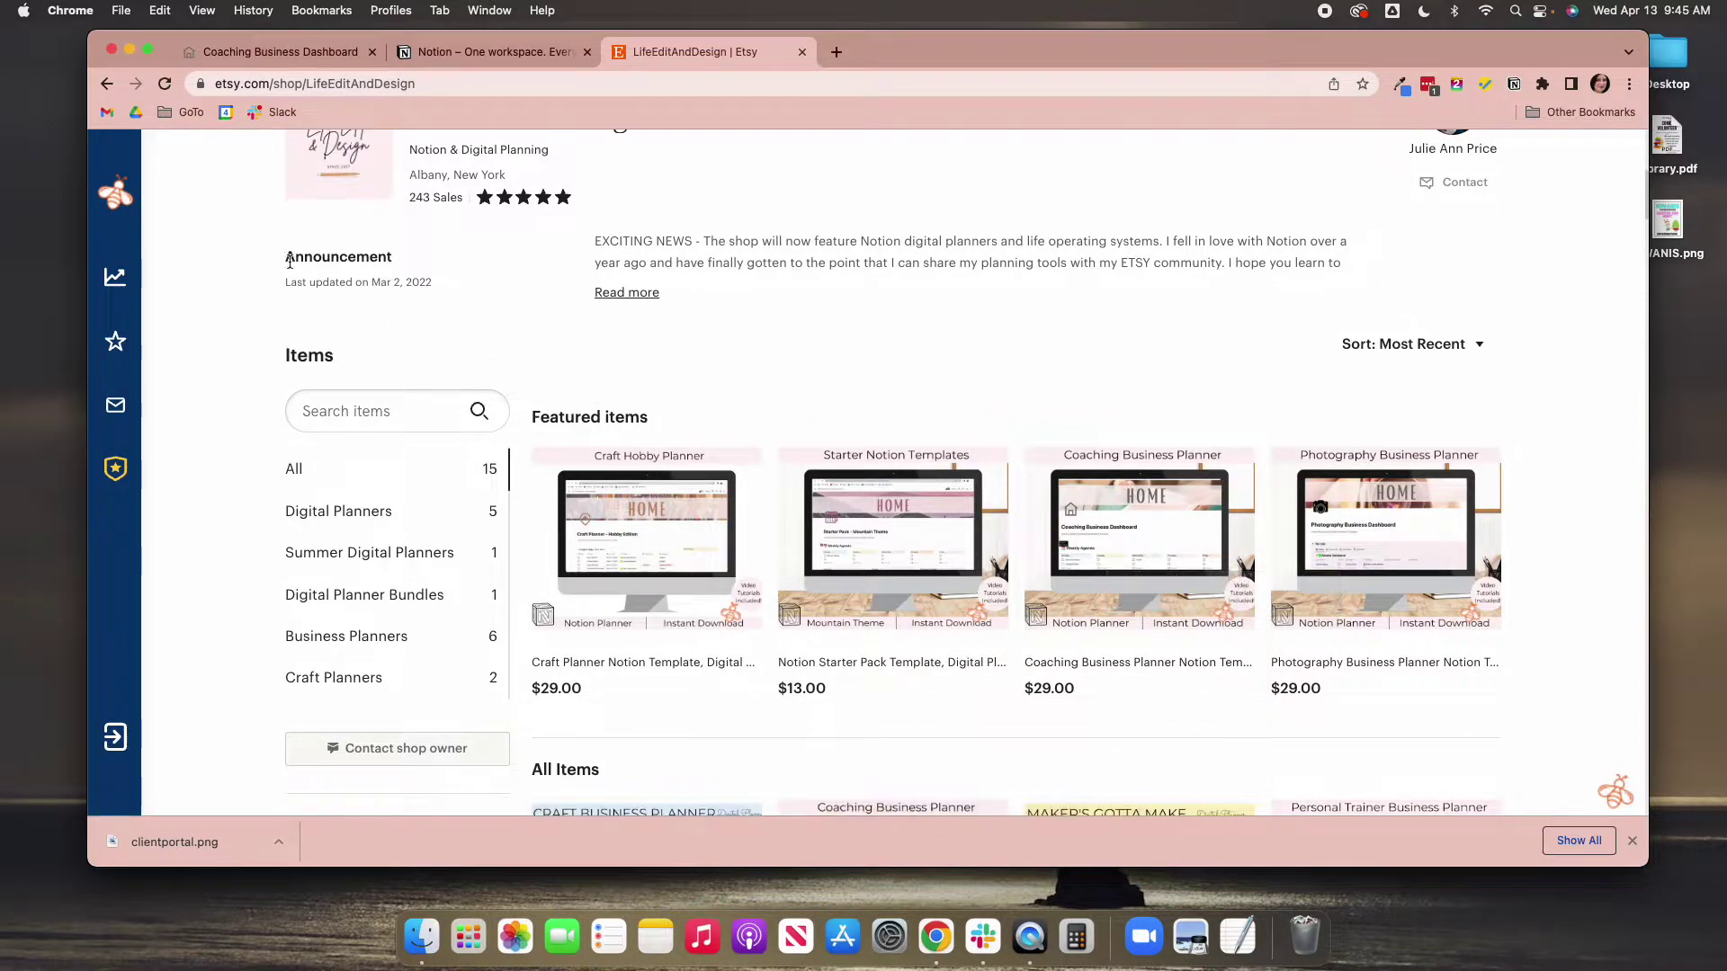
Glance at the Notion homepage and Etsy shop tabs, ending on the Coaching Business Dashboard
left_click(270, 52)
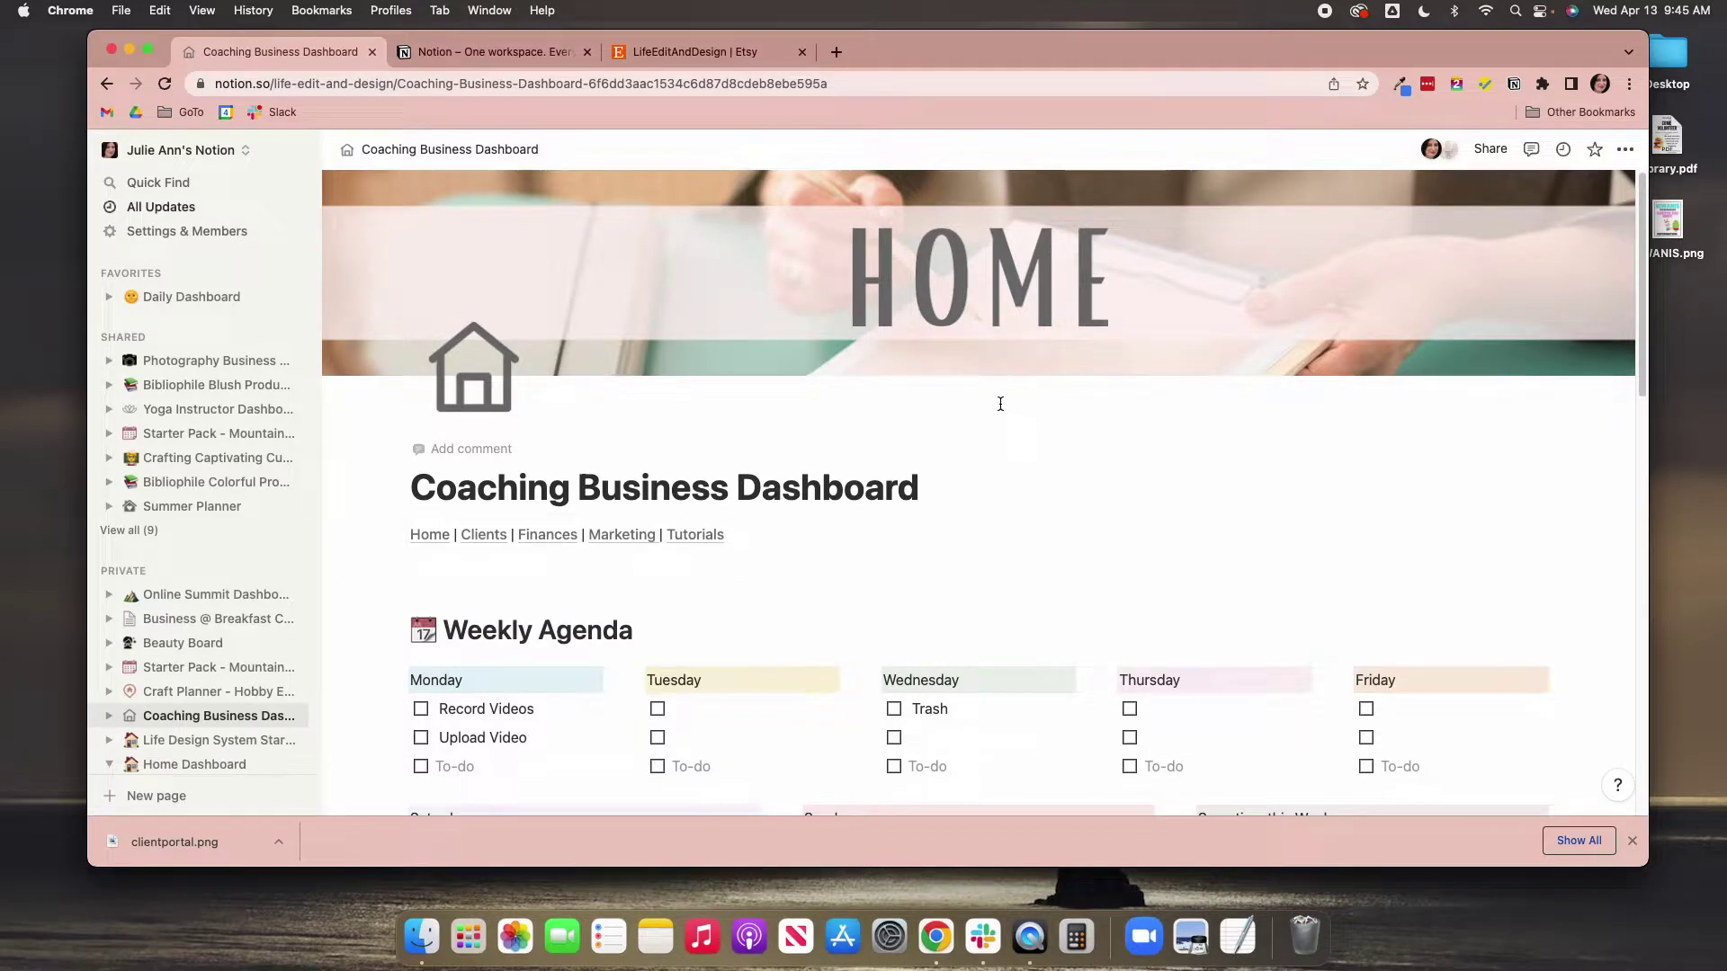
left_click(481, 51)
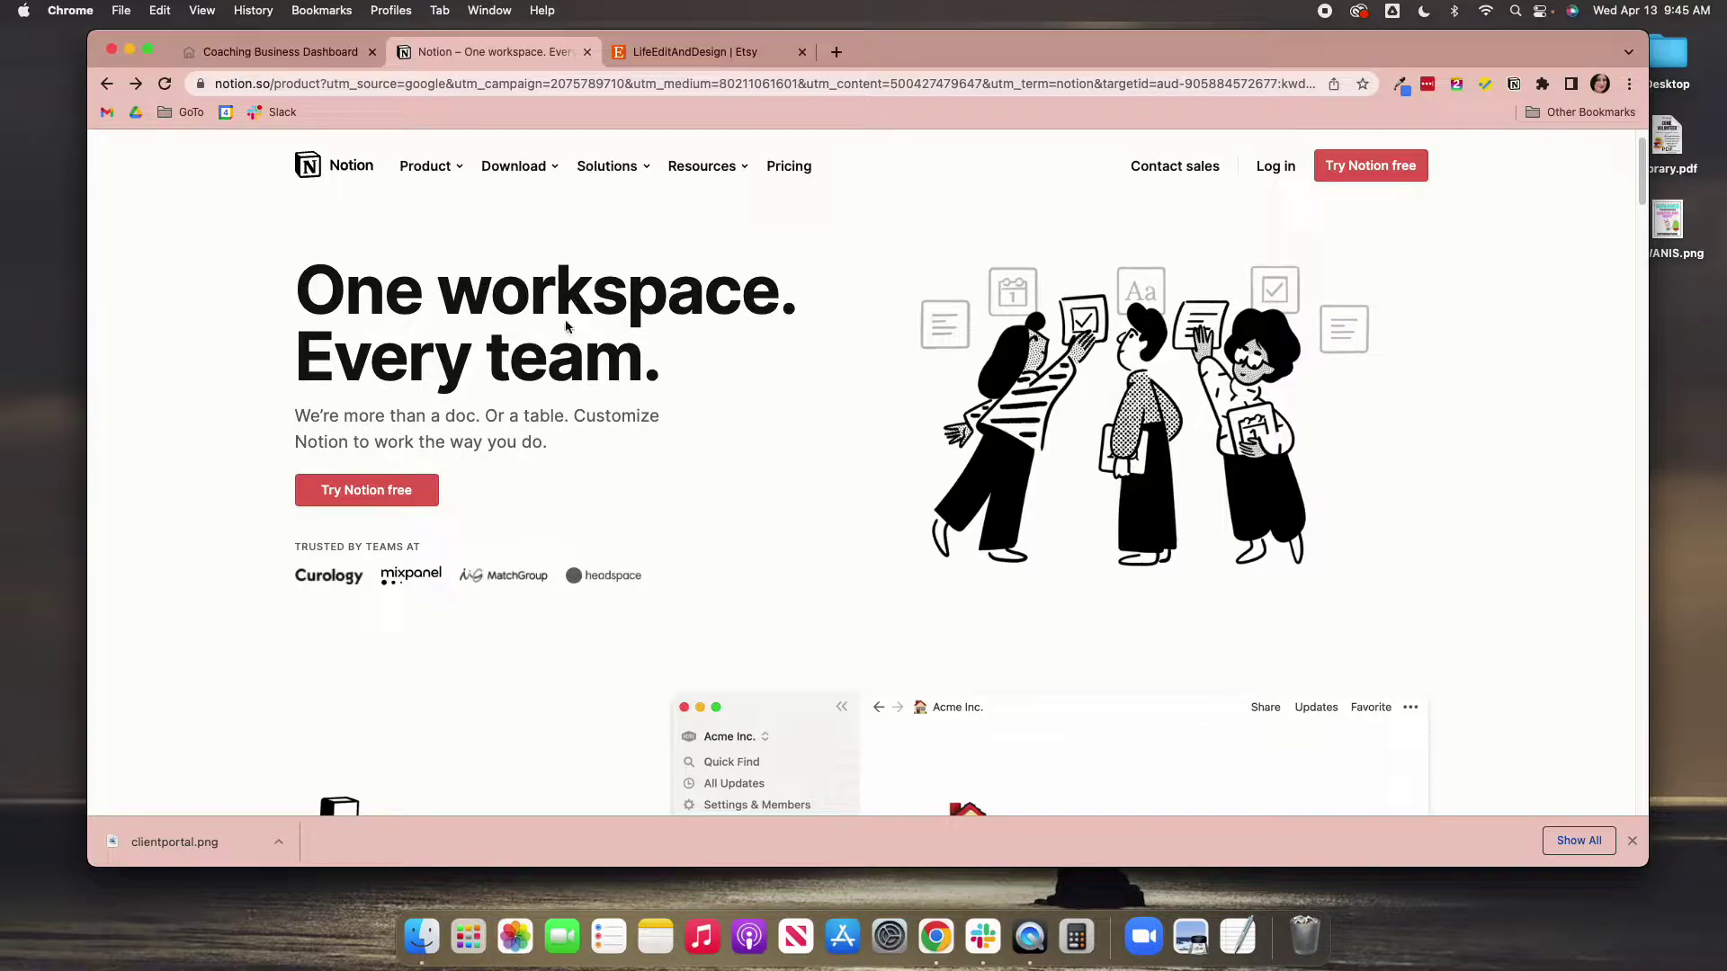
left_click(677, 53)
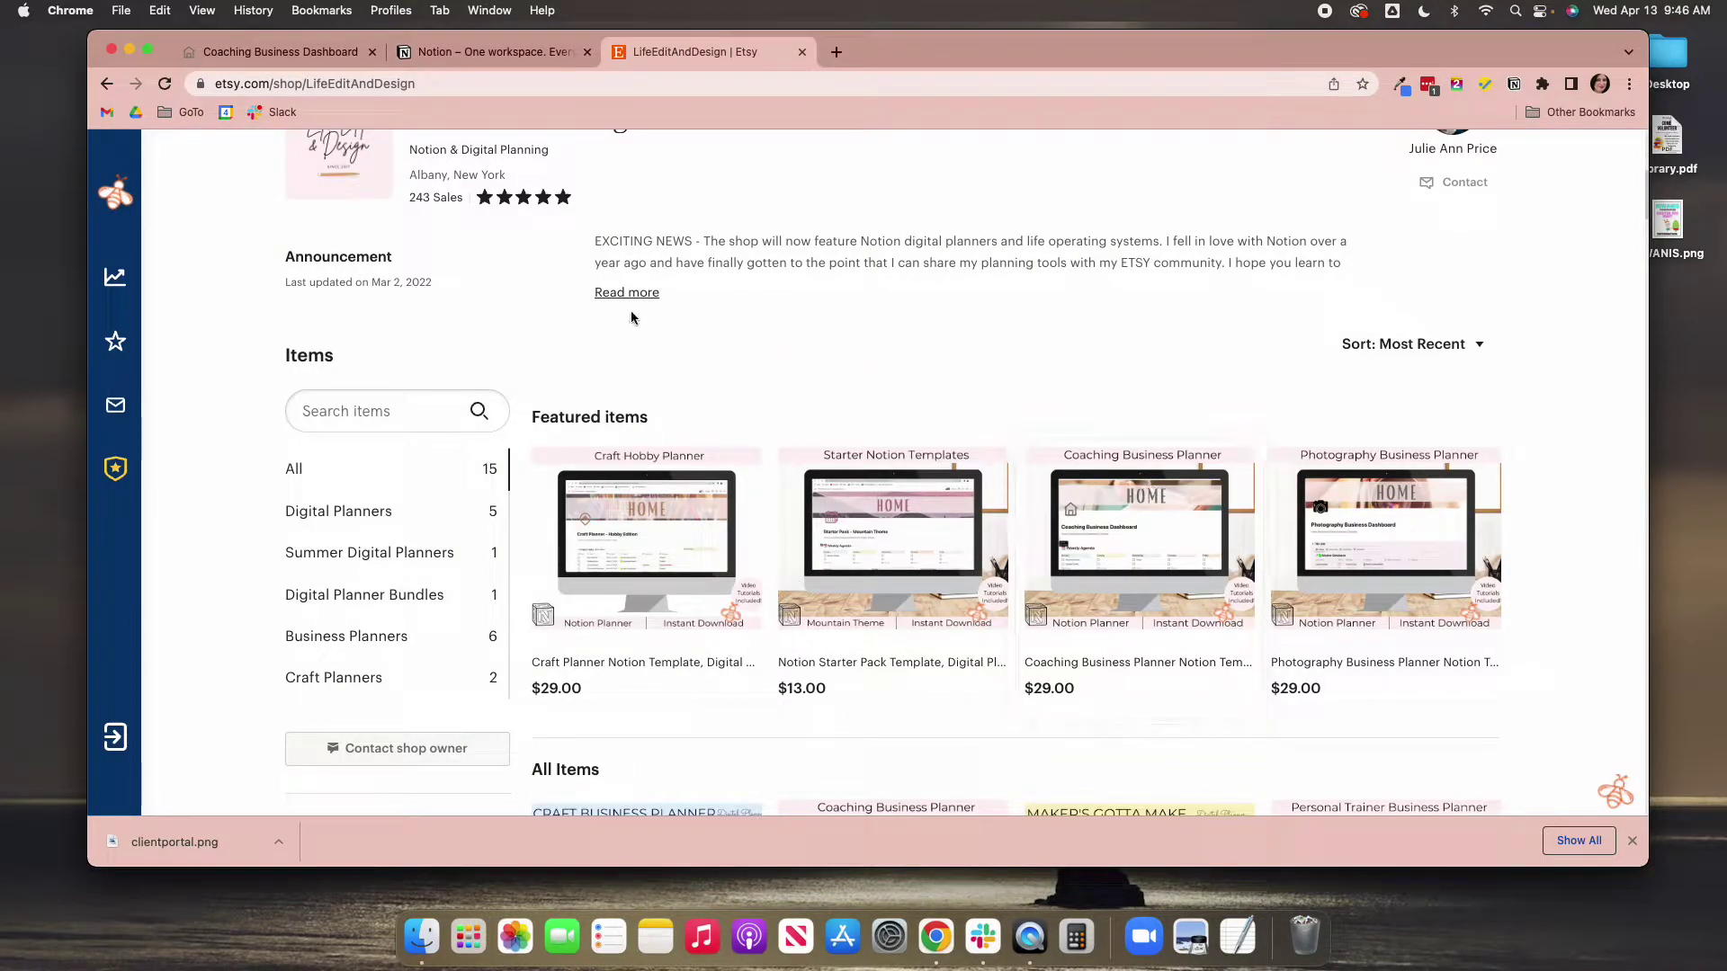
left_click(240, 56)
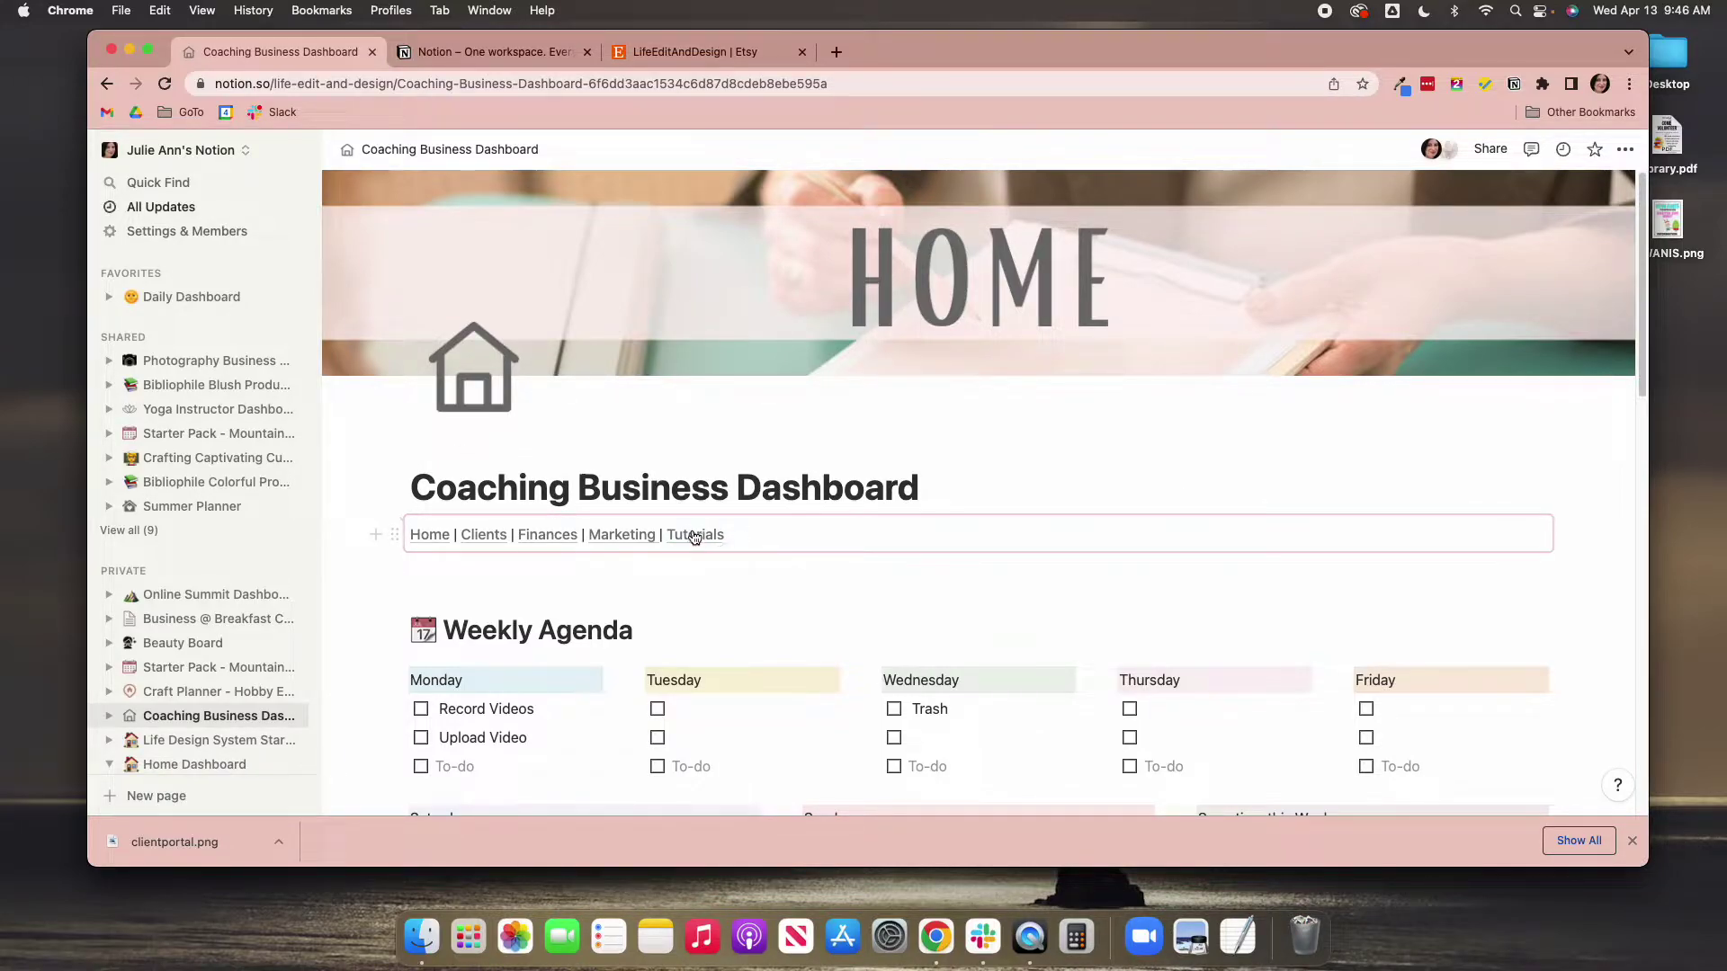
mouse_move(697, 540)
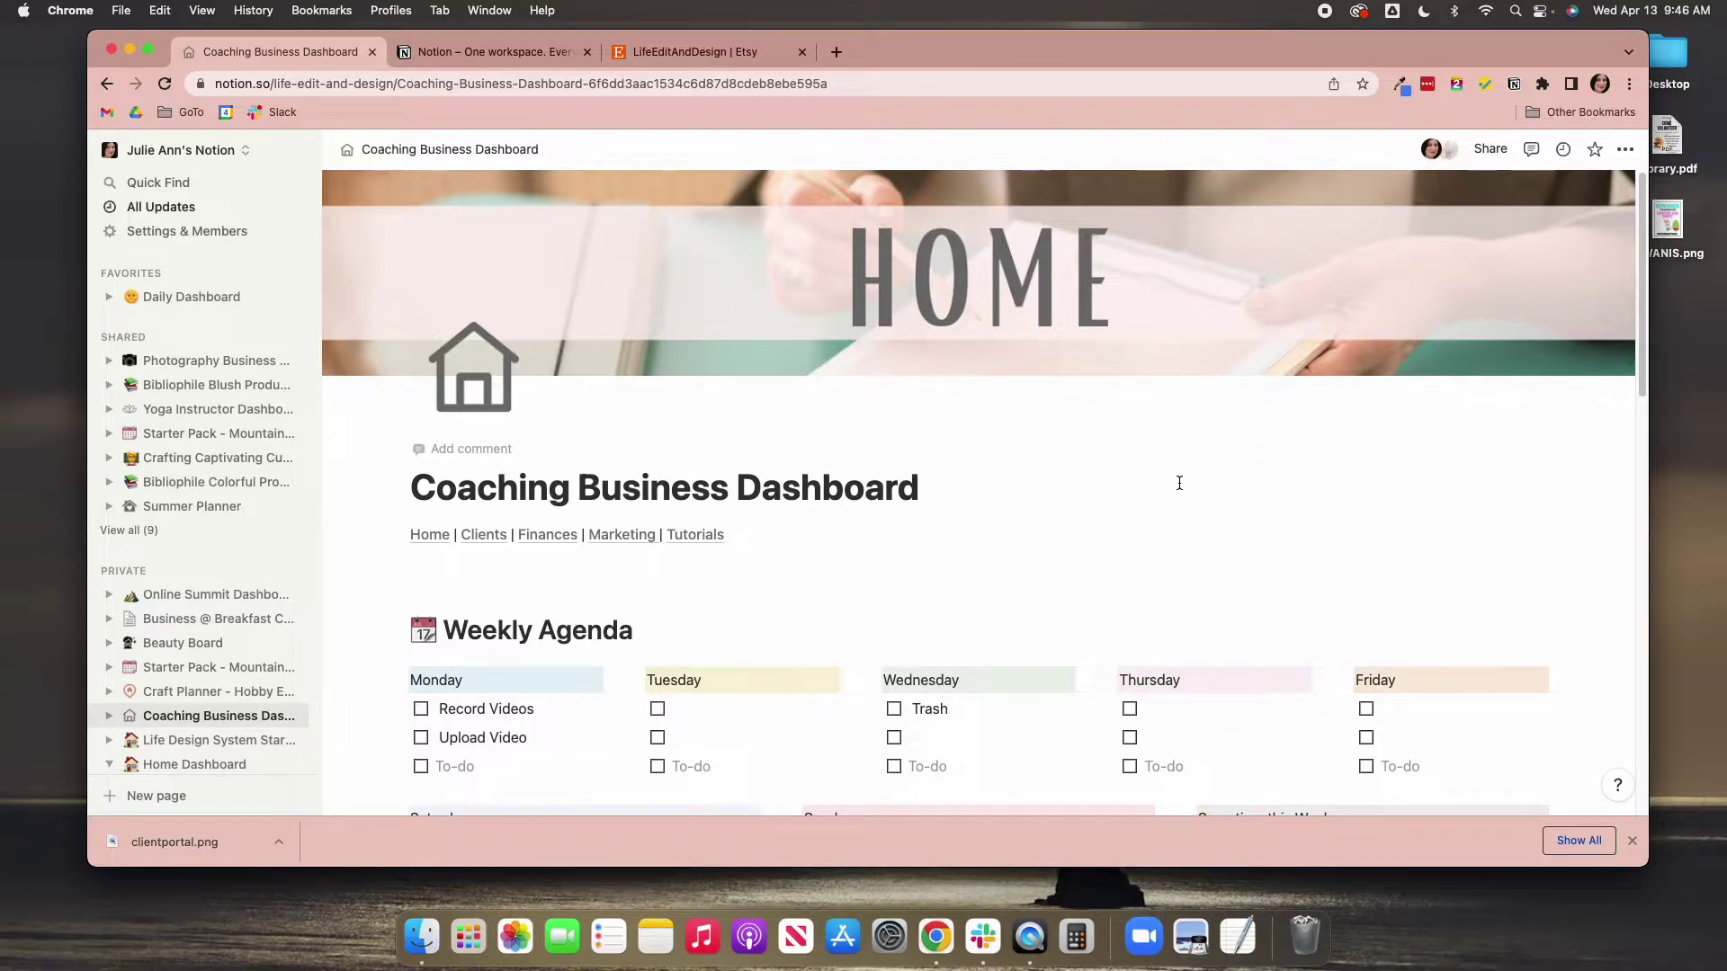
scroll(1169, 485, "down", 2)
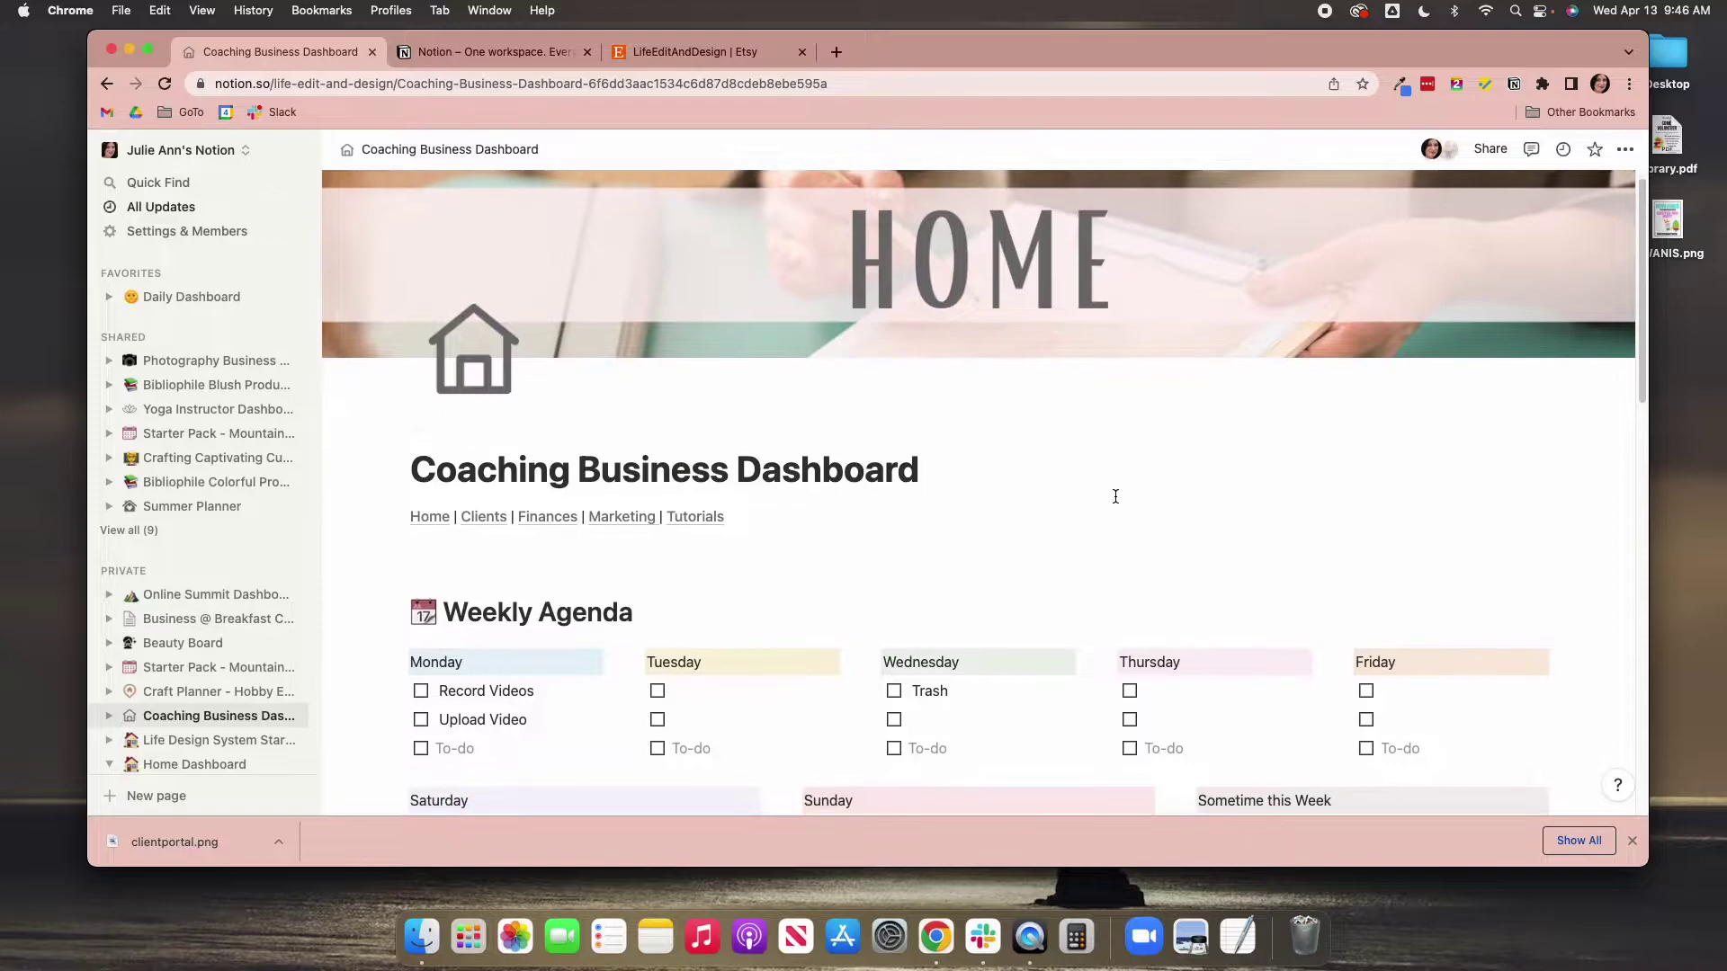
scroll(1112, 497, "down", 5)
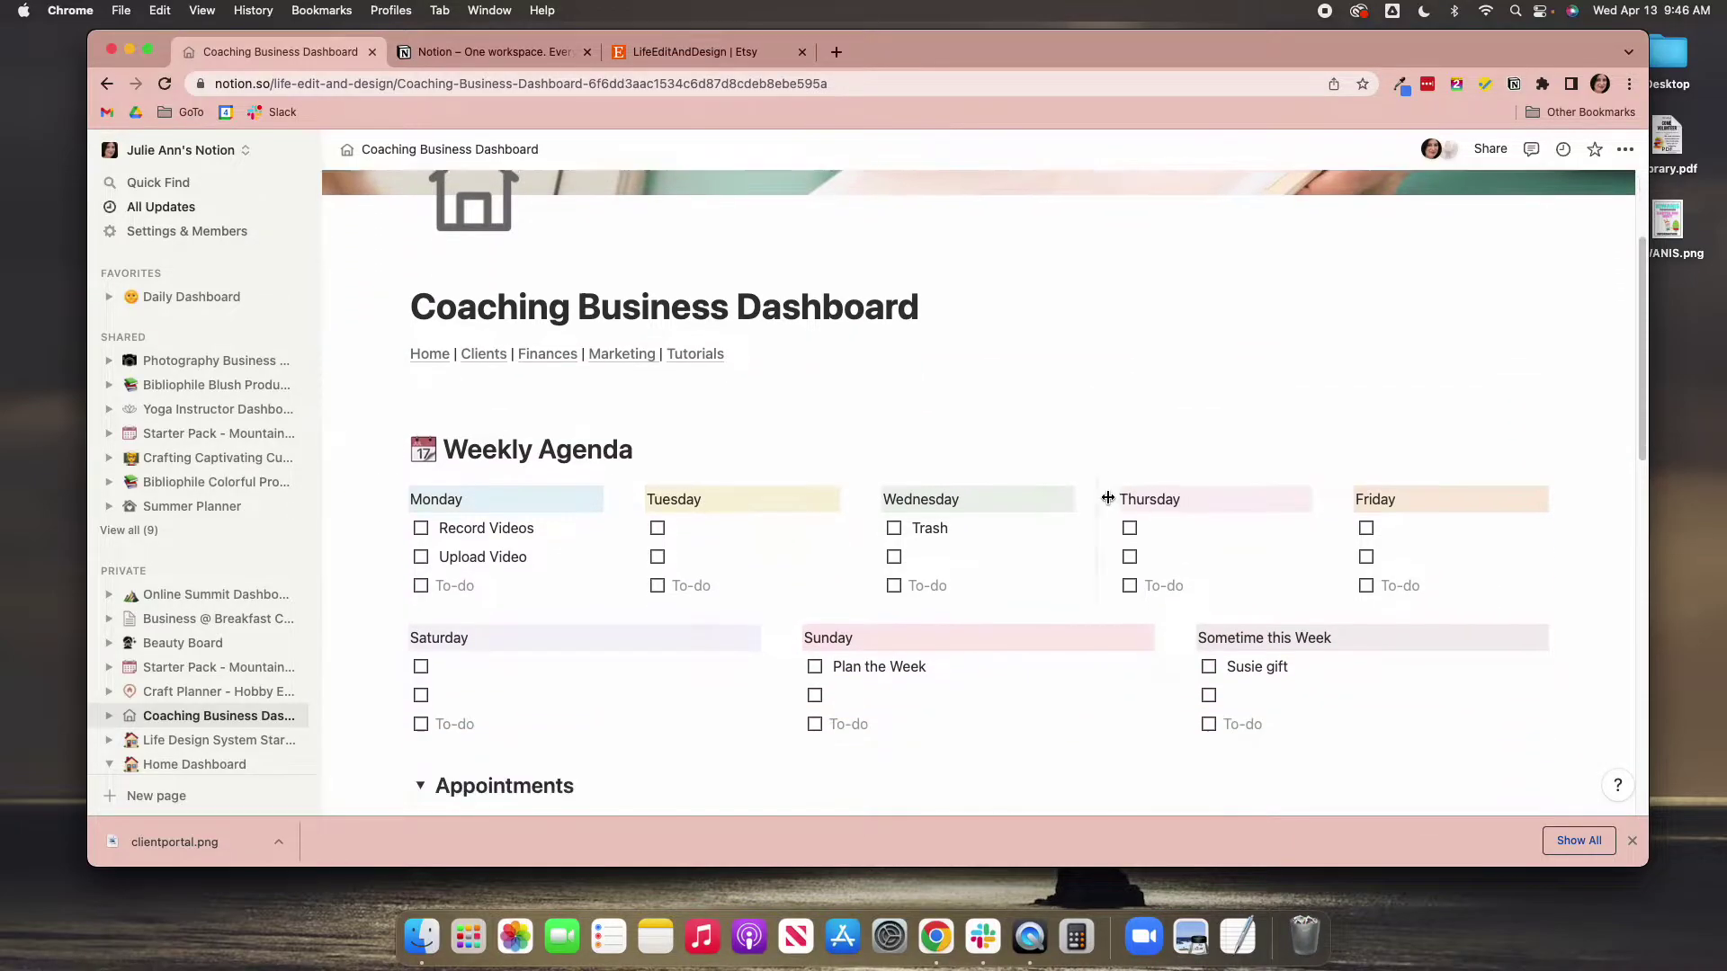
scroll(1099, 539, "down", 2)
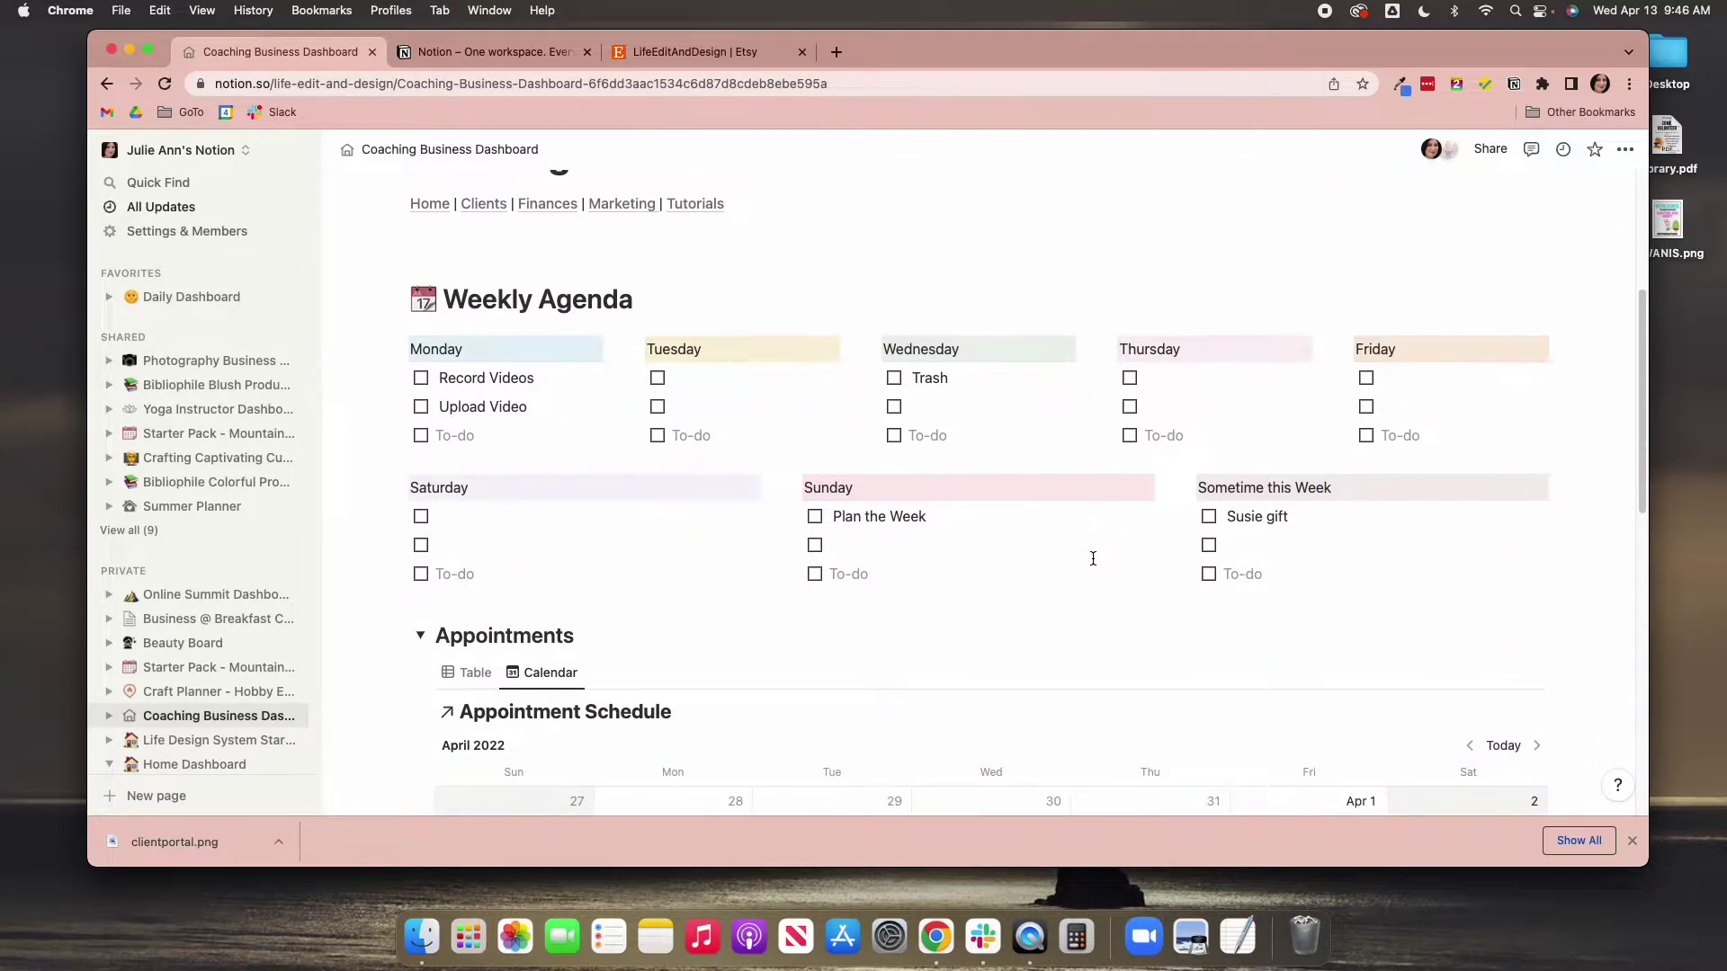
scroll(1093, 558, "up", 8)
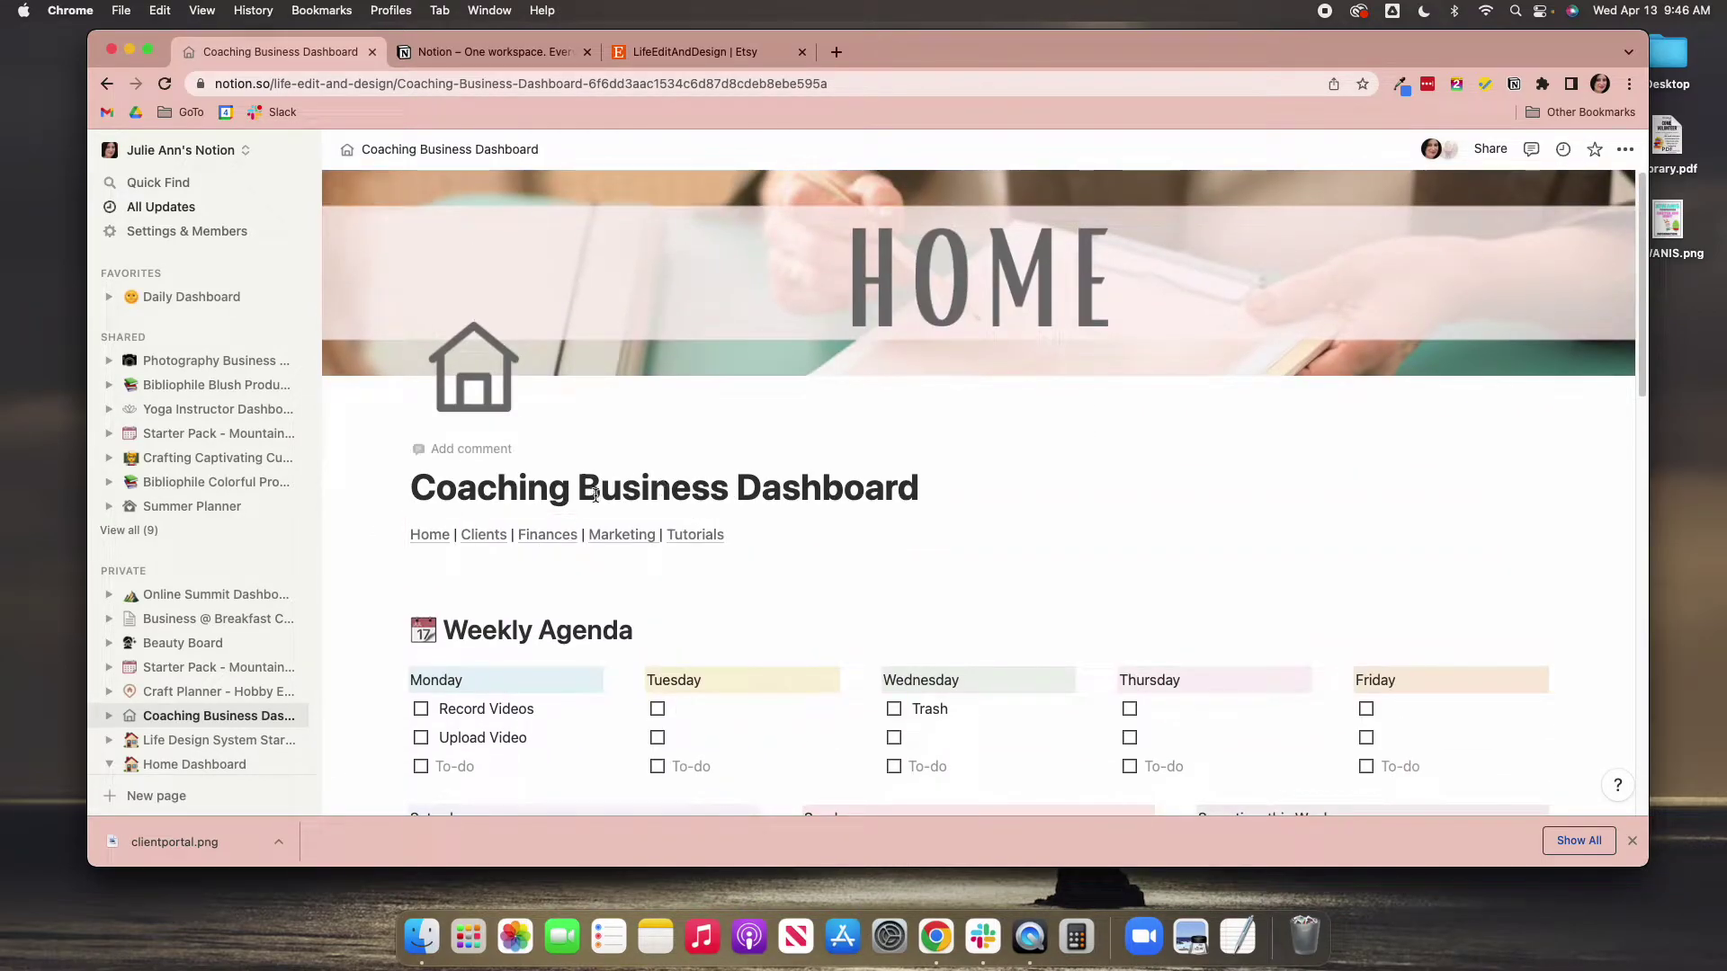
left_click(566, 488)
left_click(779, 491)
scroll(701, 504, "down", 1)
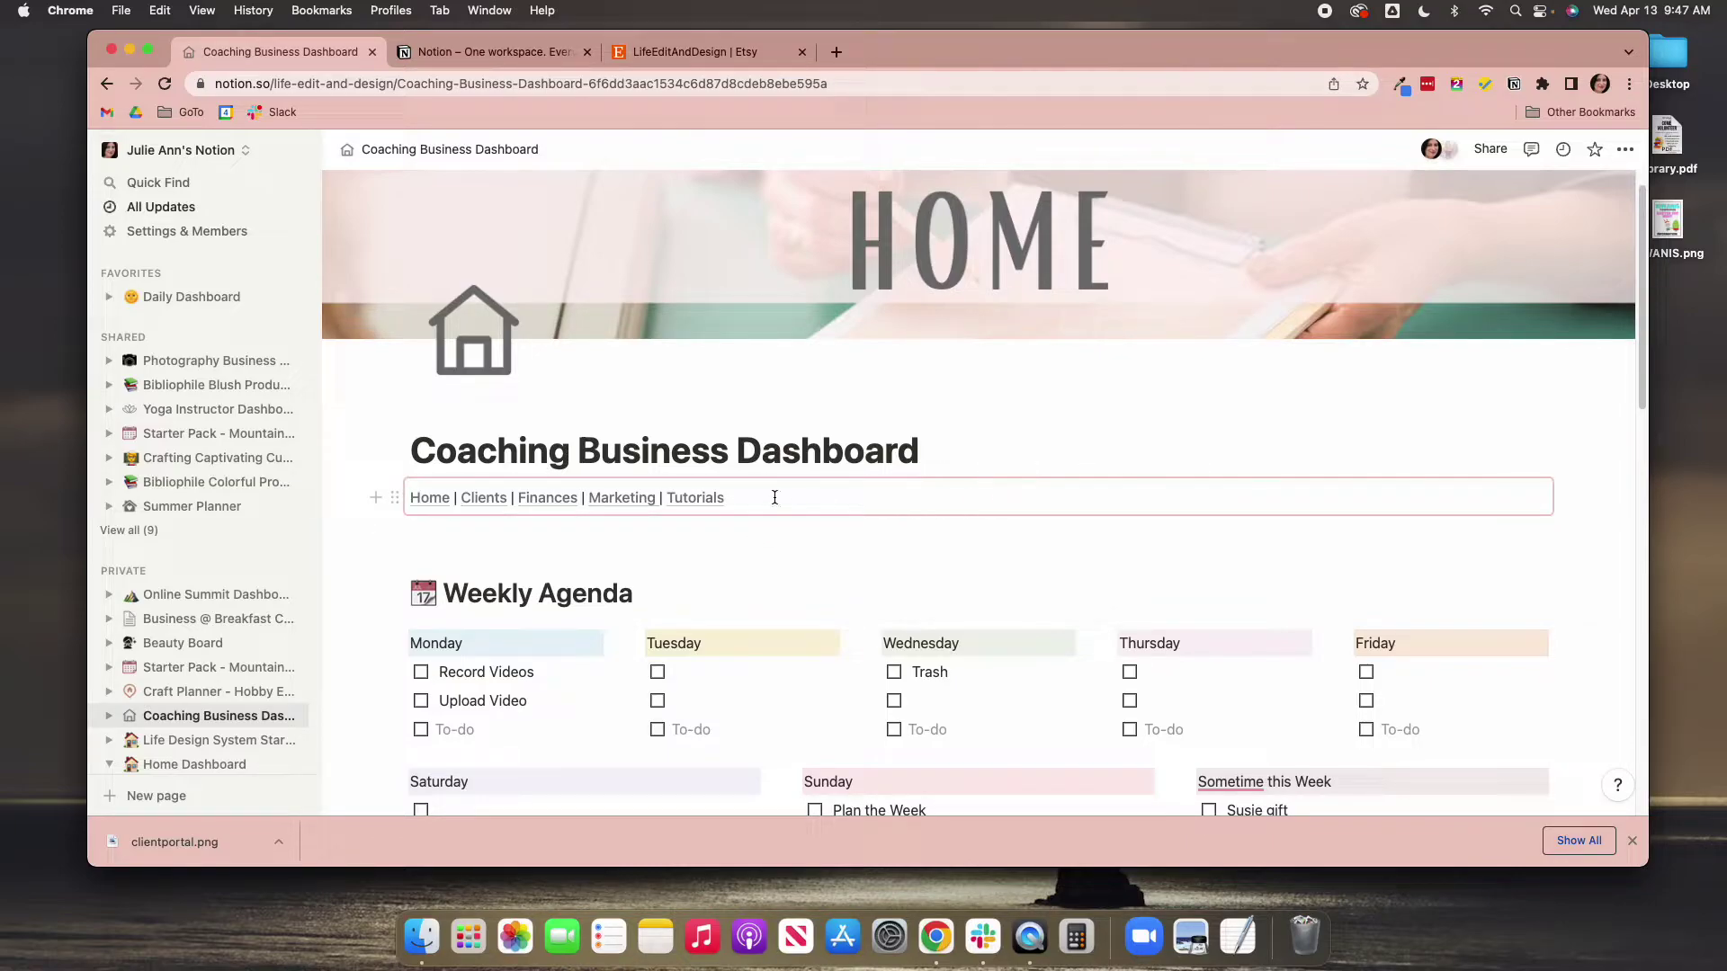
scroll(708, 549, "down", 1)
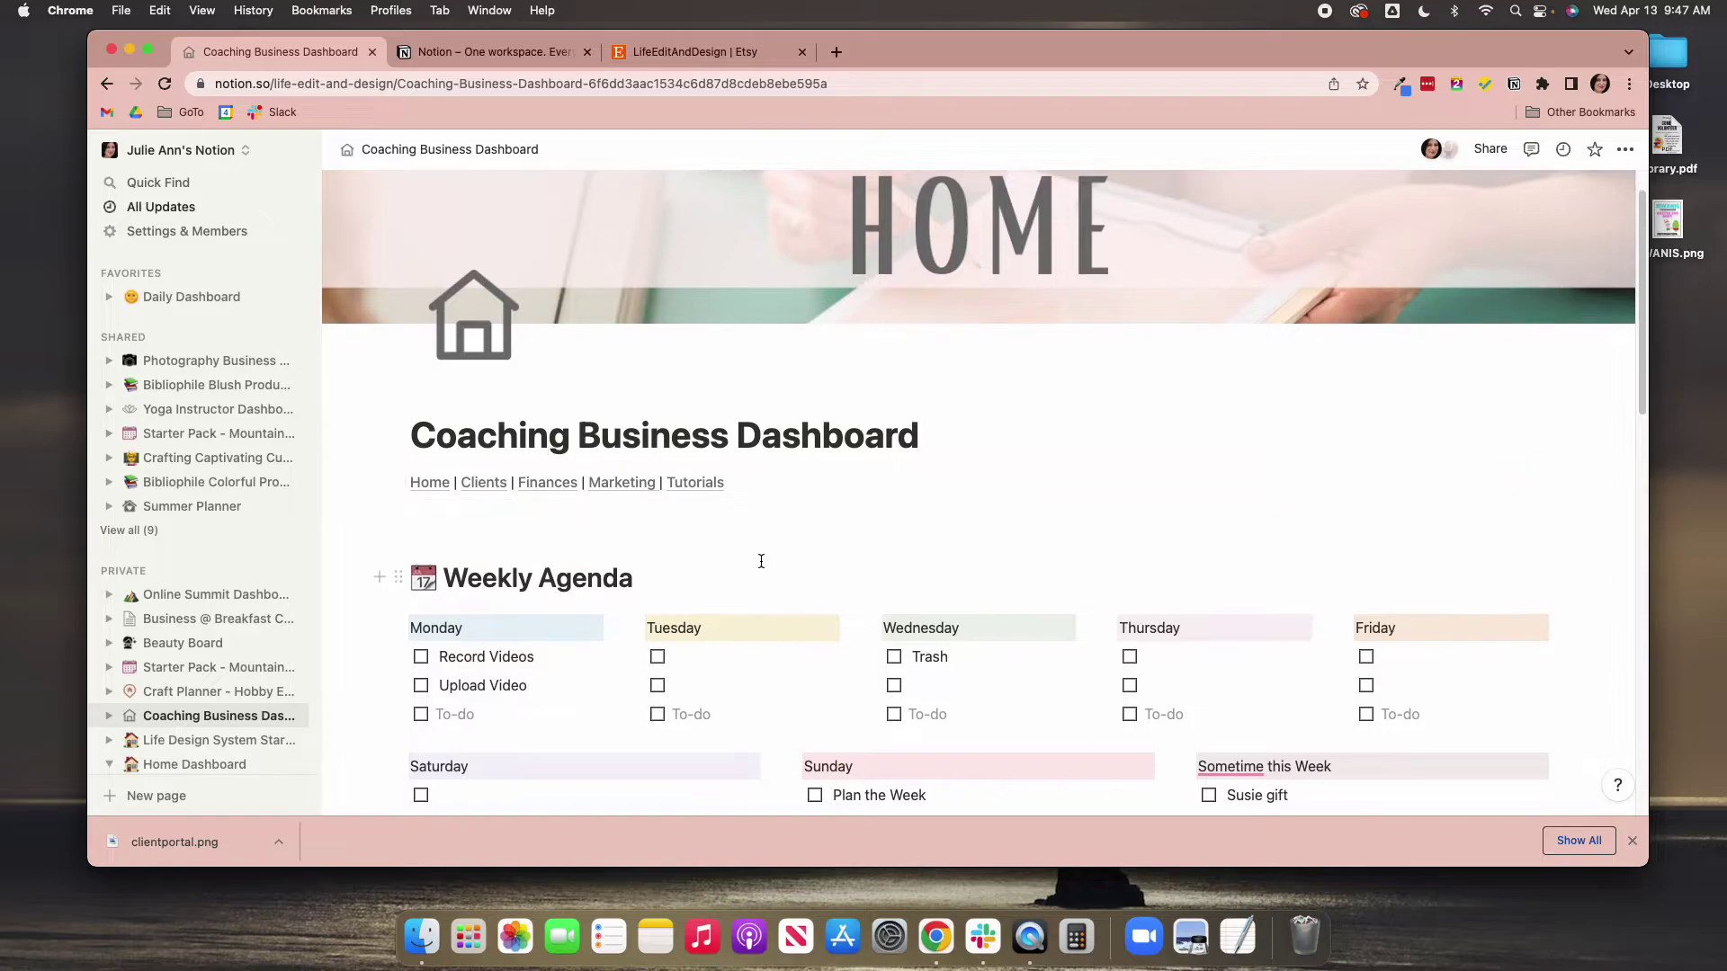
scroll(759, 563, "down", 5)
scroll(760, 561, "down", 1)
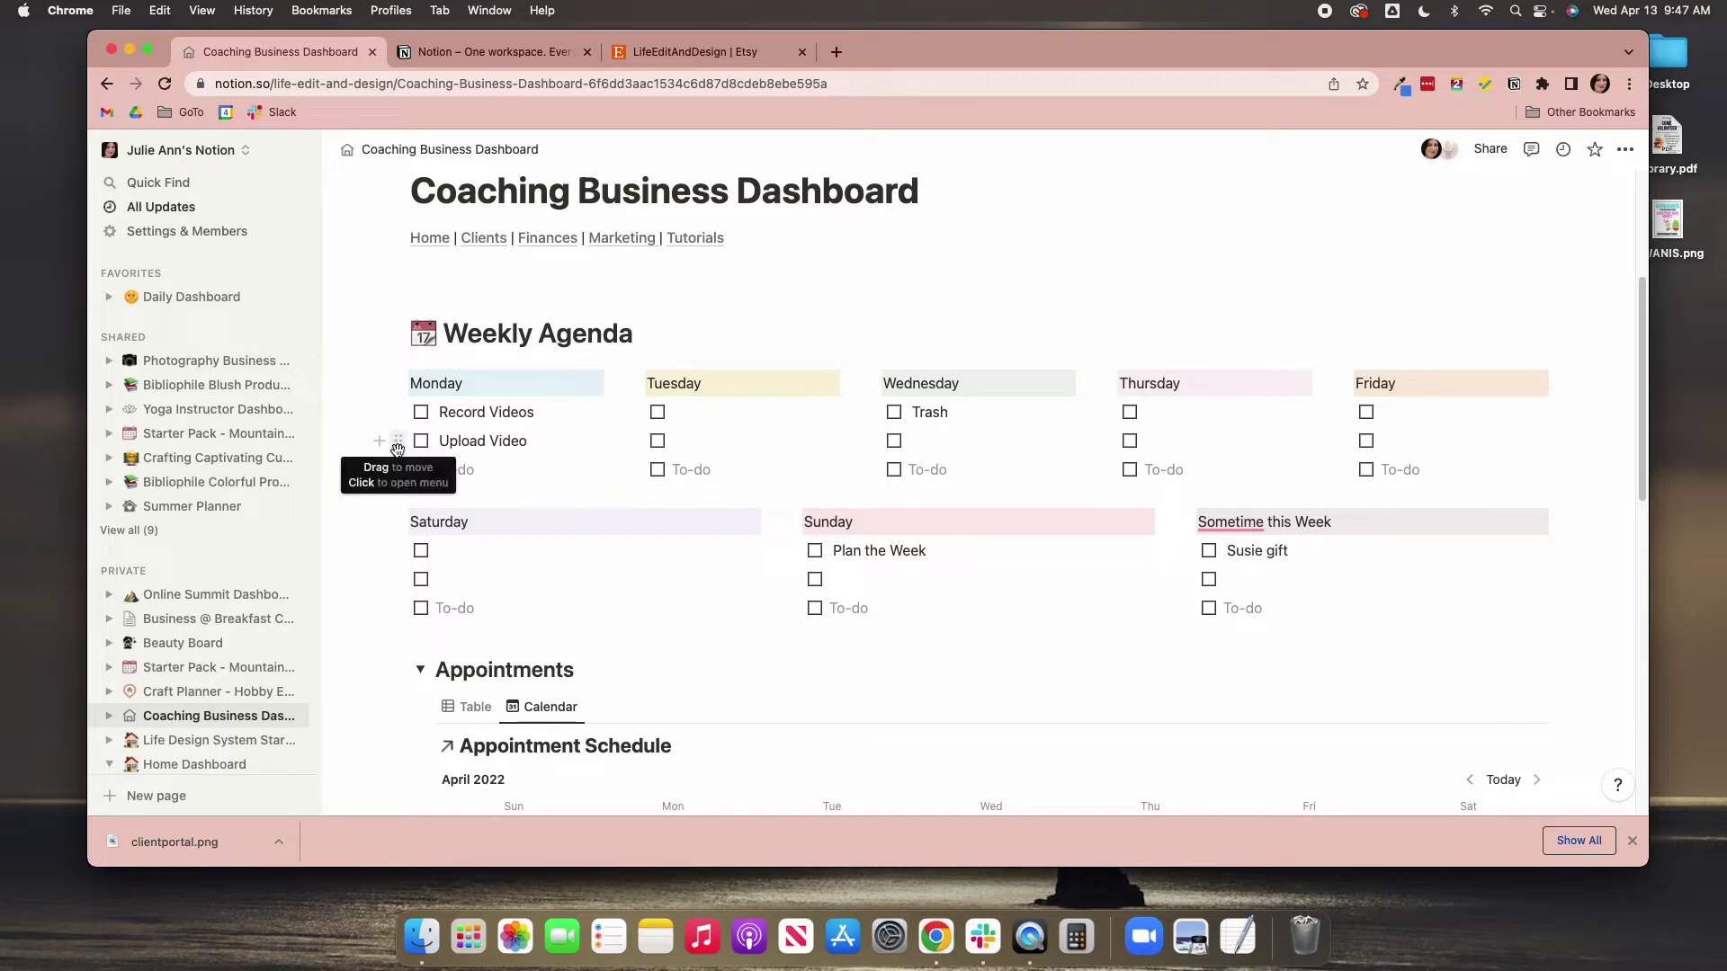
left_click_drag(389, 449, 636, 415)
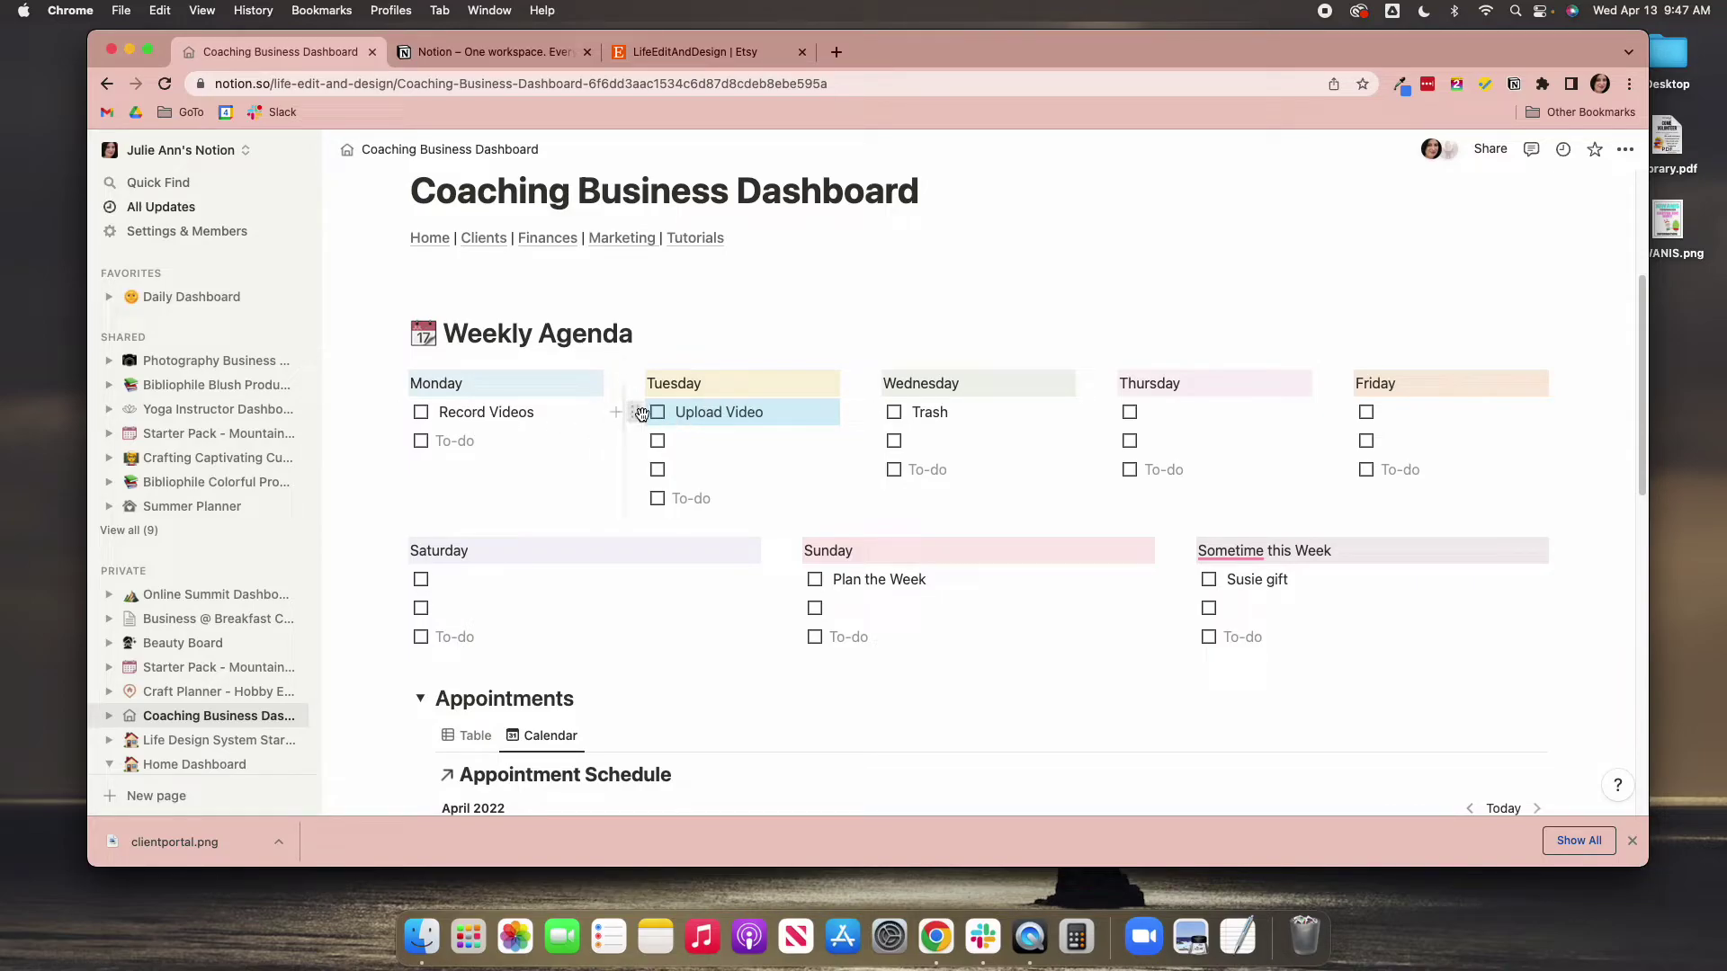
left_click_drag(634, 412, 438, 421)
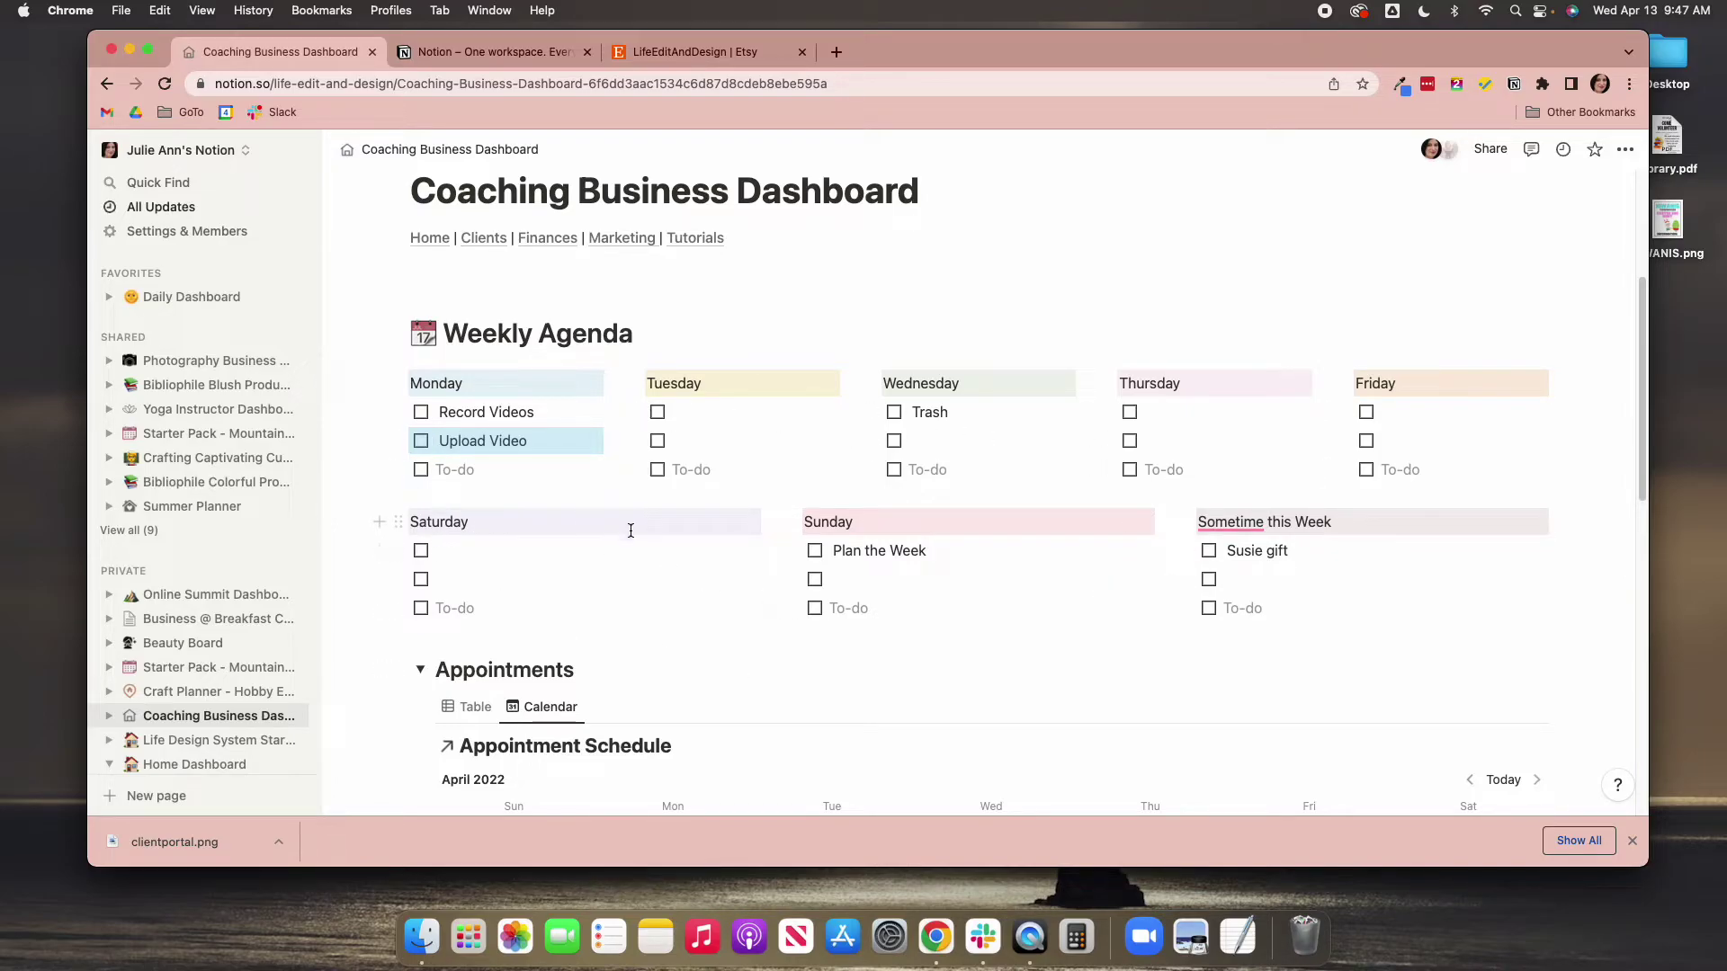
scroll(630, 531, "down", 5)
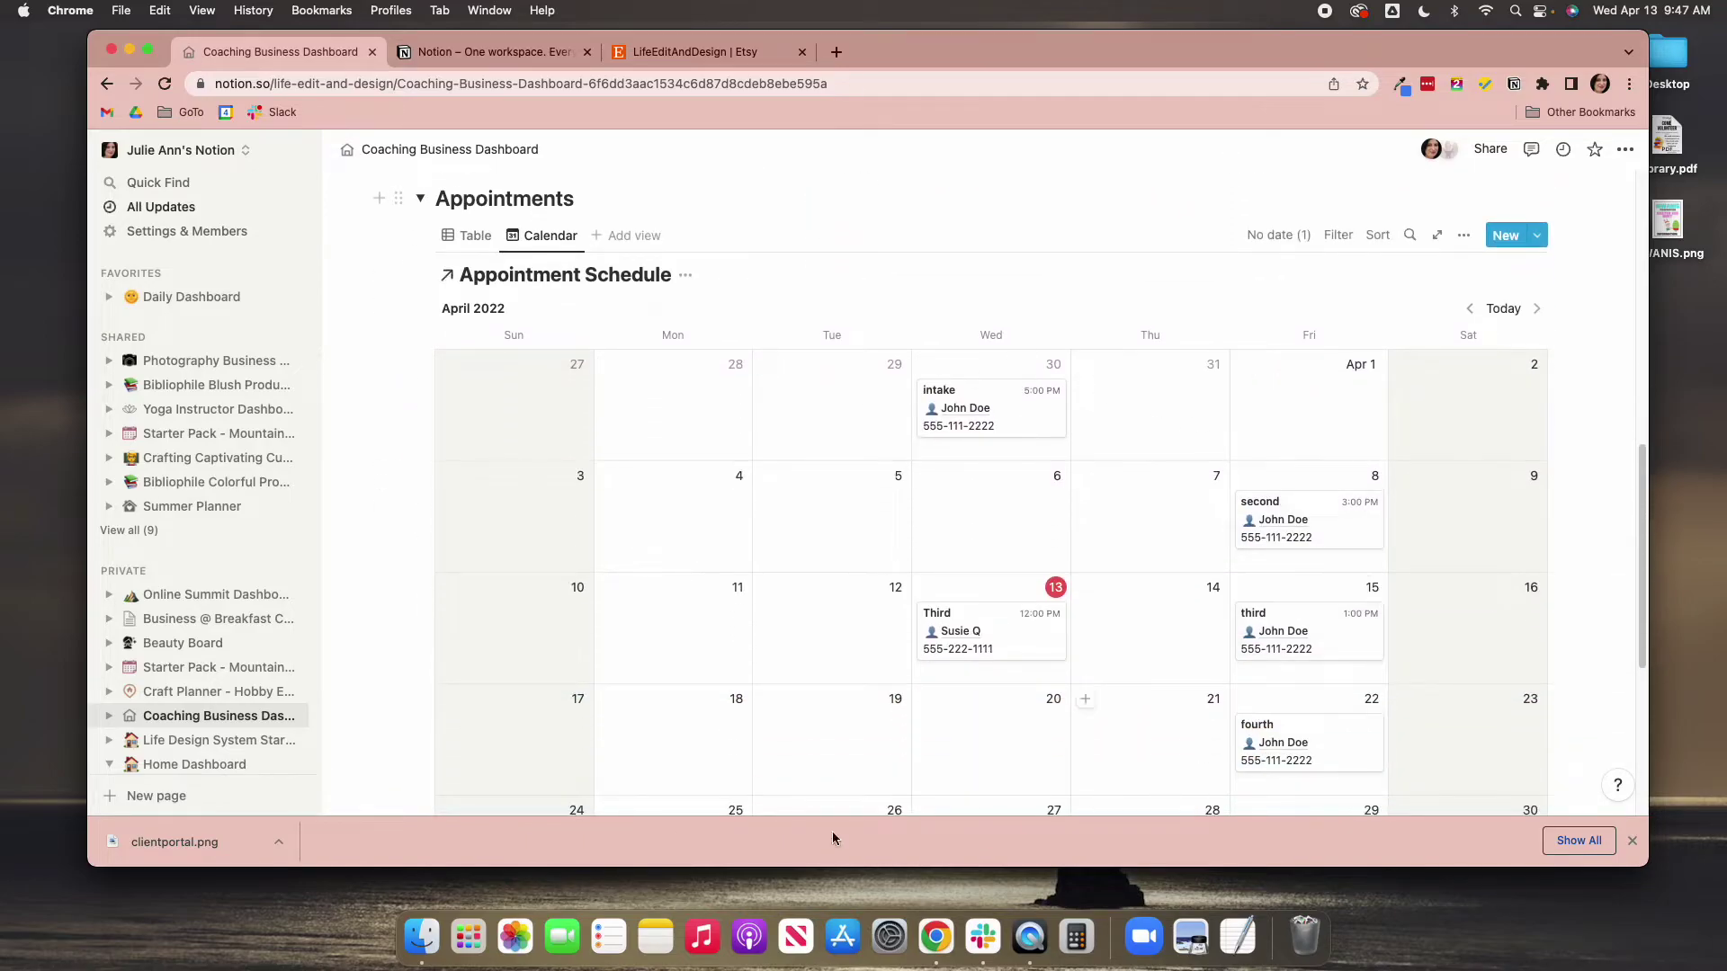
scroll(850, 596, "up", 5)
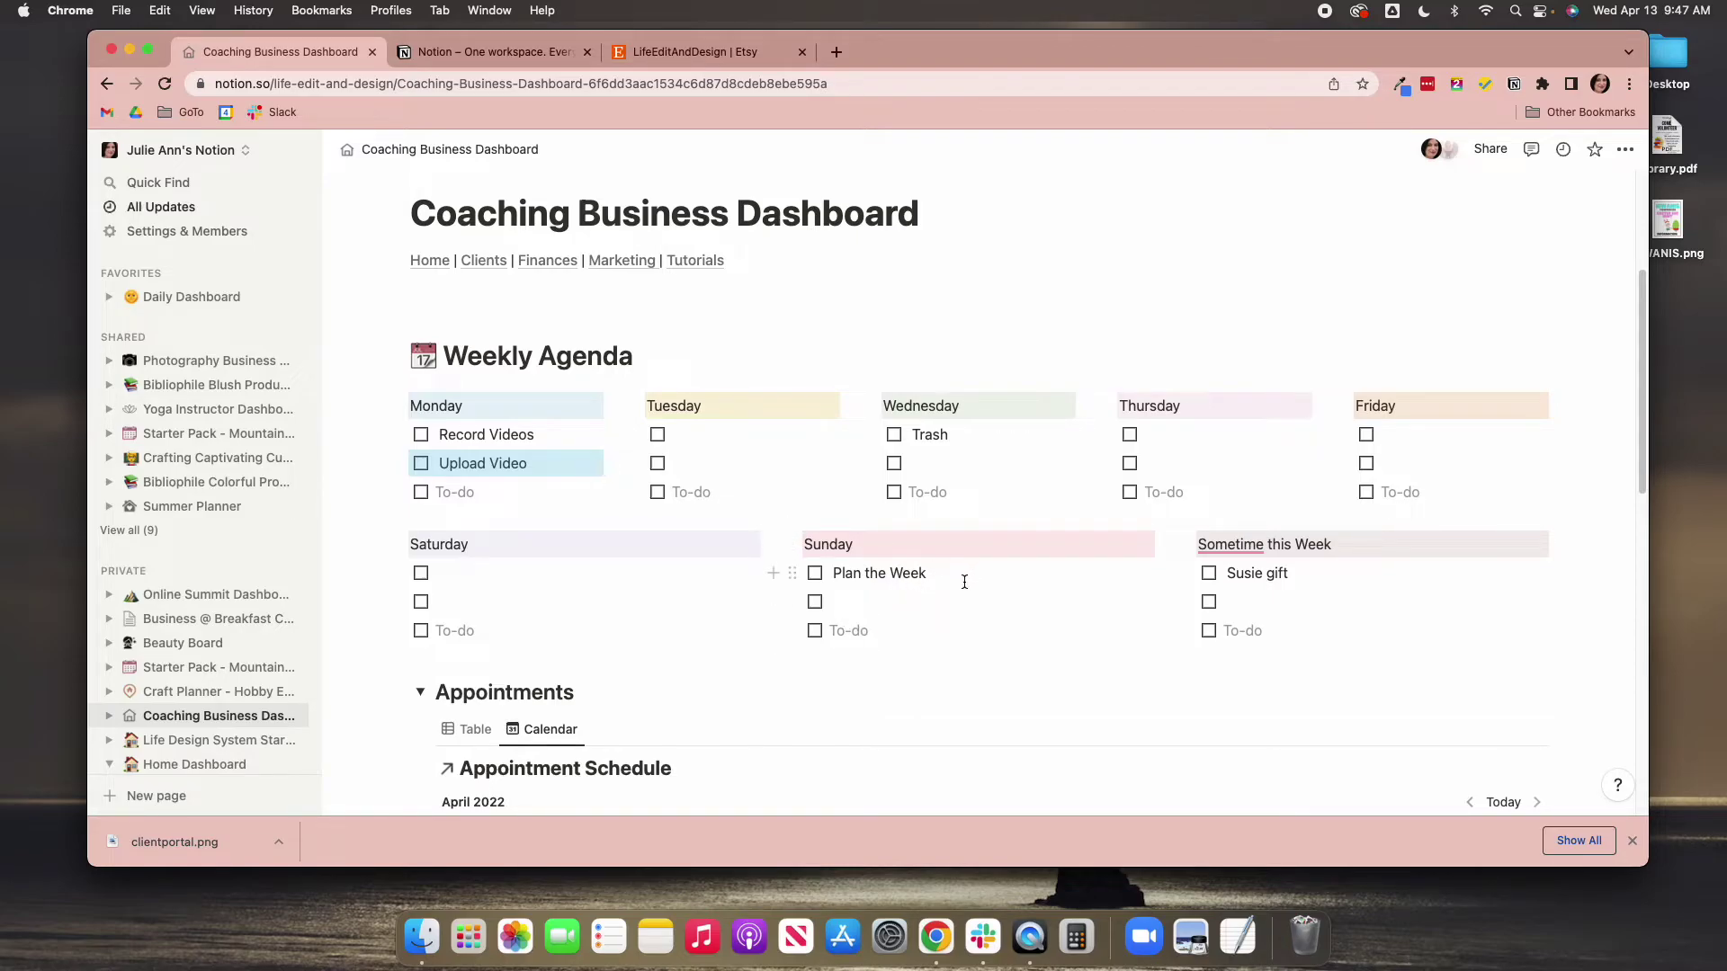
left_click(791, 576)
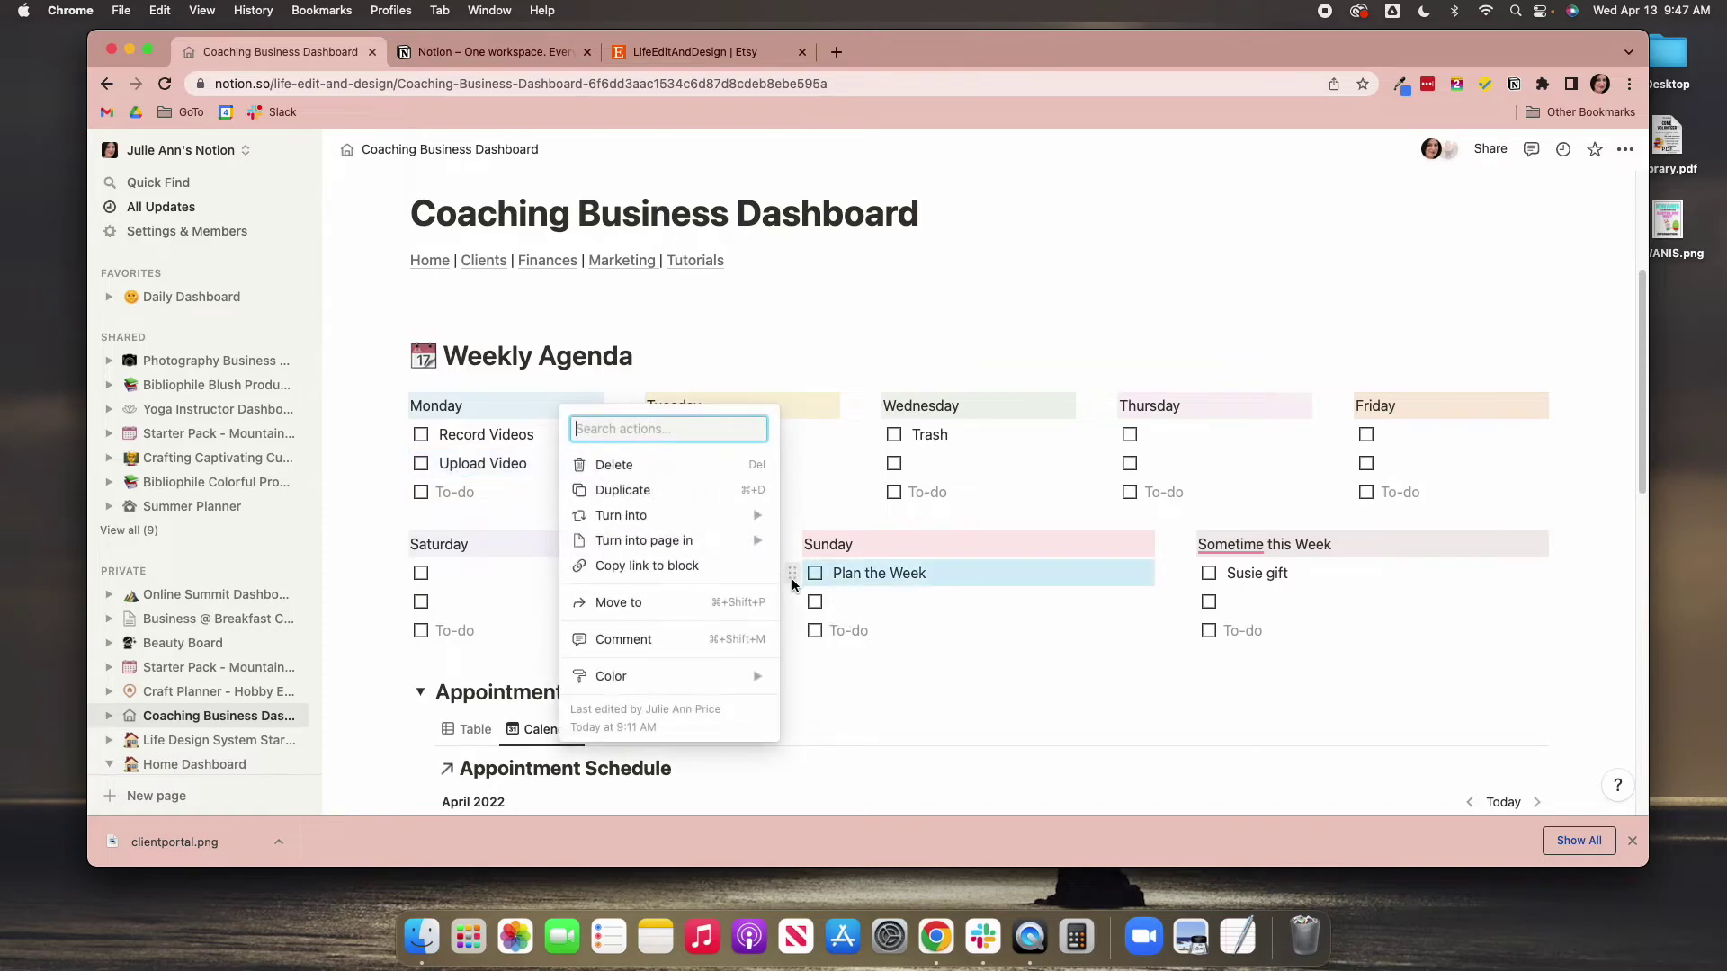
left_click(1090, 641)
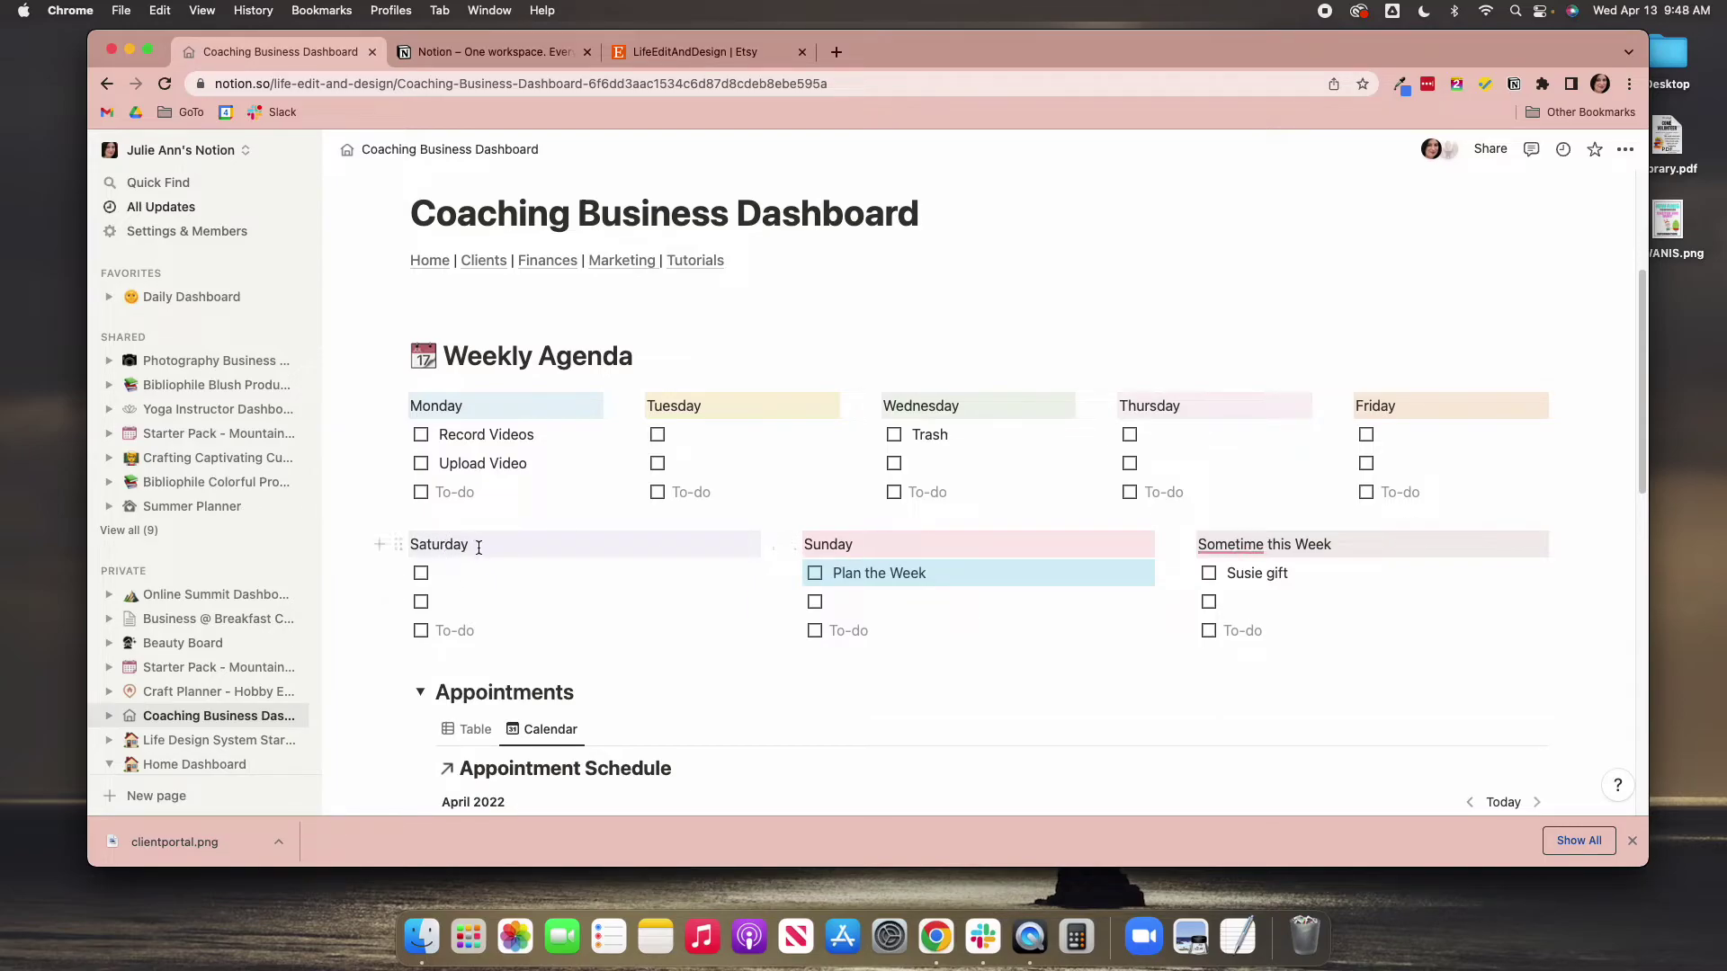
left_click(853, 545)
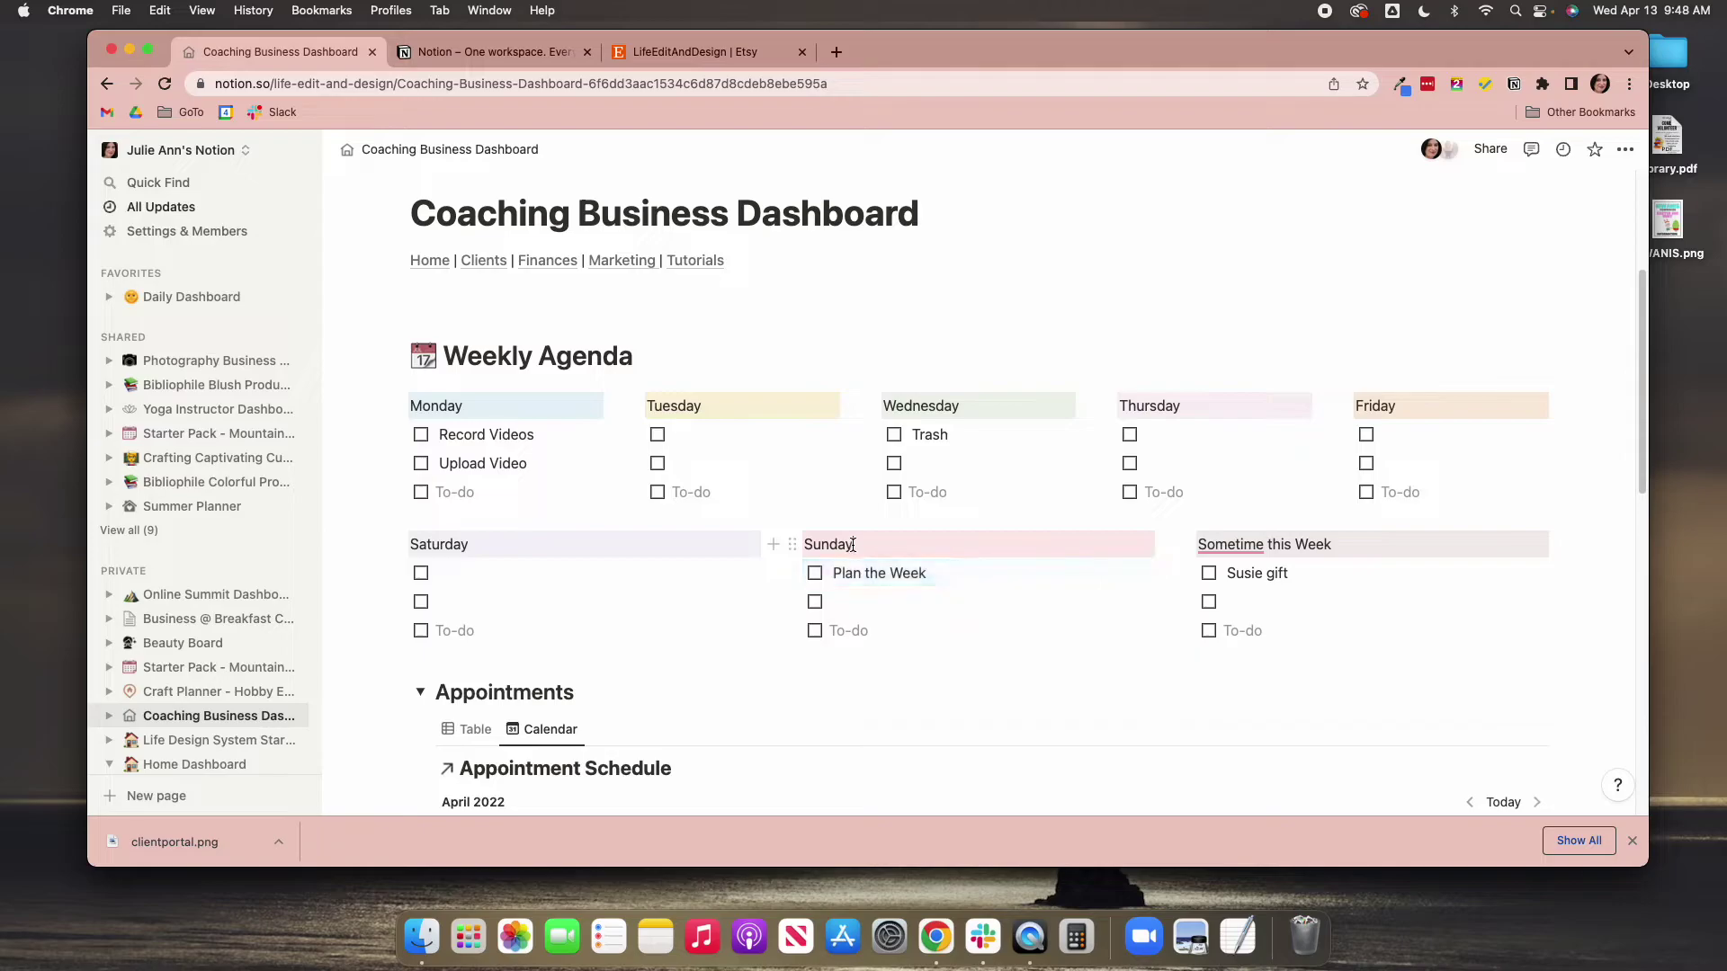
mouse_move(1240, 547)
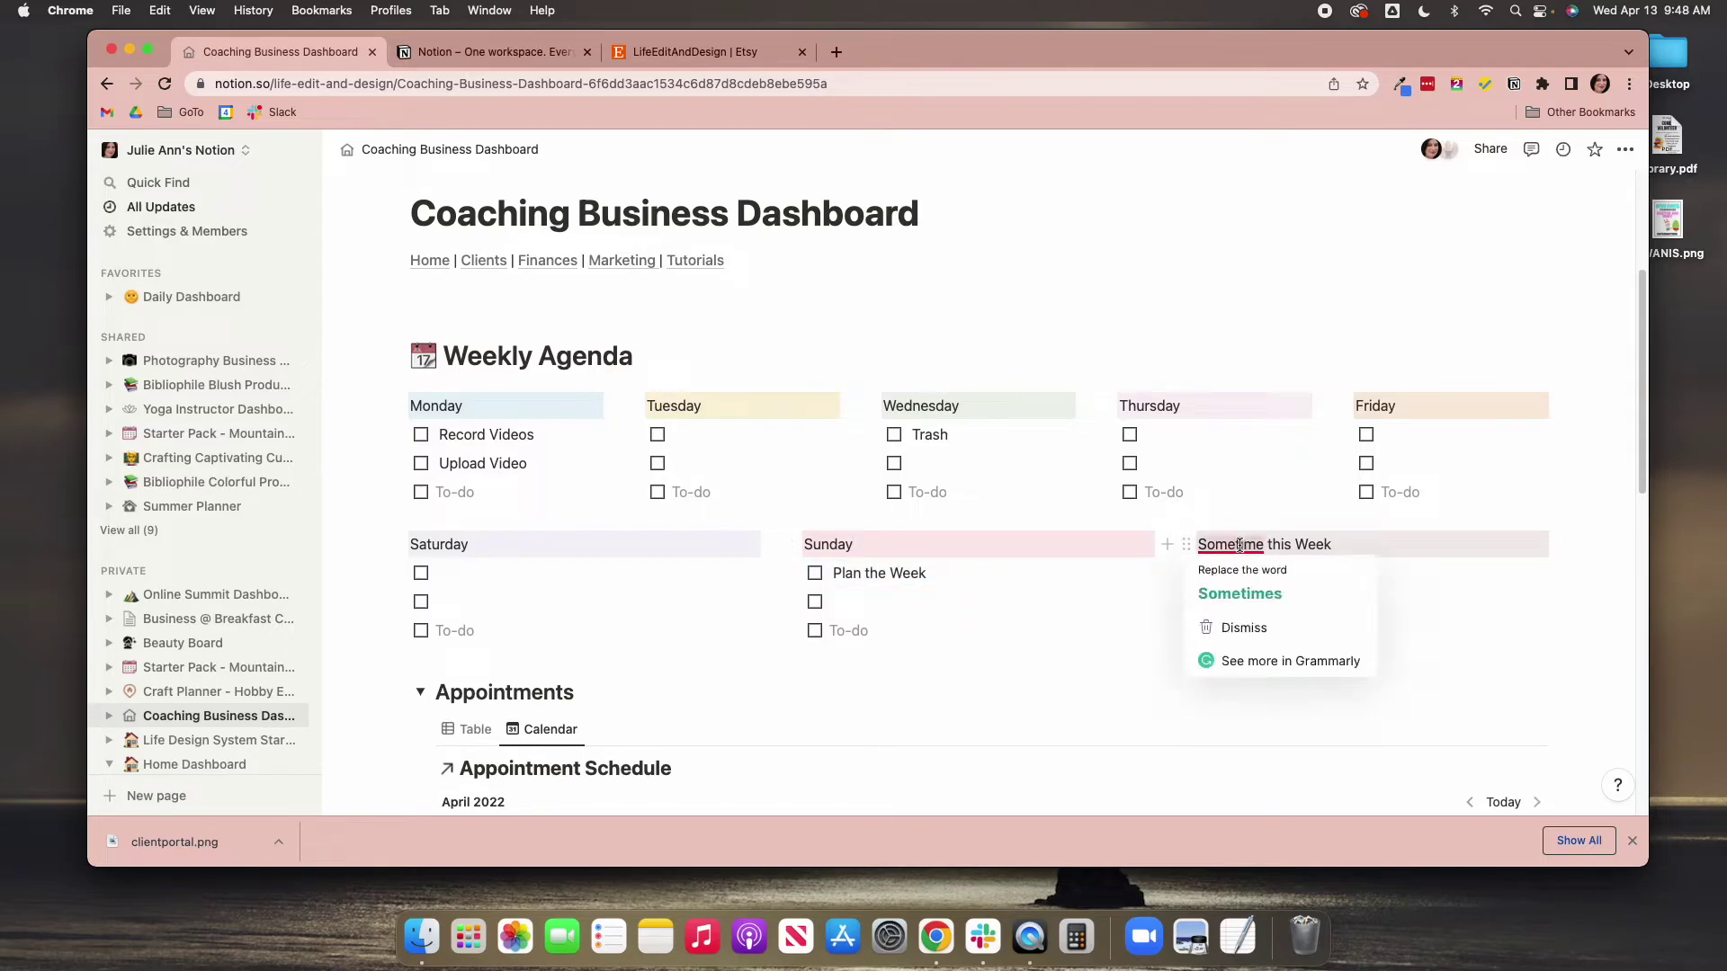
left_click(1244, 591)
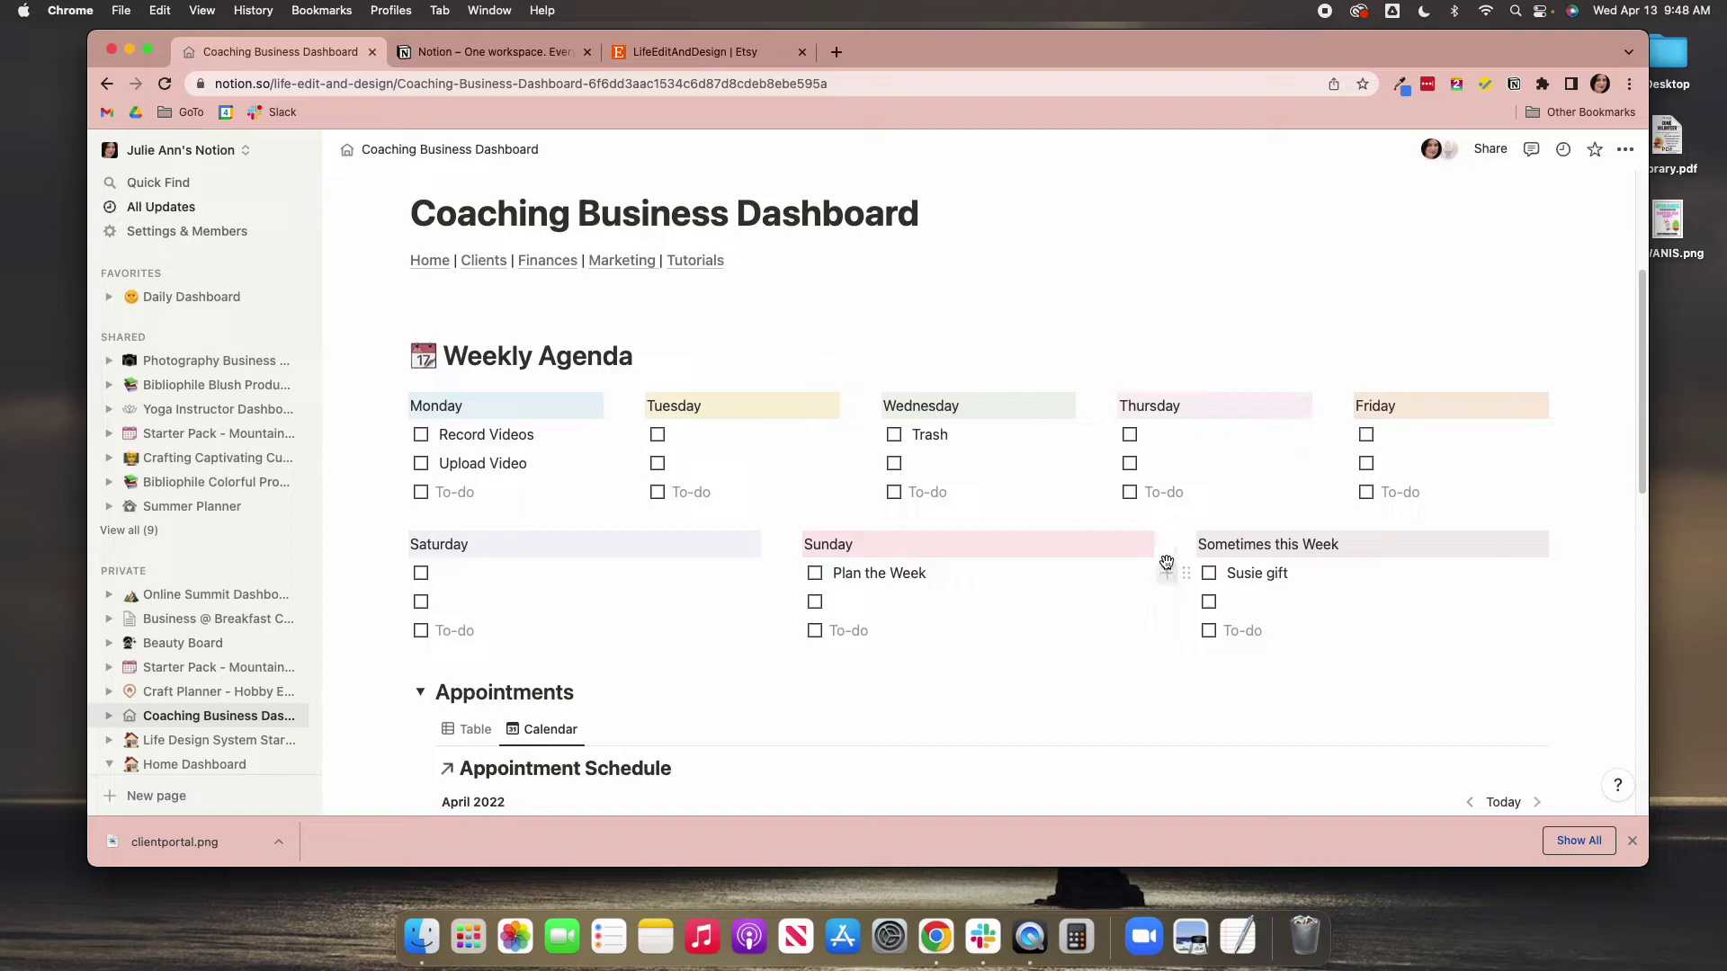
key("BackSpace")
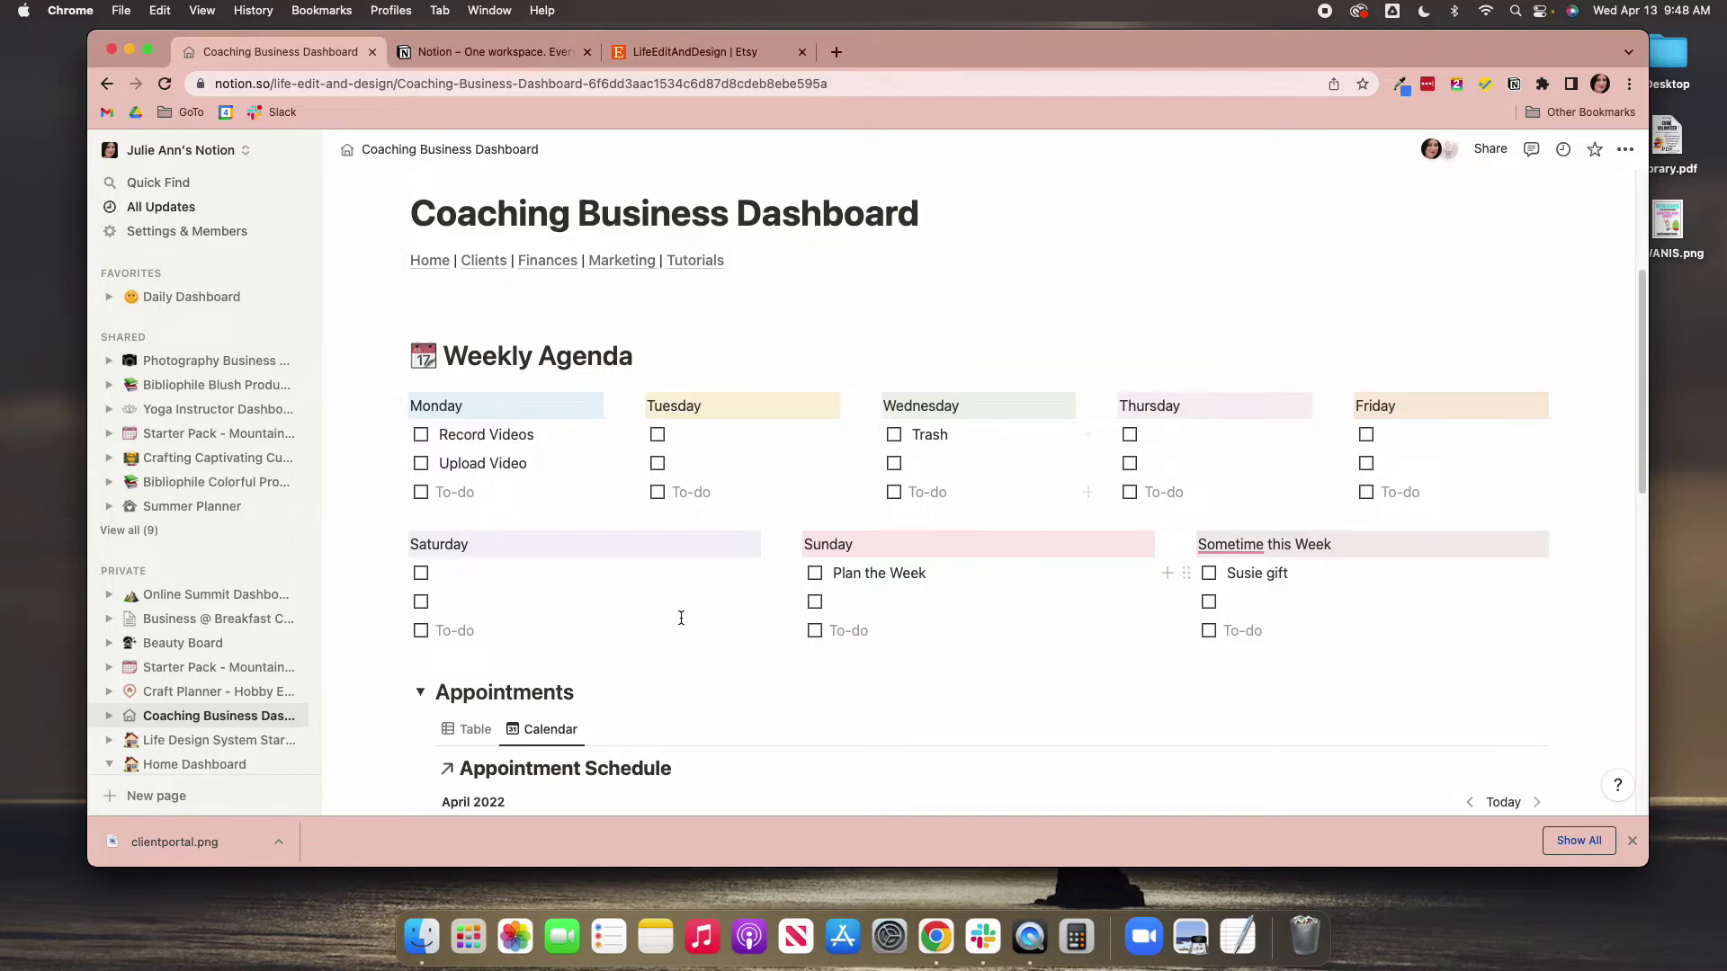
Create a new calendar entry on April 14 titled 'Dr Appointment'
scroll(886, 565, "down", 10)
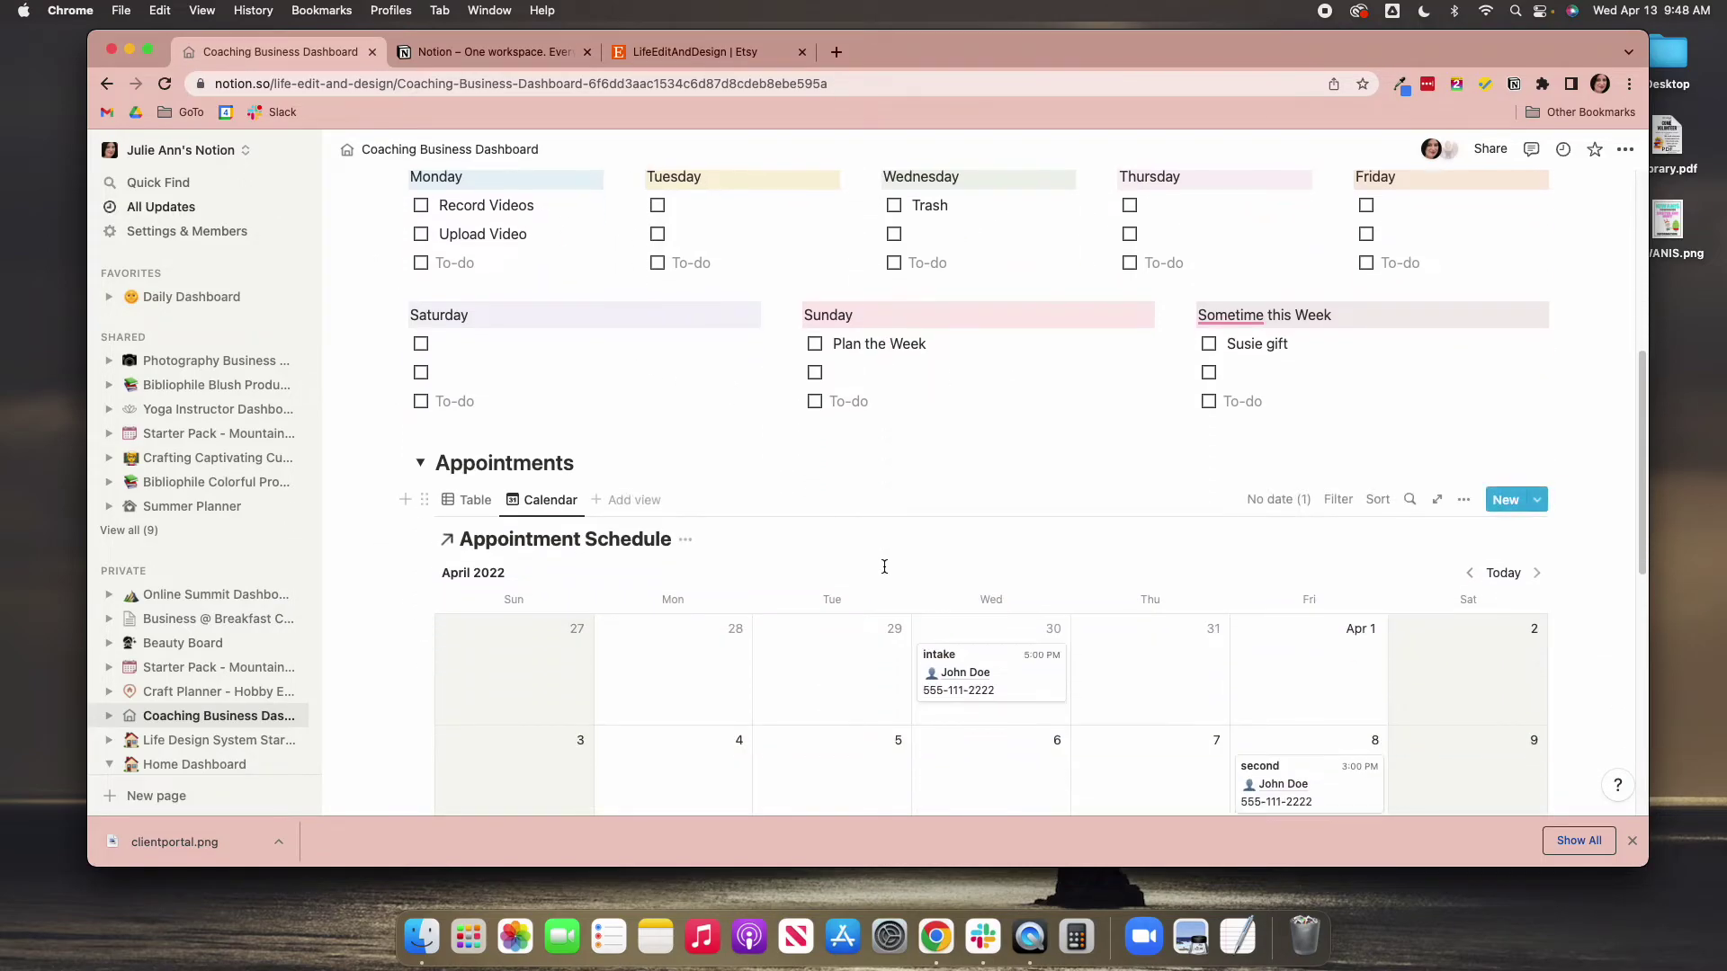
scroll(1154, 644, "down", 2)
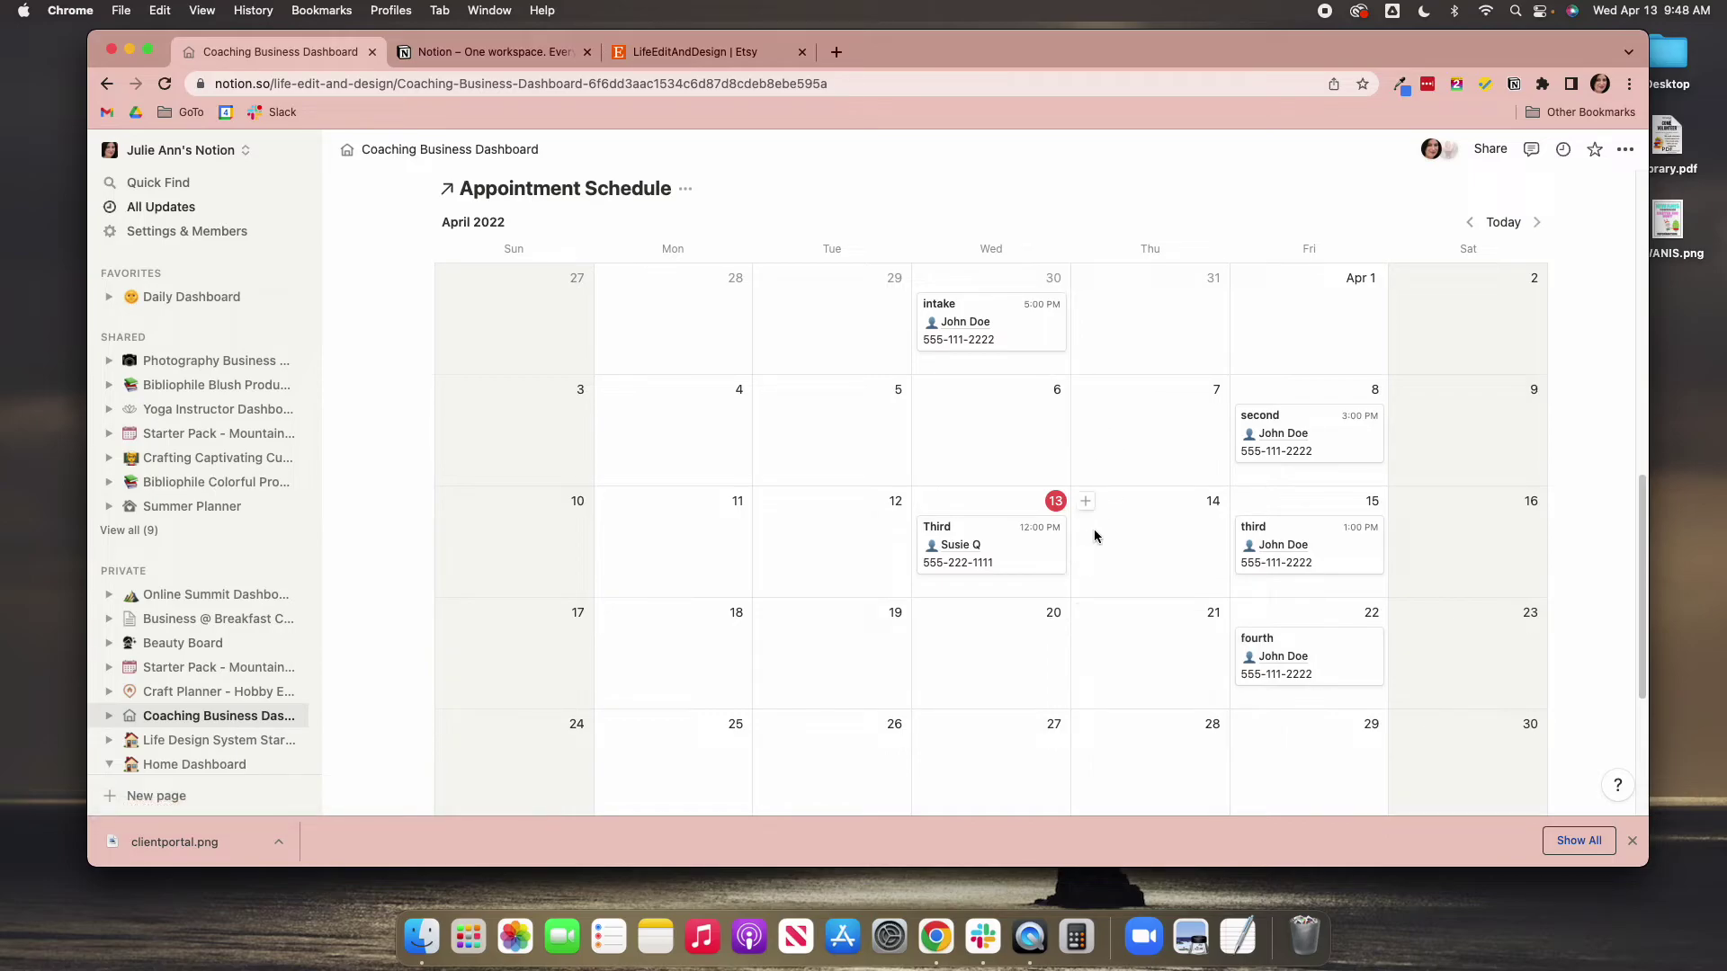
left_click(1086, 503)
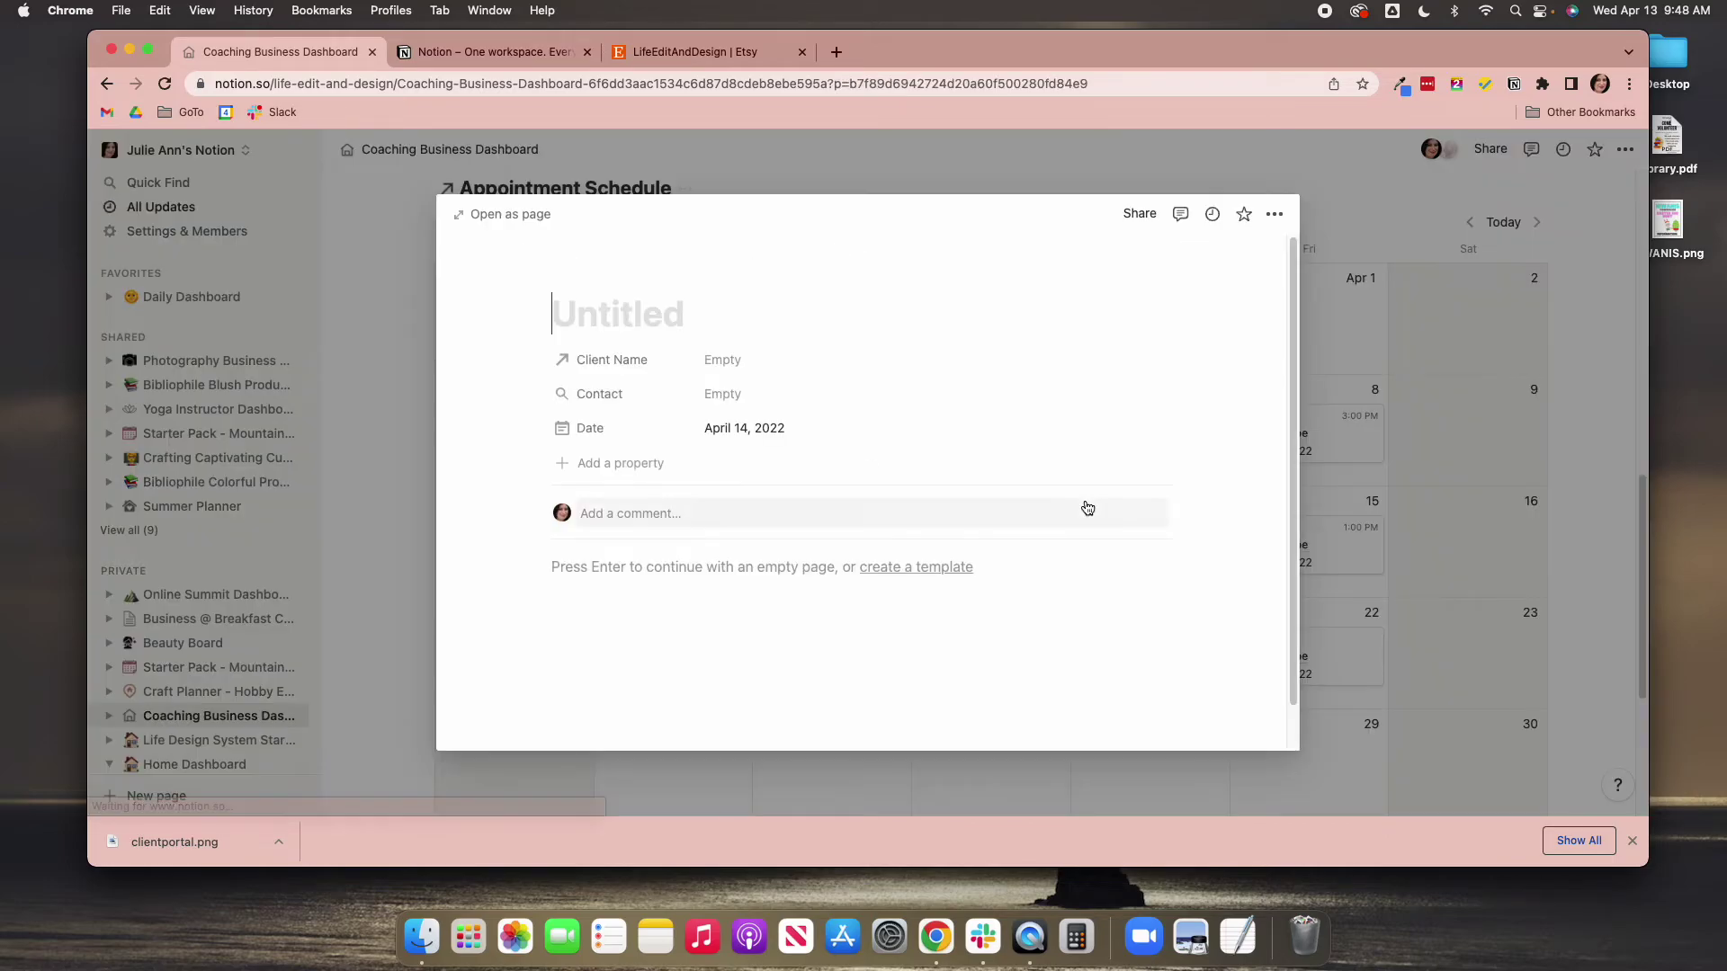
type("De")
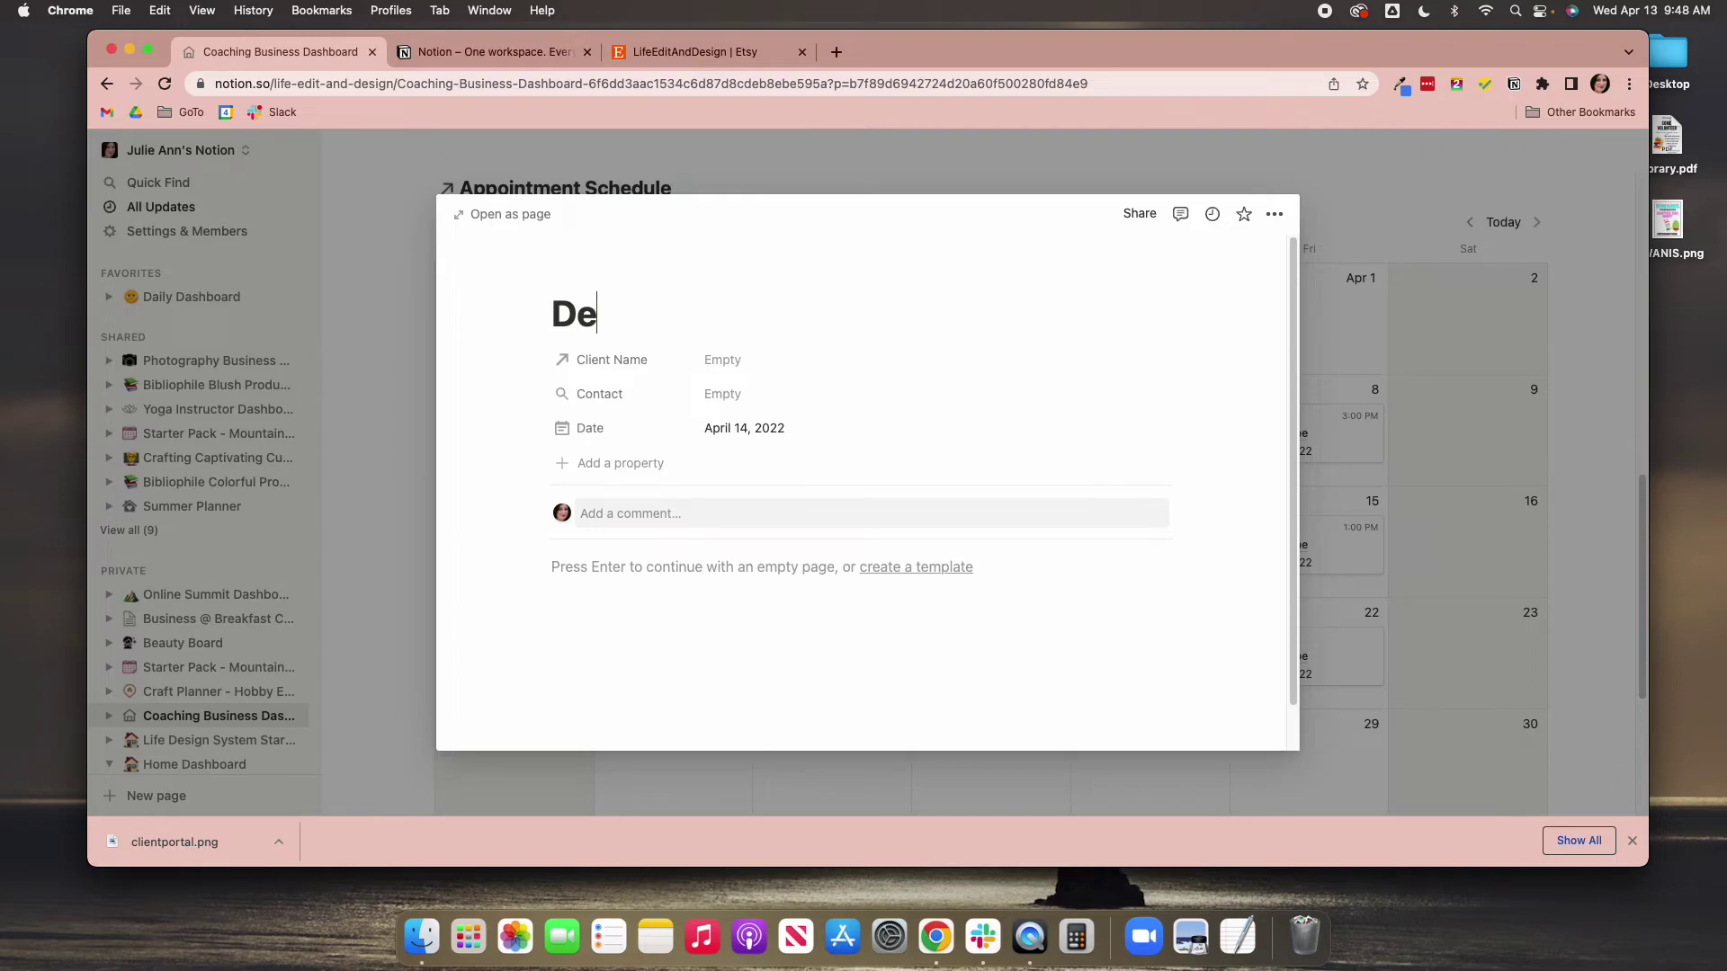
key("BackSpace")
type("r APp")
key("BackSpace")
key("BackSpace")
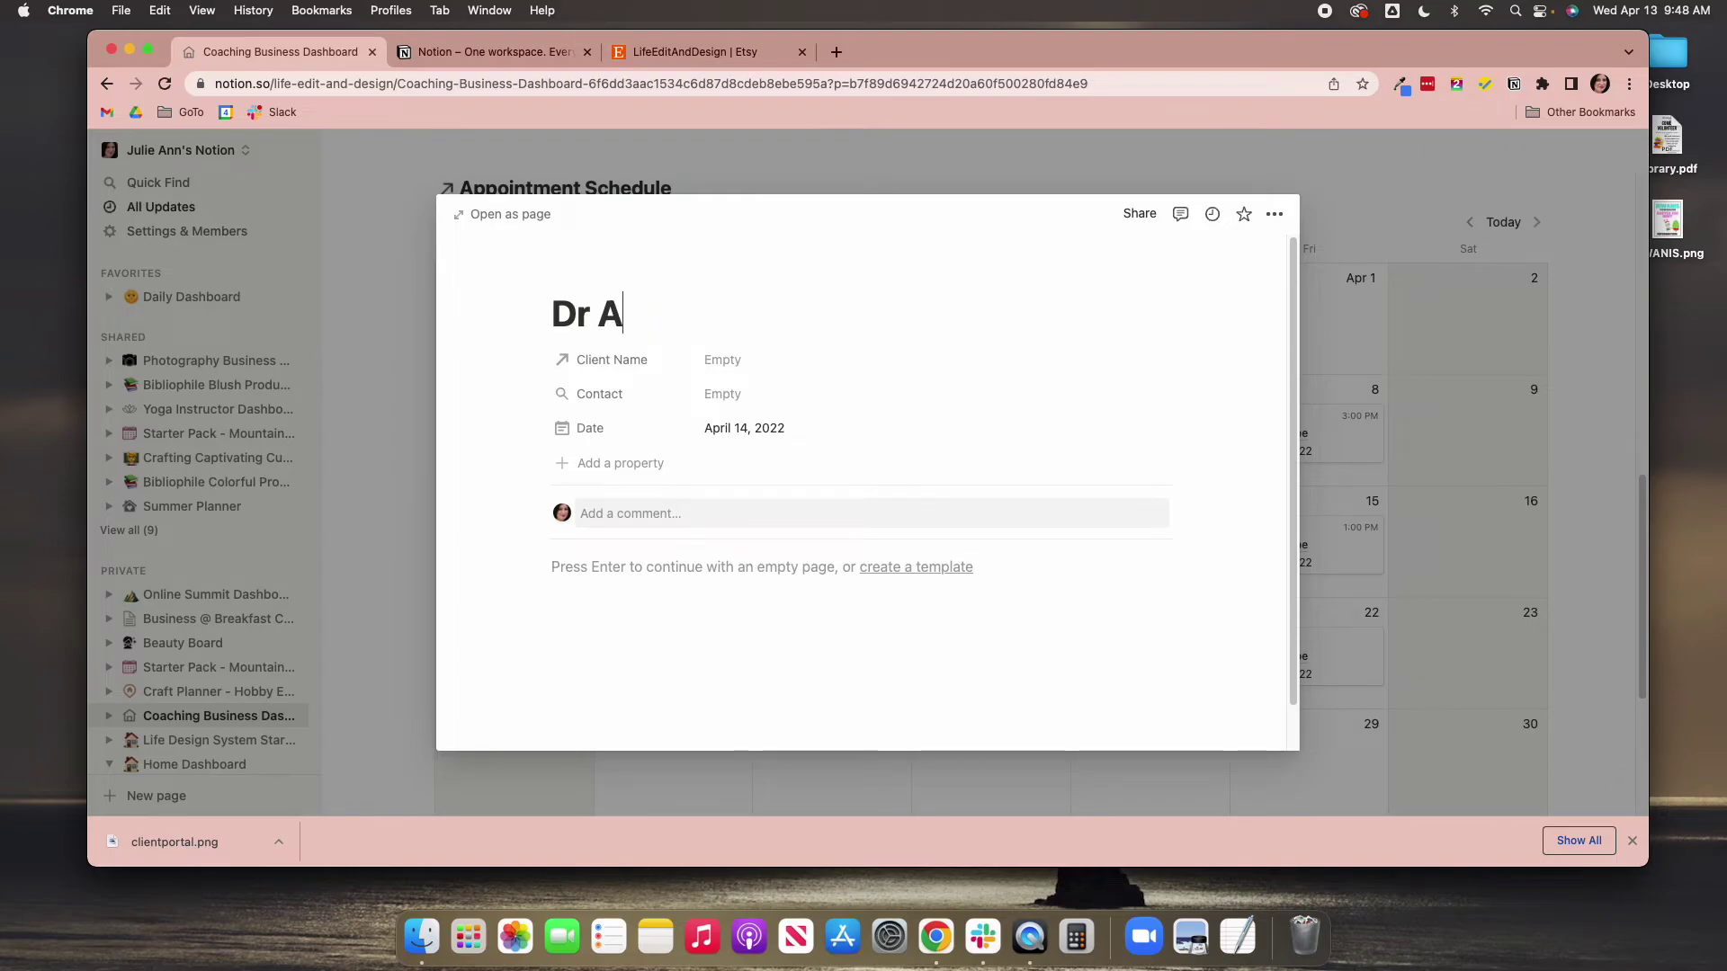
type("ppointment")
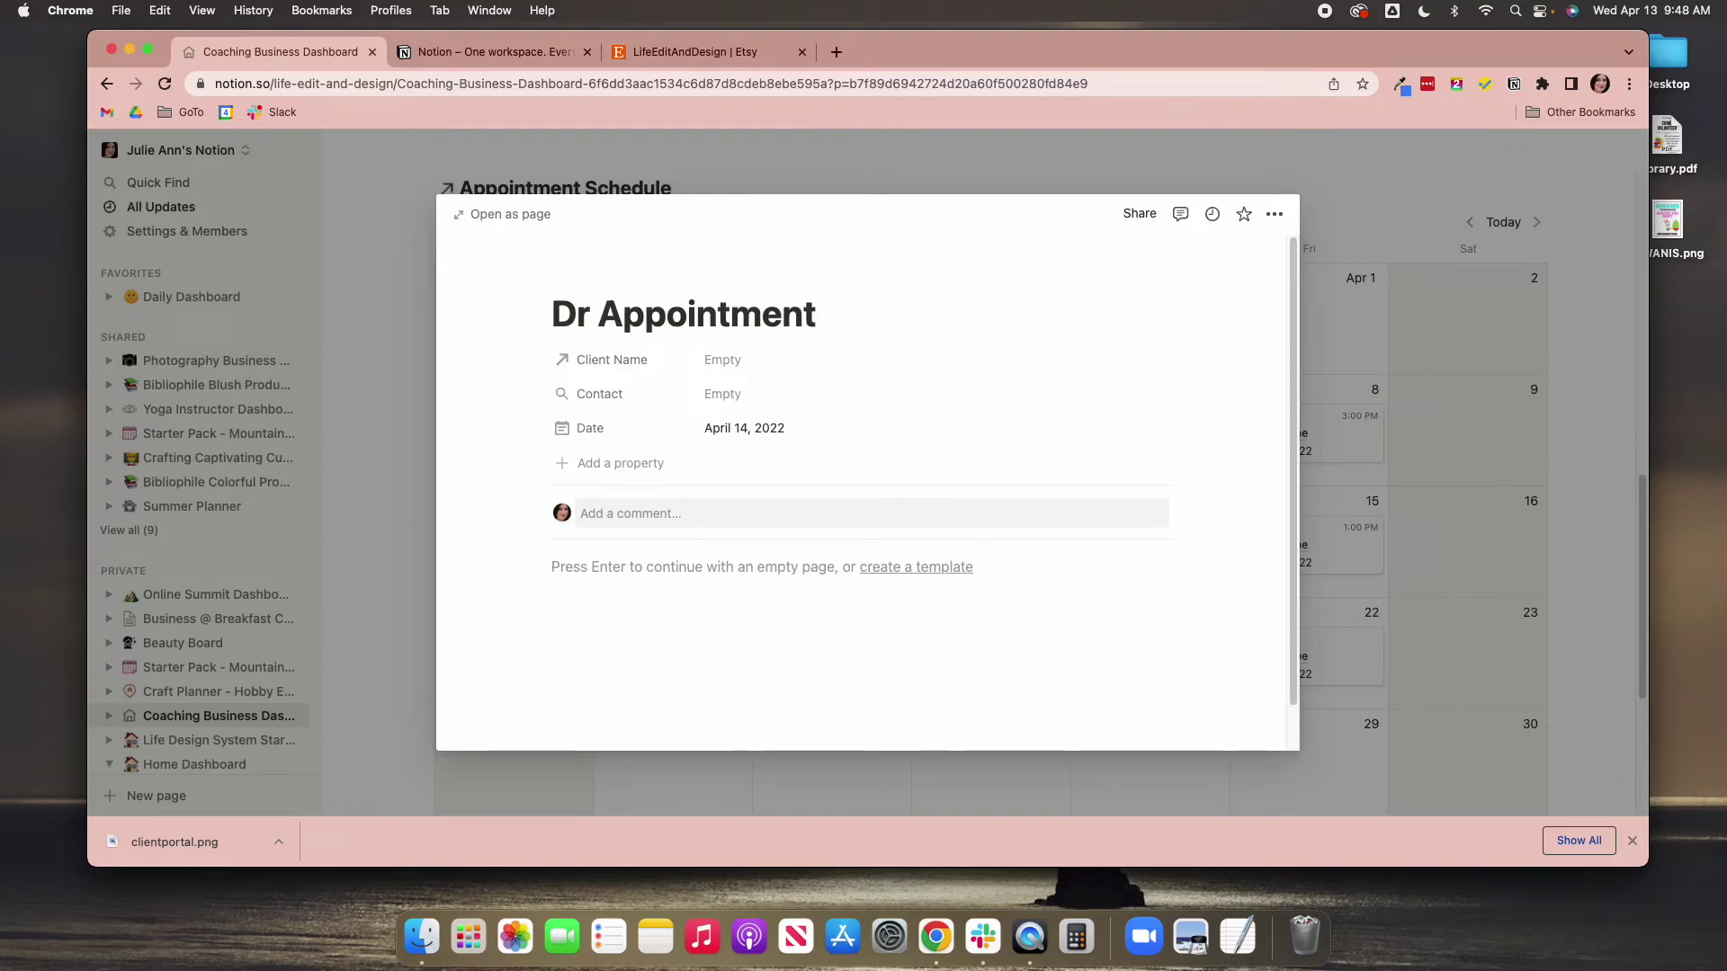
Give the Dr Appointment a time of 11:00 AM and close the page
left_click(791, 428)
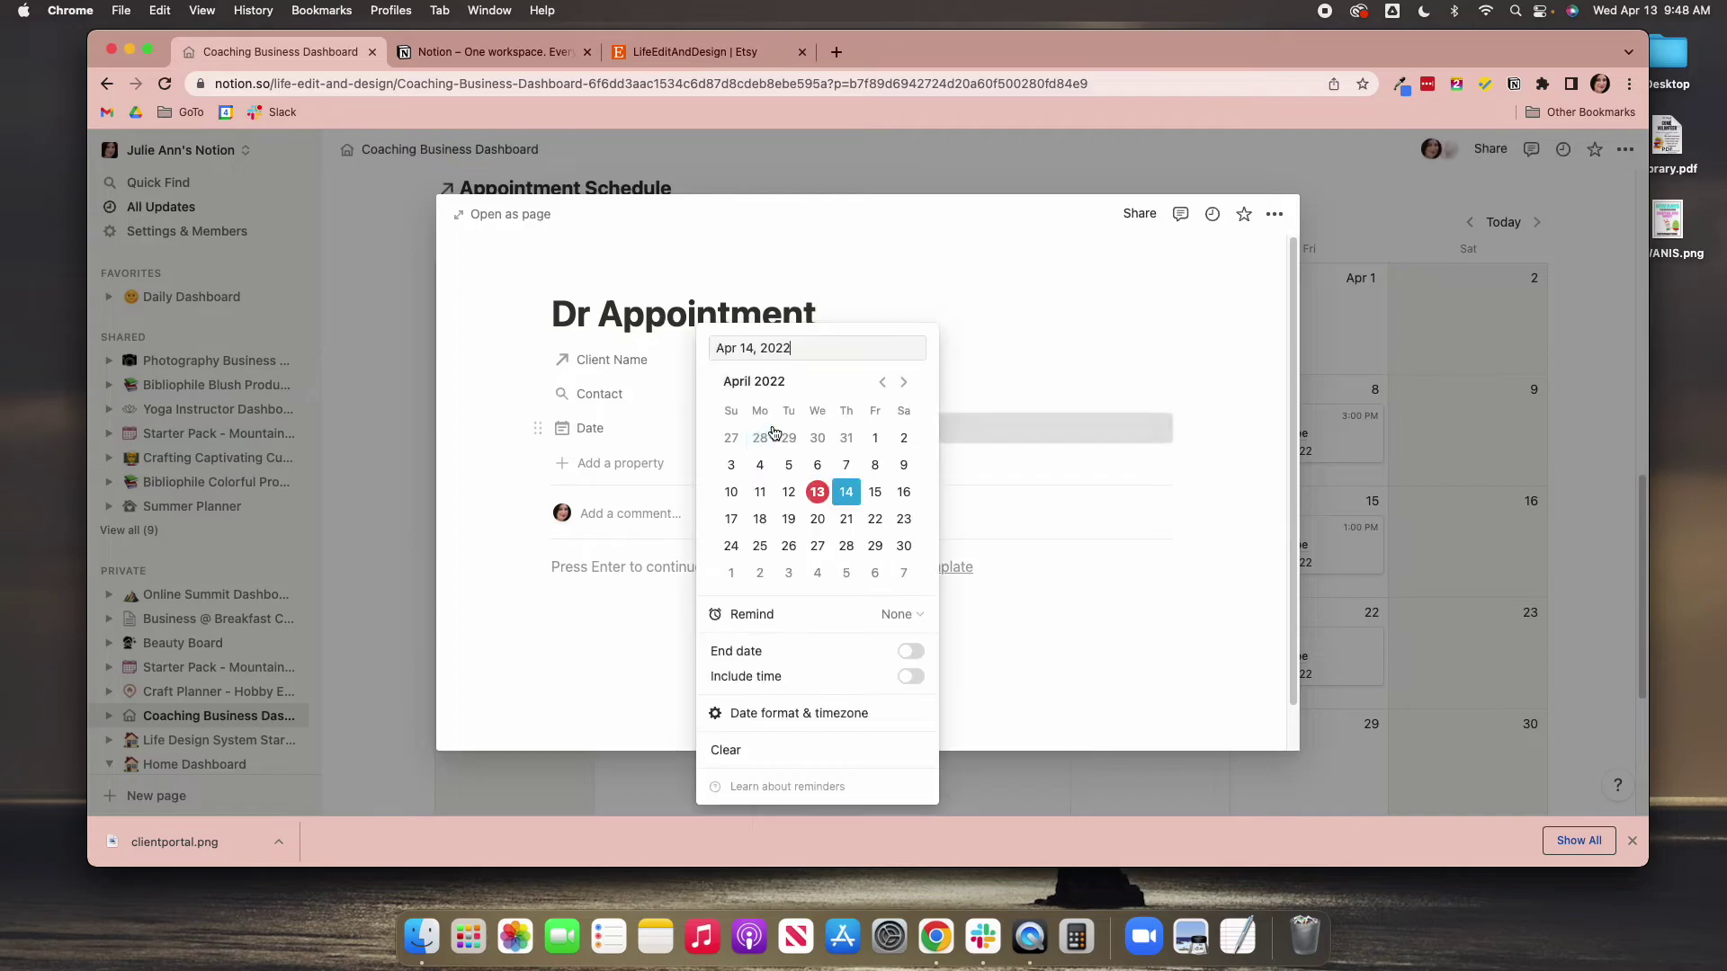
left_click(910, 681)
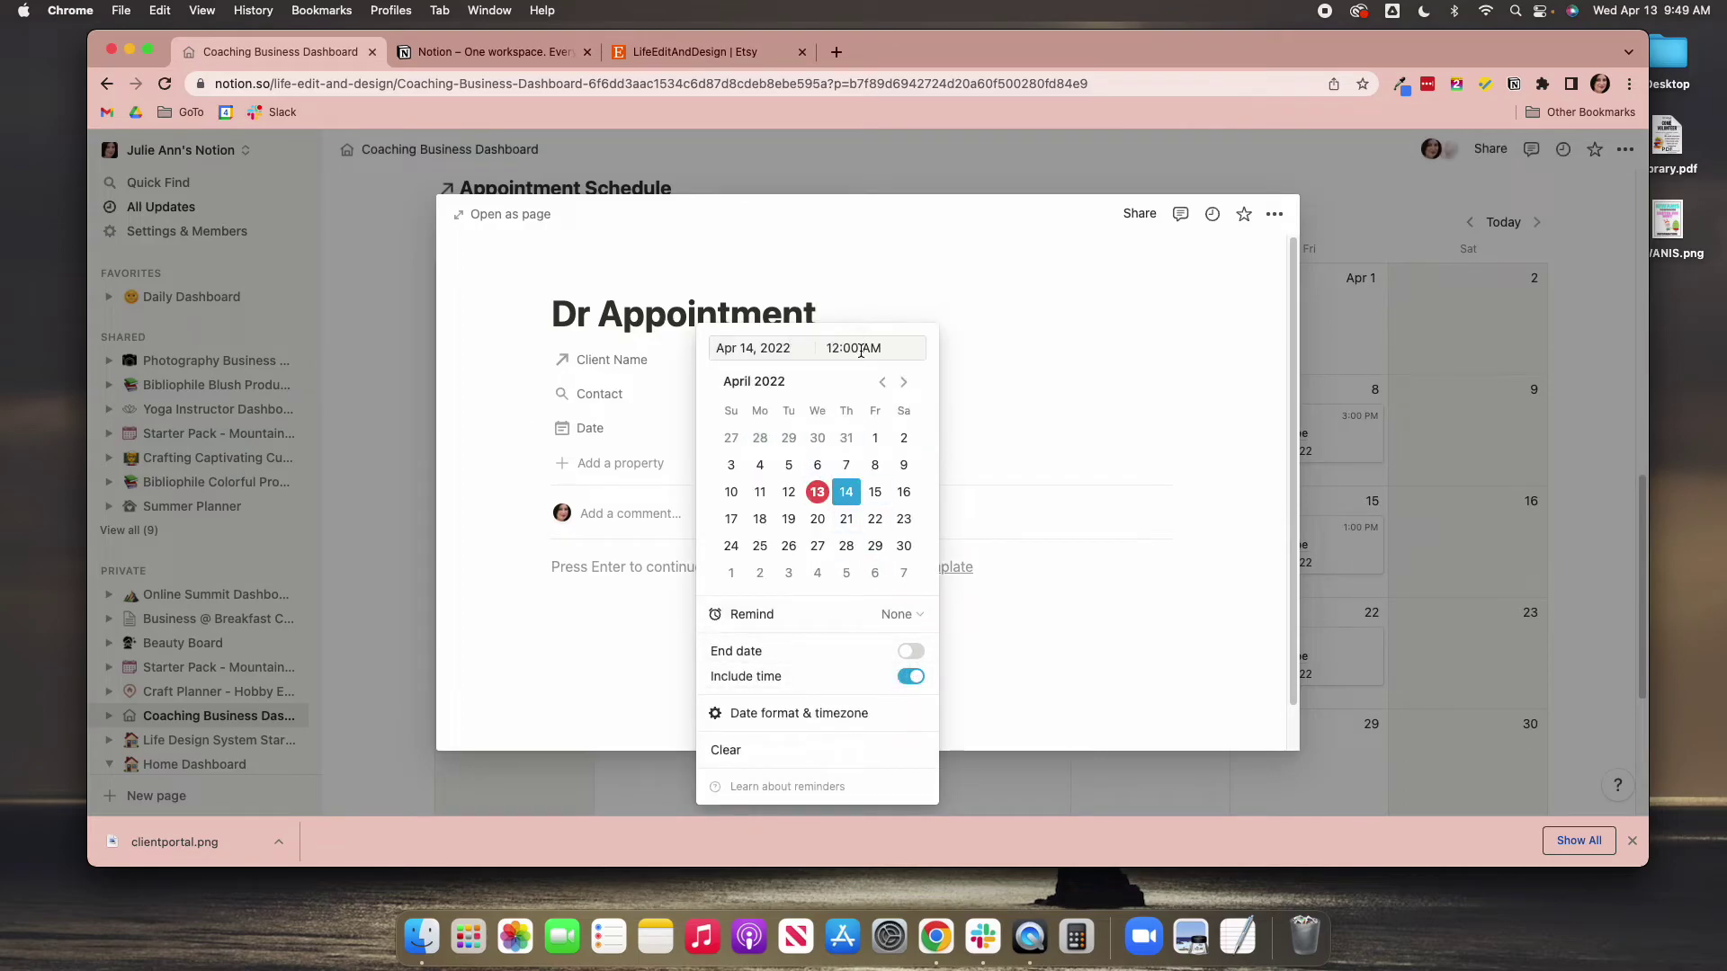
left_click_drag(863, 350, 820, 350)
type("11")
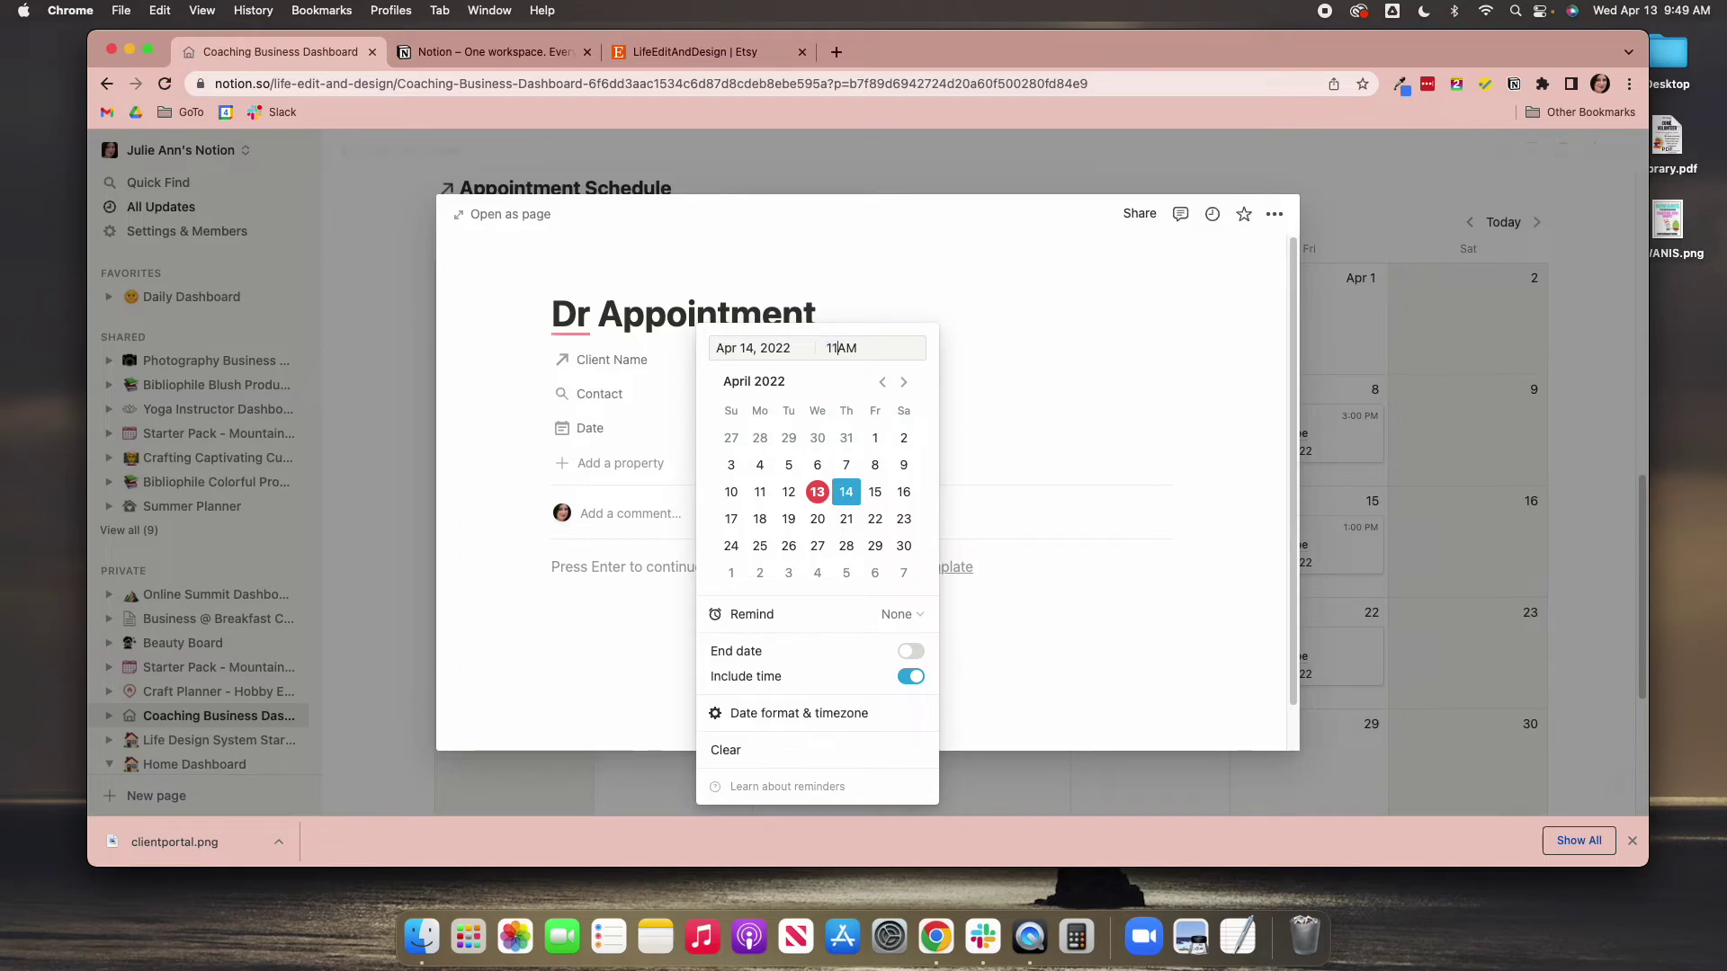
left_click(494, 396)
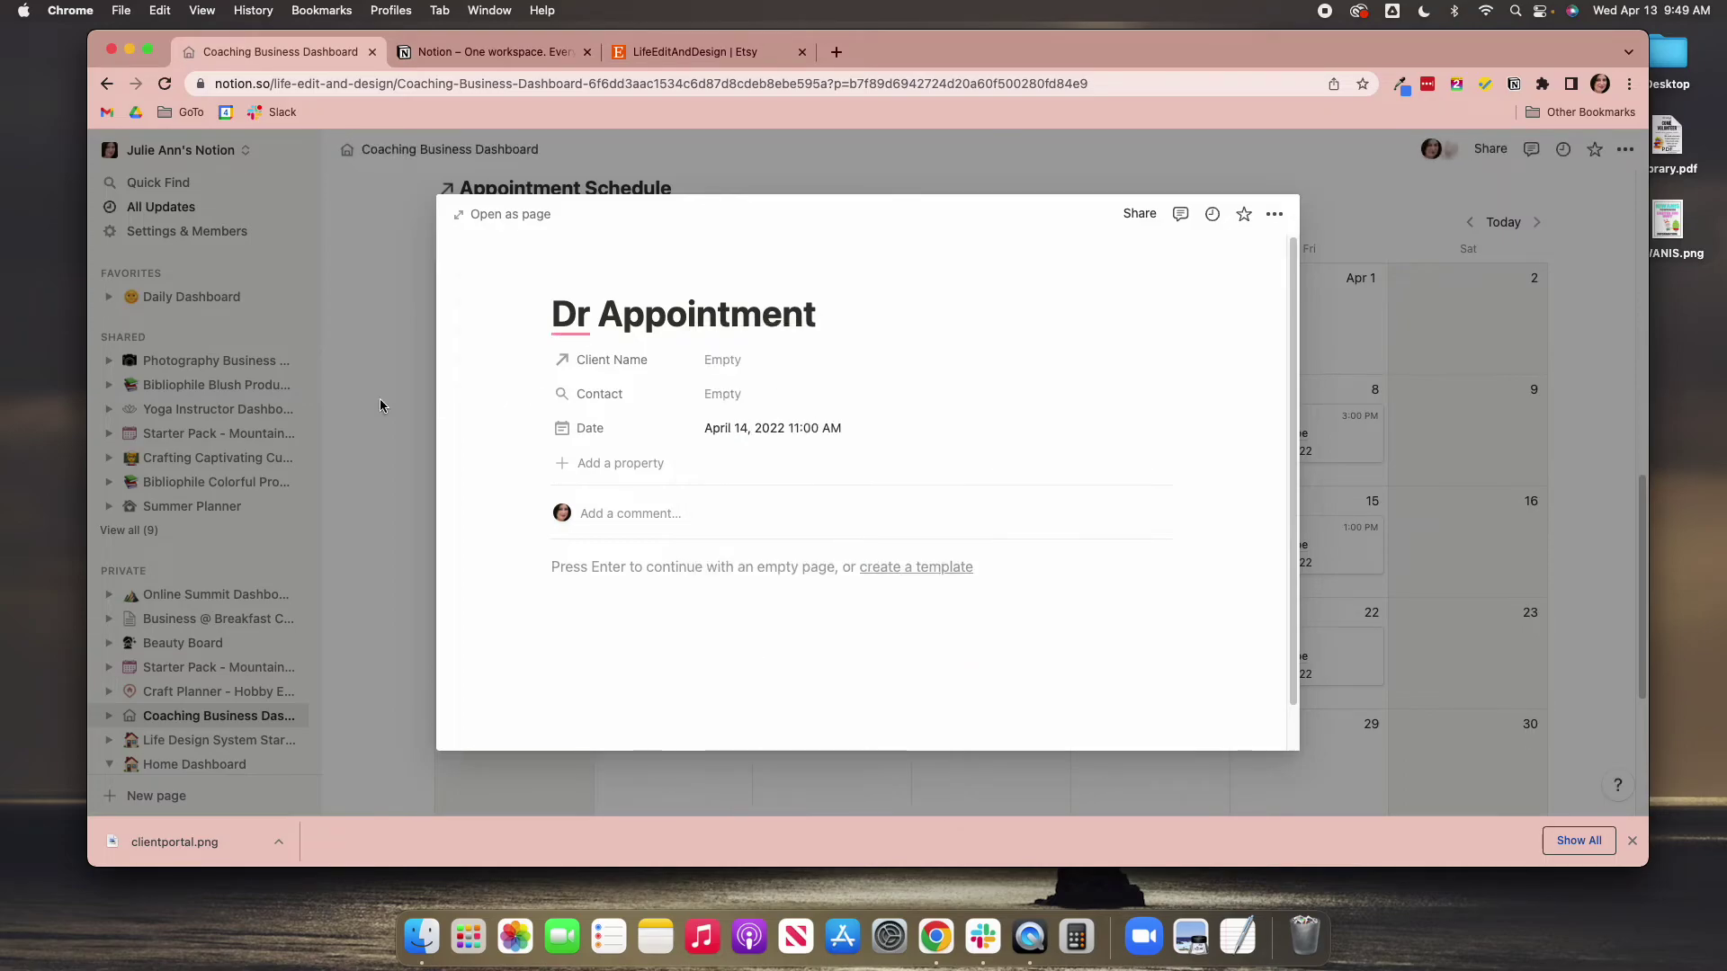
key("Escape")
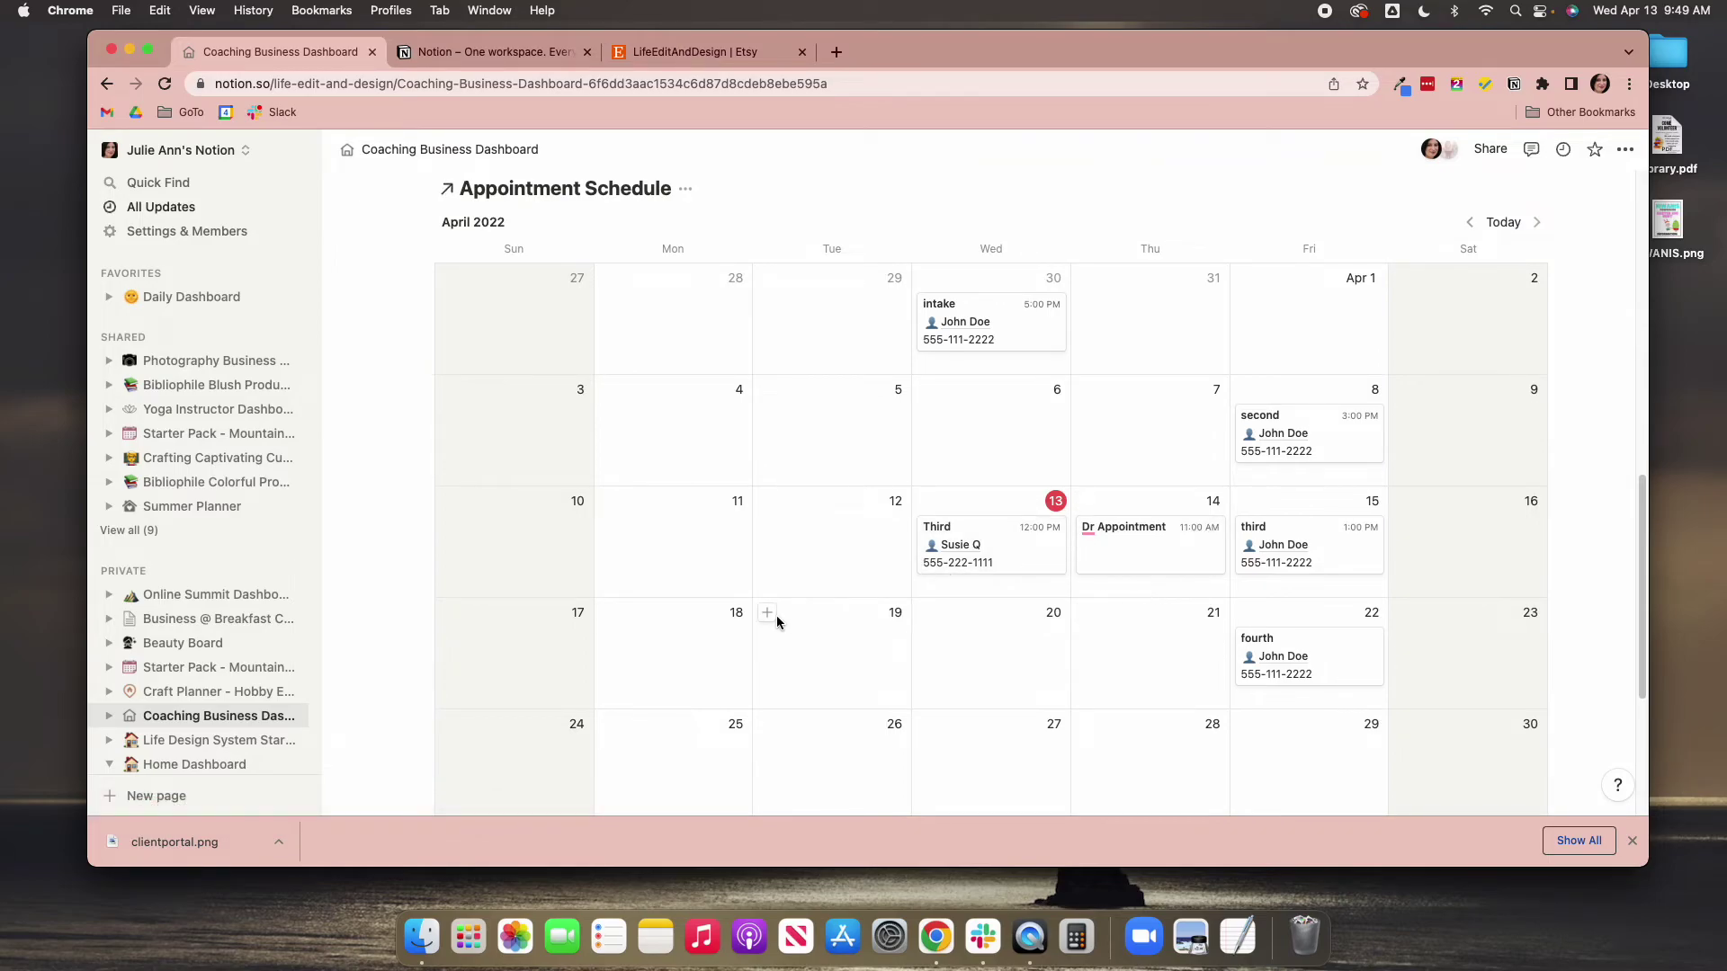
Create a 'Conference' event starting April 19 with an end date of April 21
left_click(768, 614)
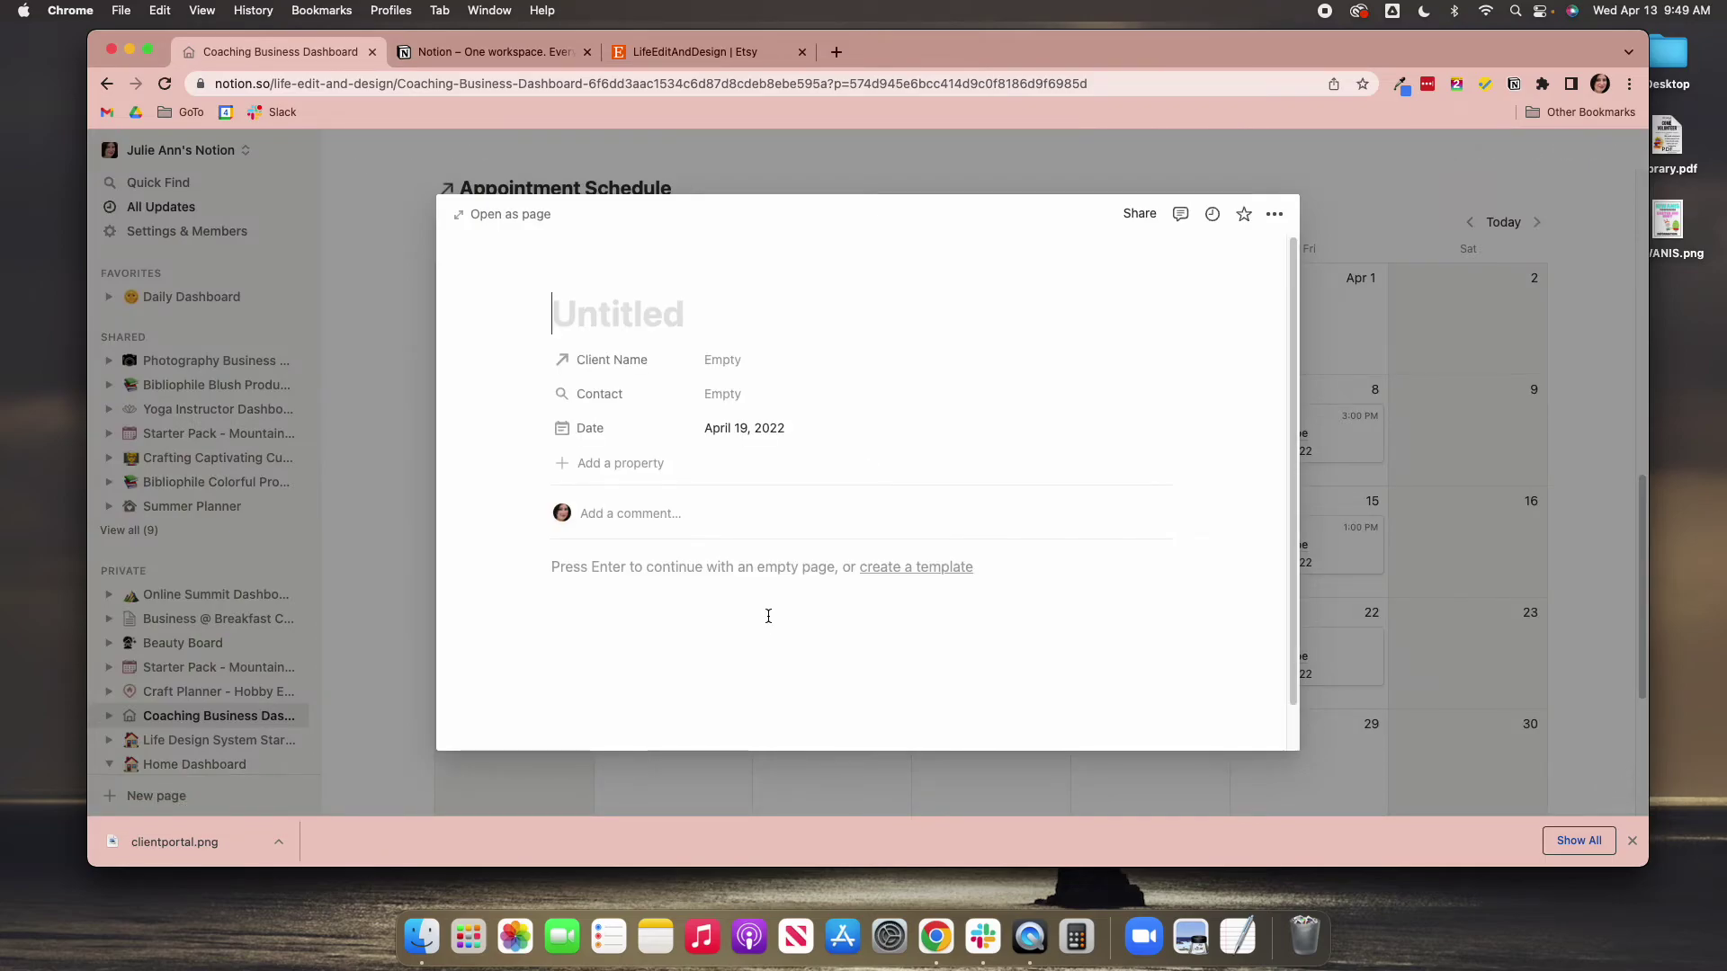
type("Conference")
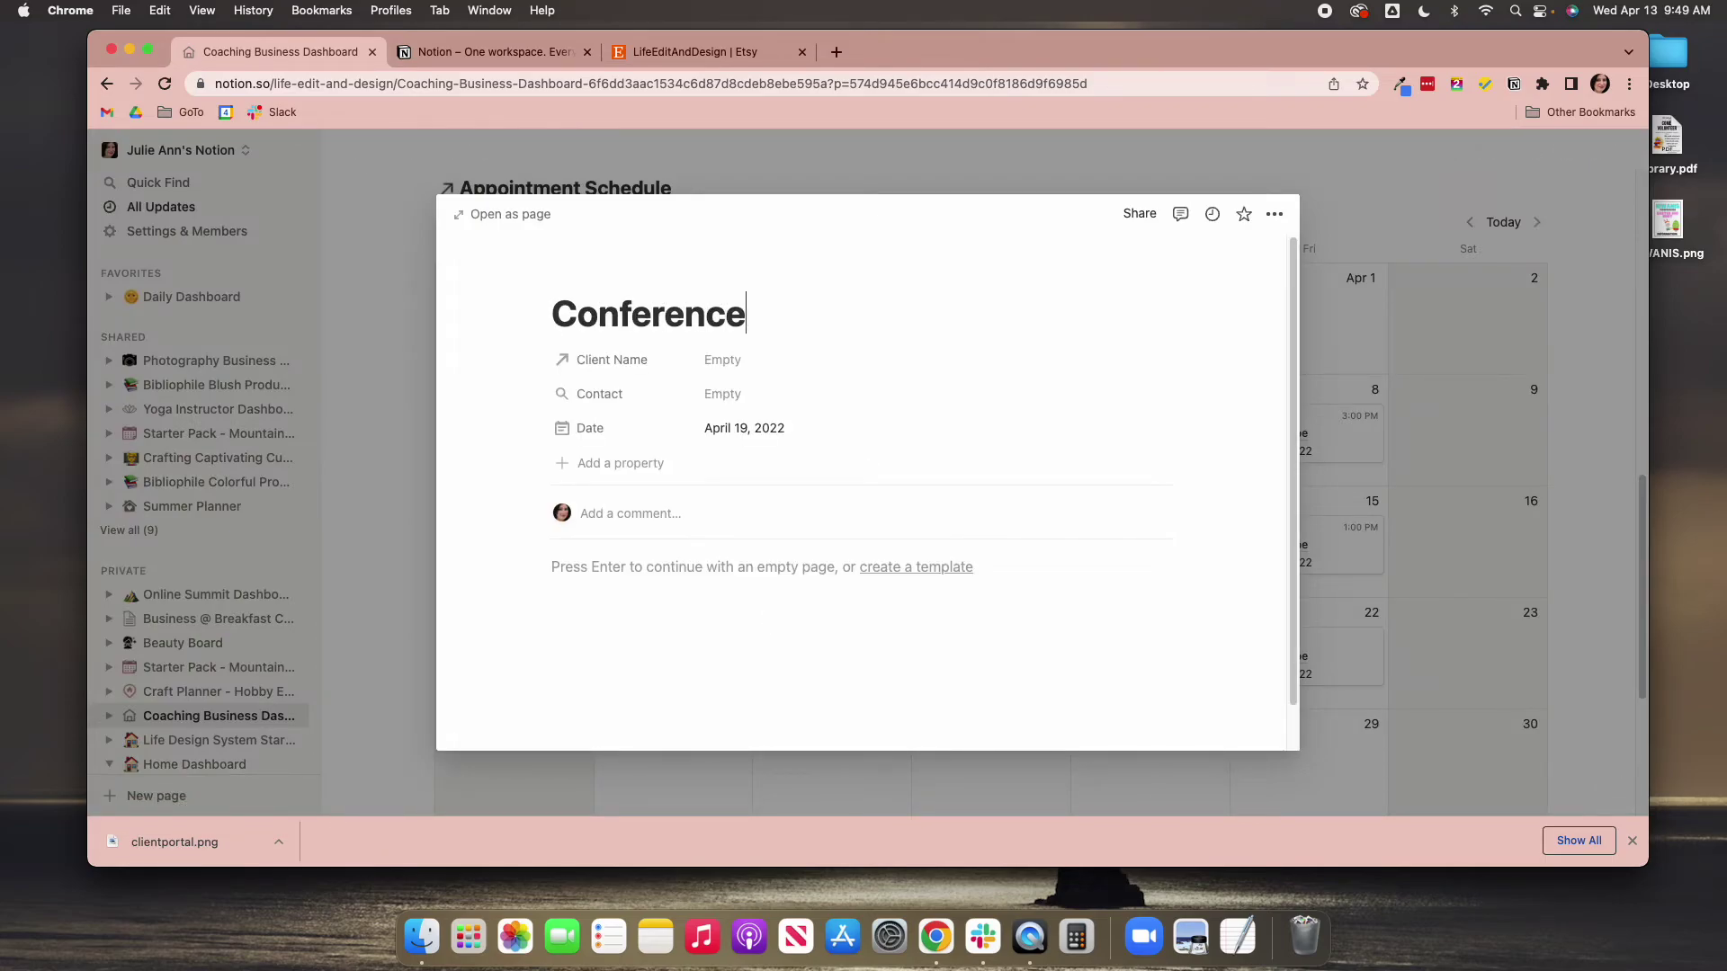
left_click(736, 430)
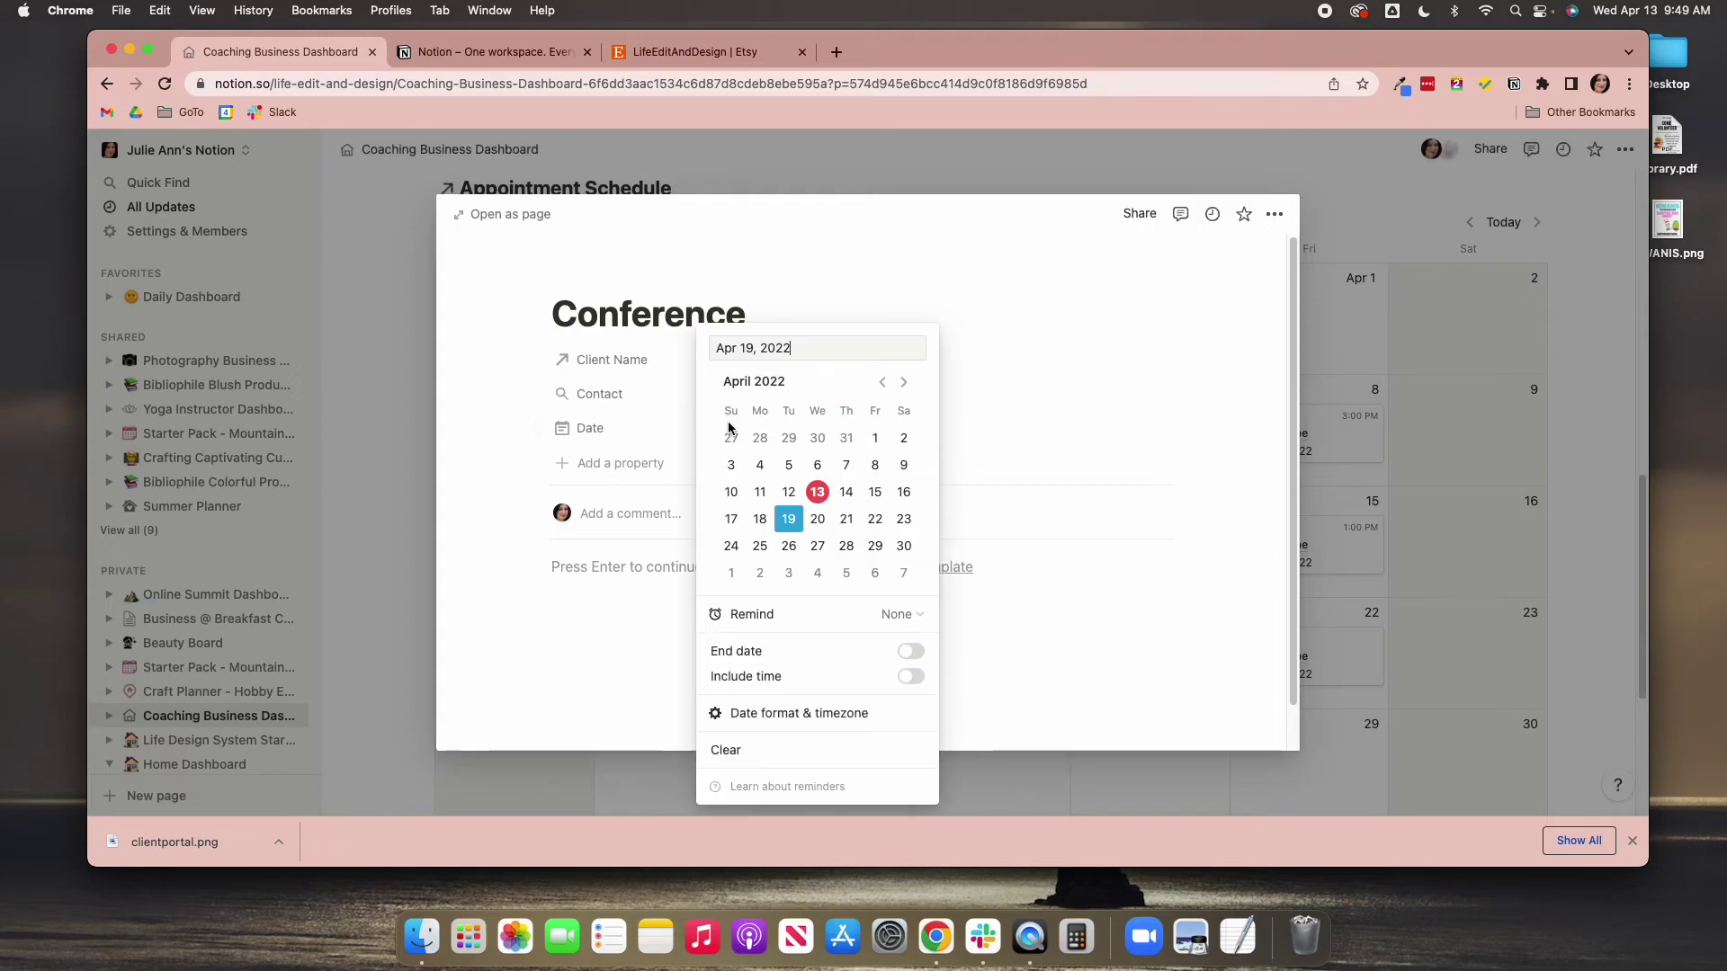
left_click(910, 652)
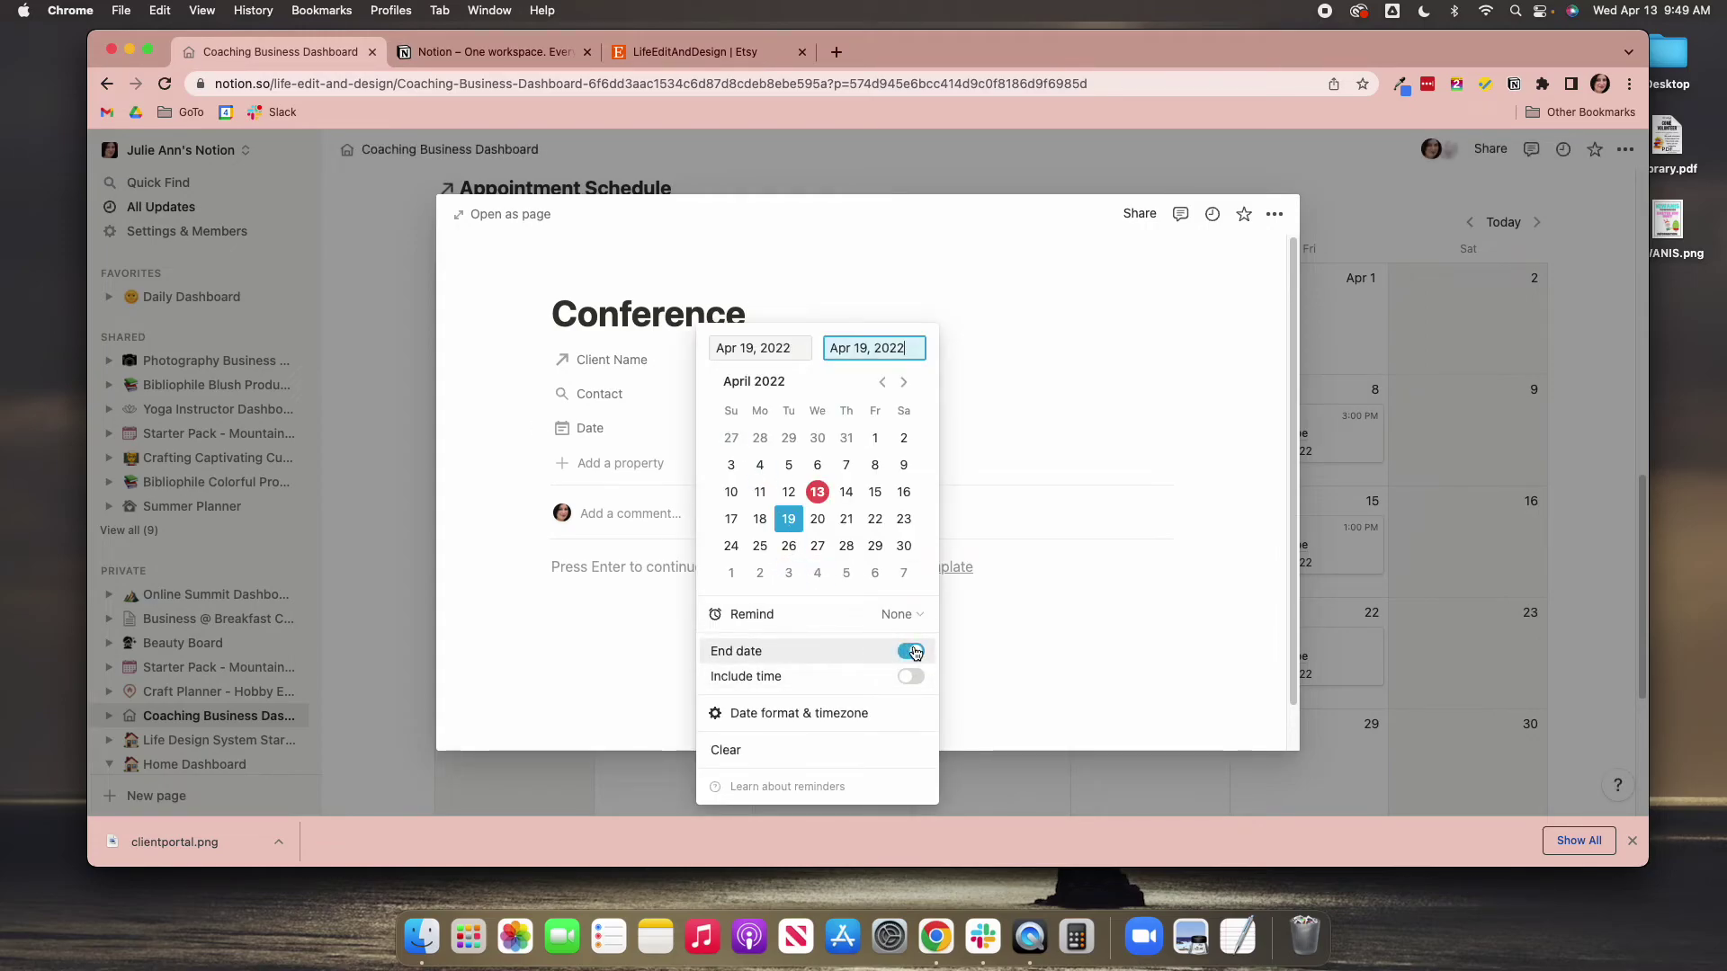
left_click(846, 528)
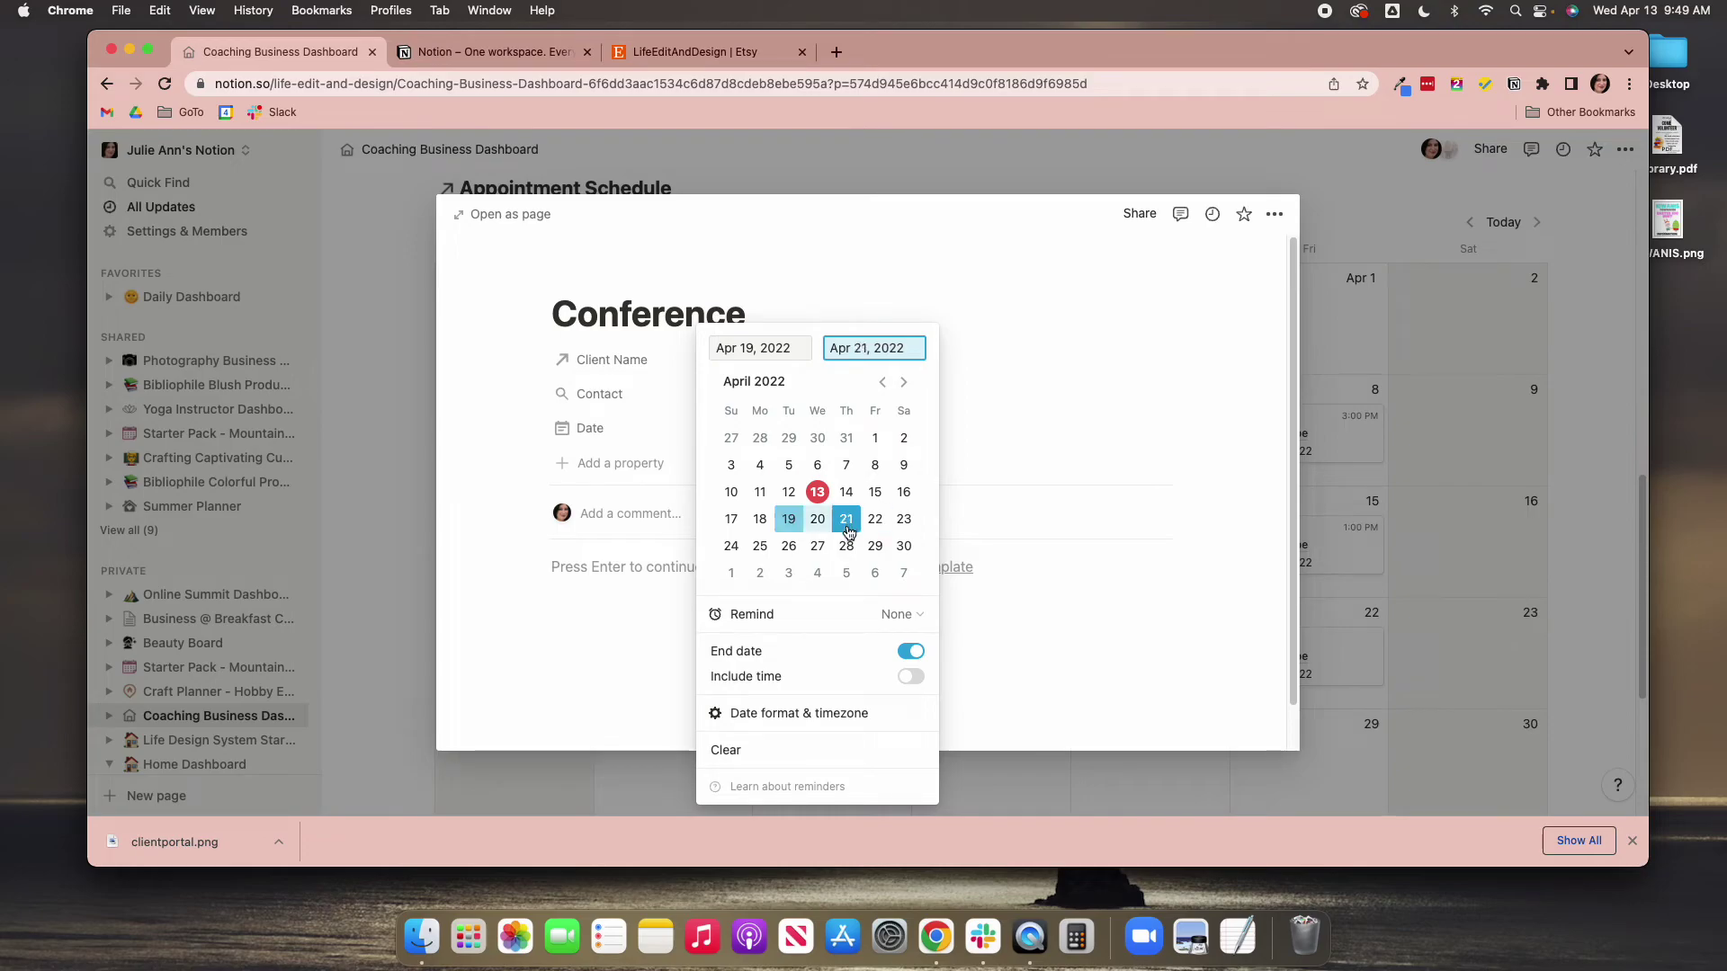
left_click(585, 636)
left_click(391, 528)
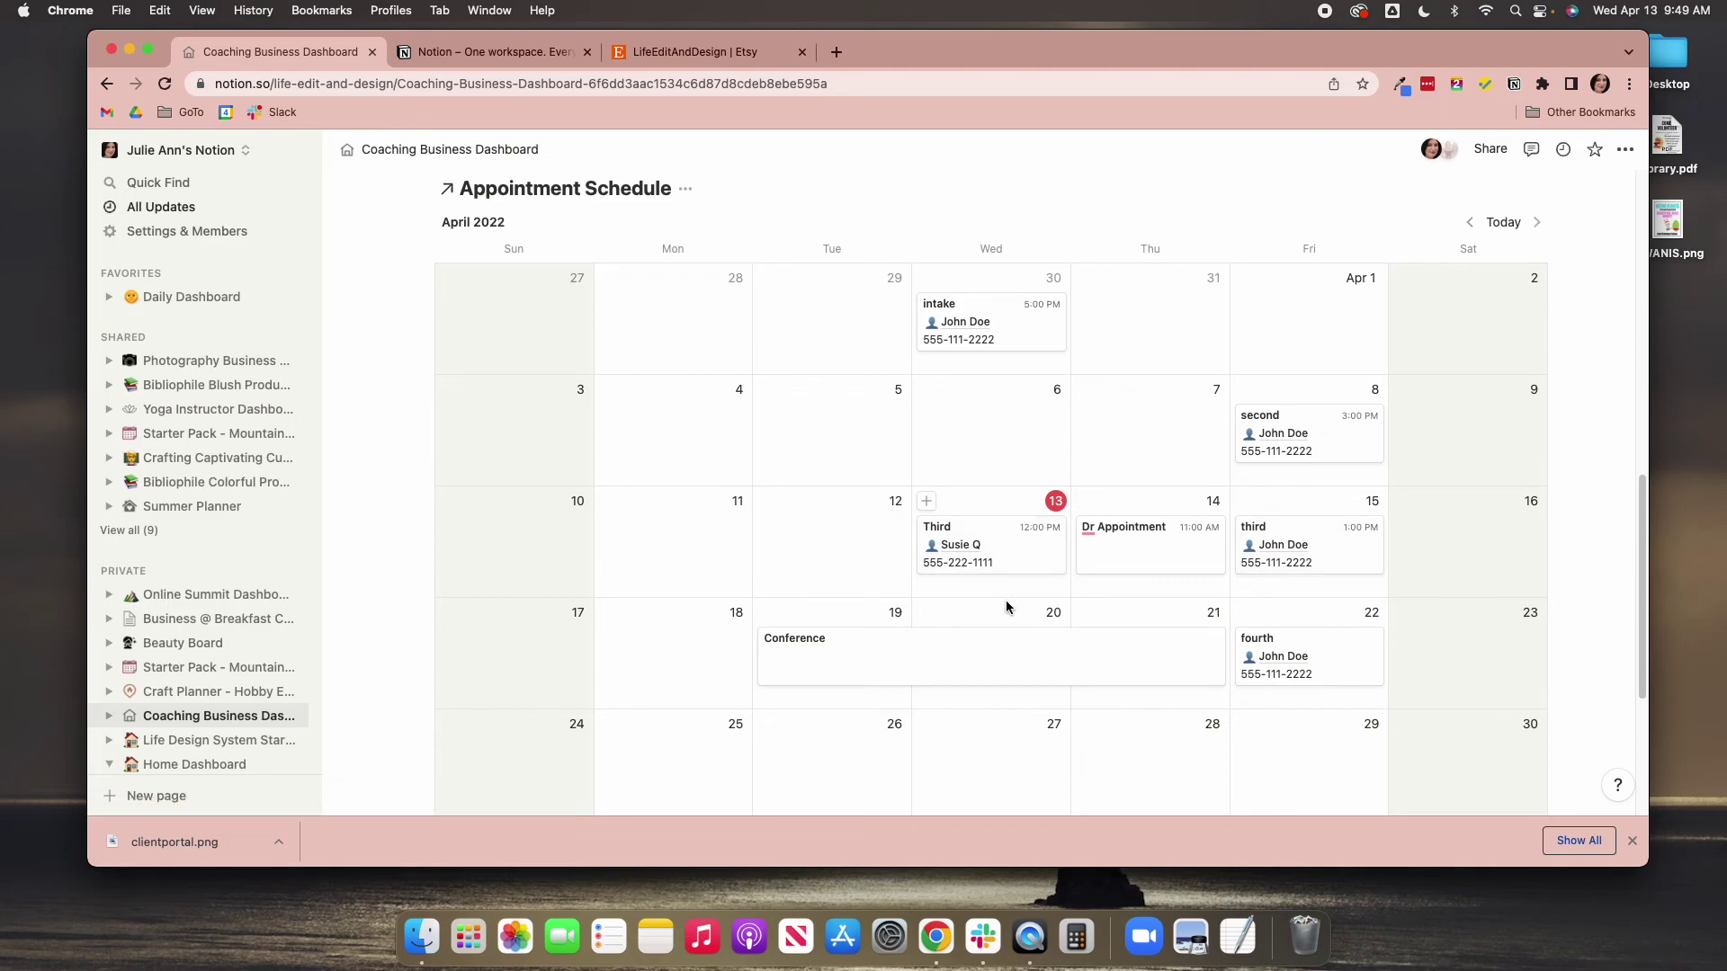
Scroll back up to the dashboard's HOME banner and title
scroll(1007, 604, "down", 1)
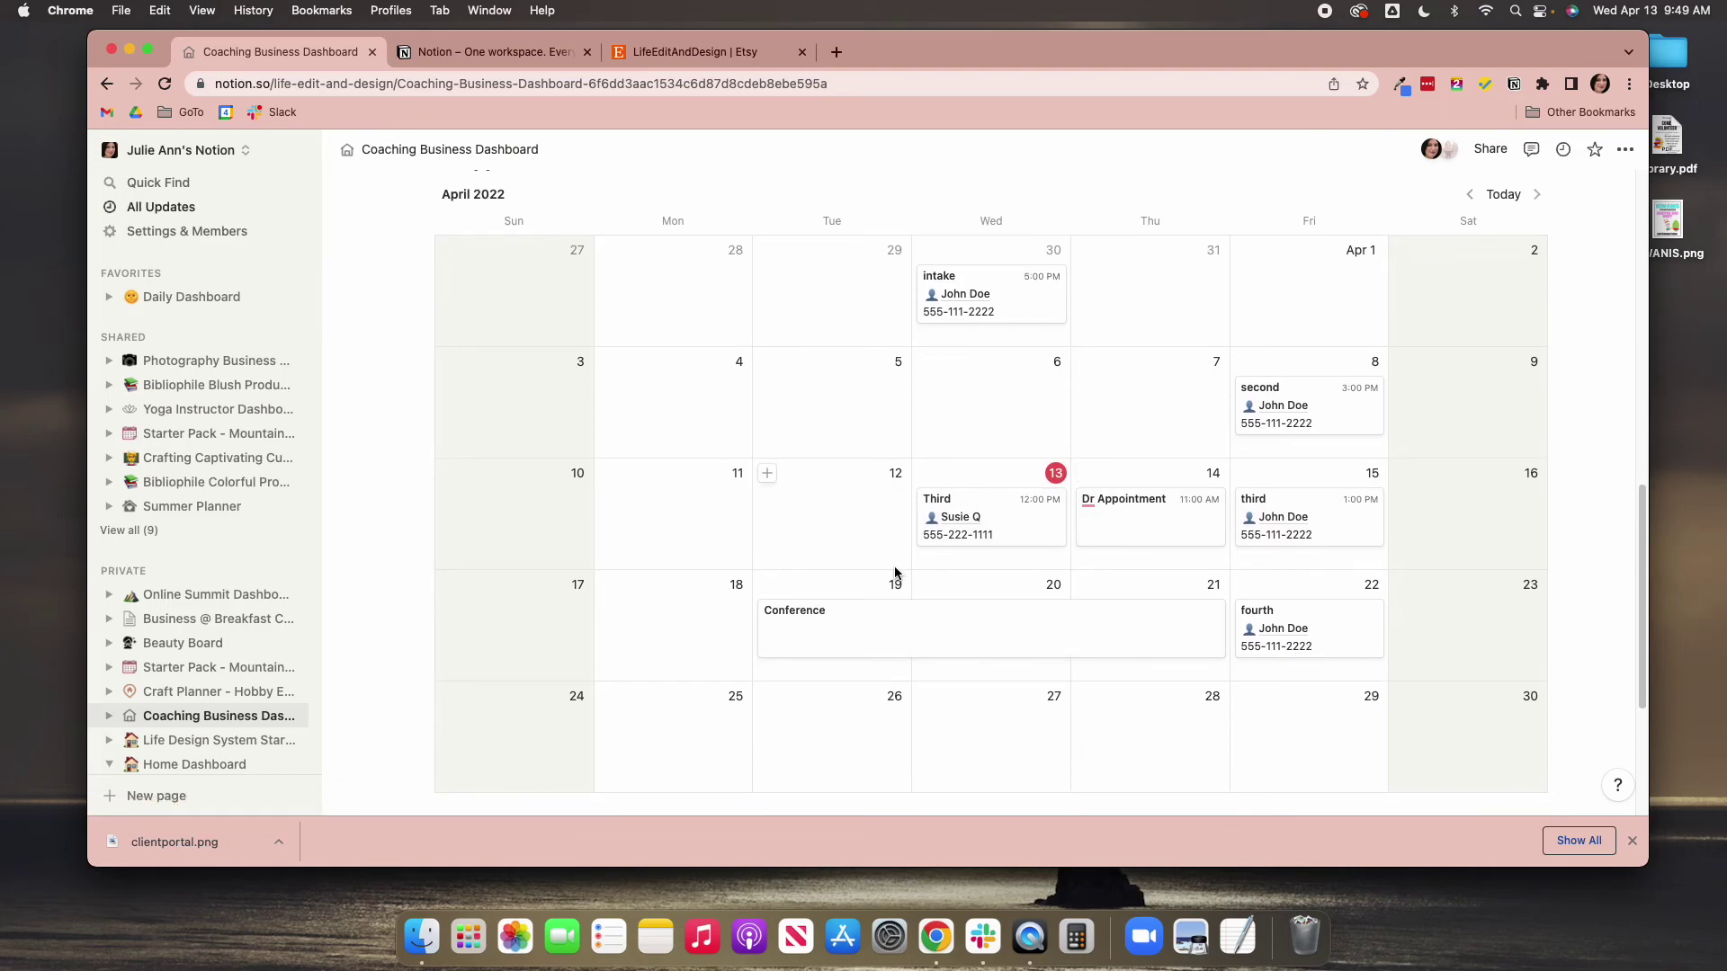
scroll(898, 578, "up", 5)
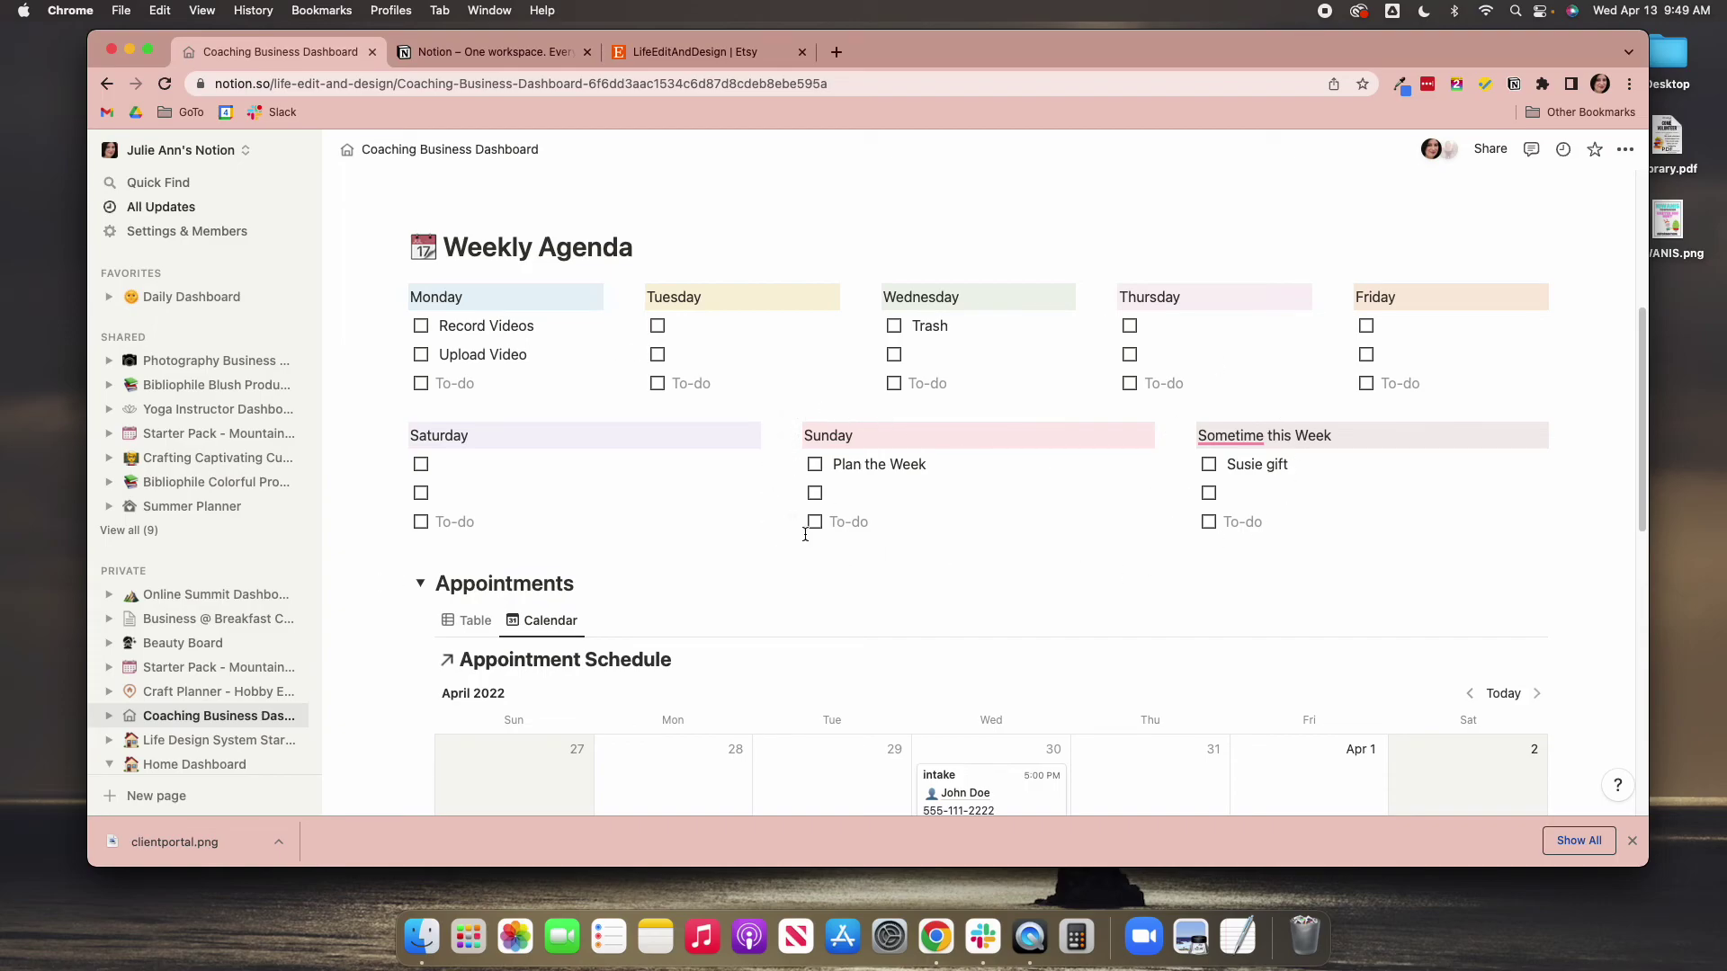
scroll(952, 536, "up", 1)
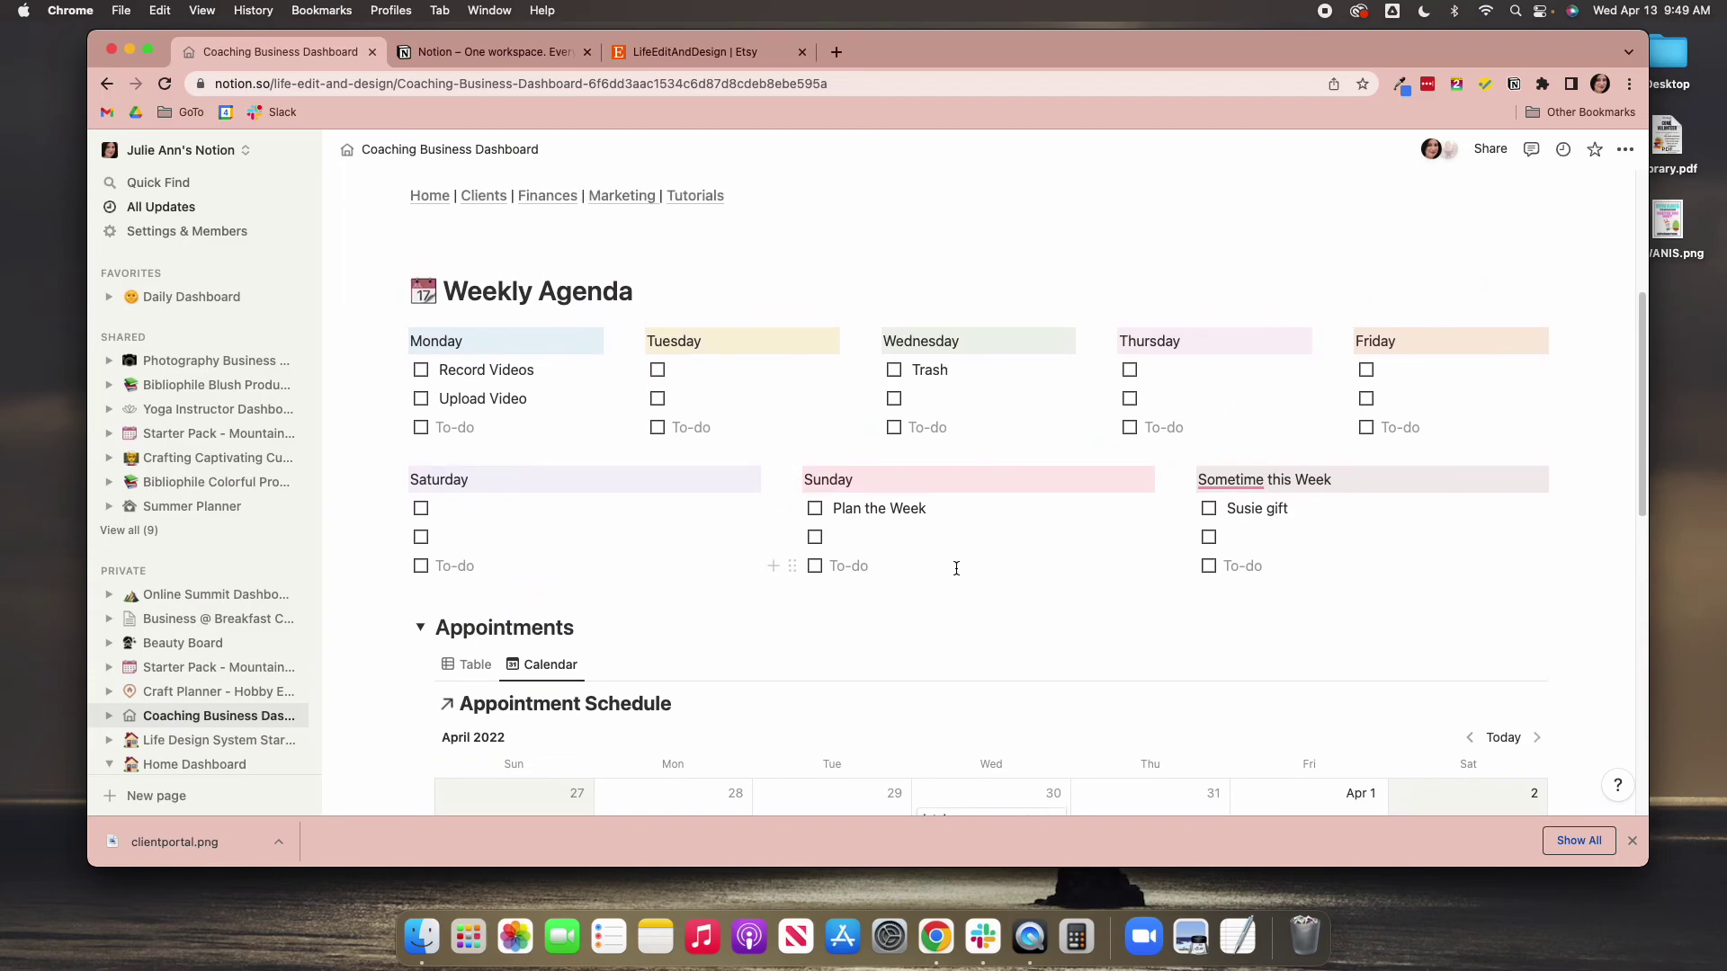
scroll(956, 568, "up", 3)
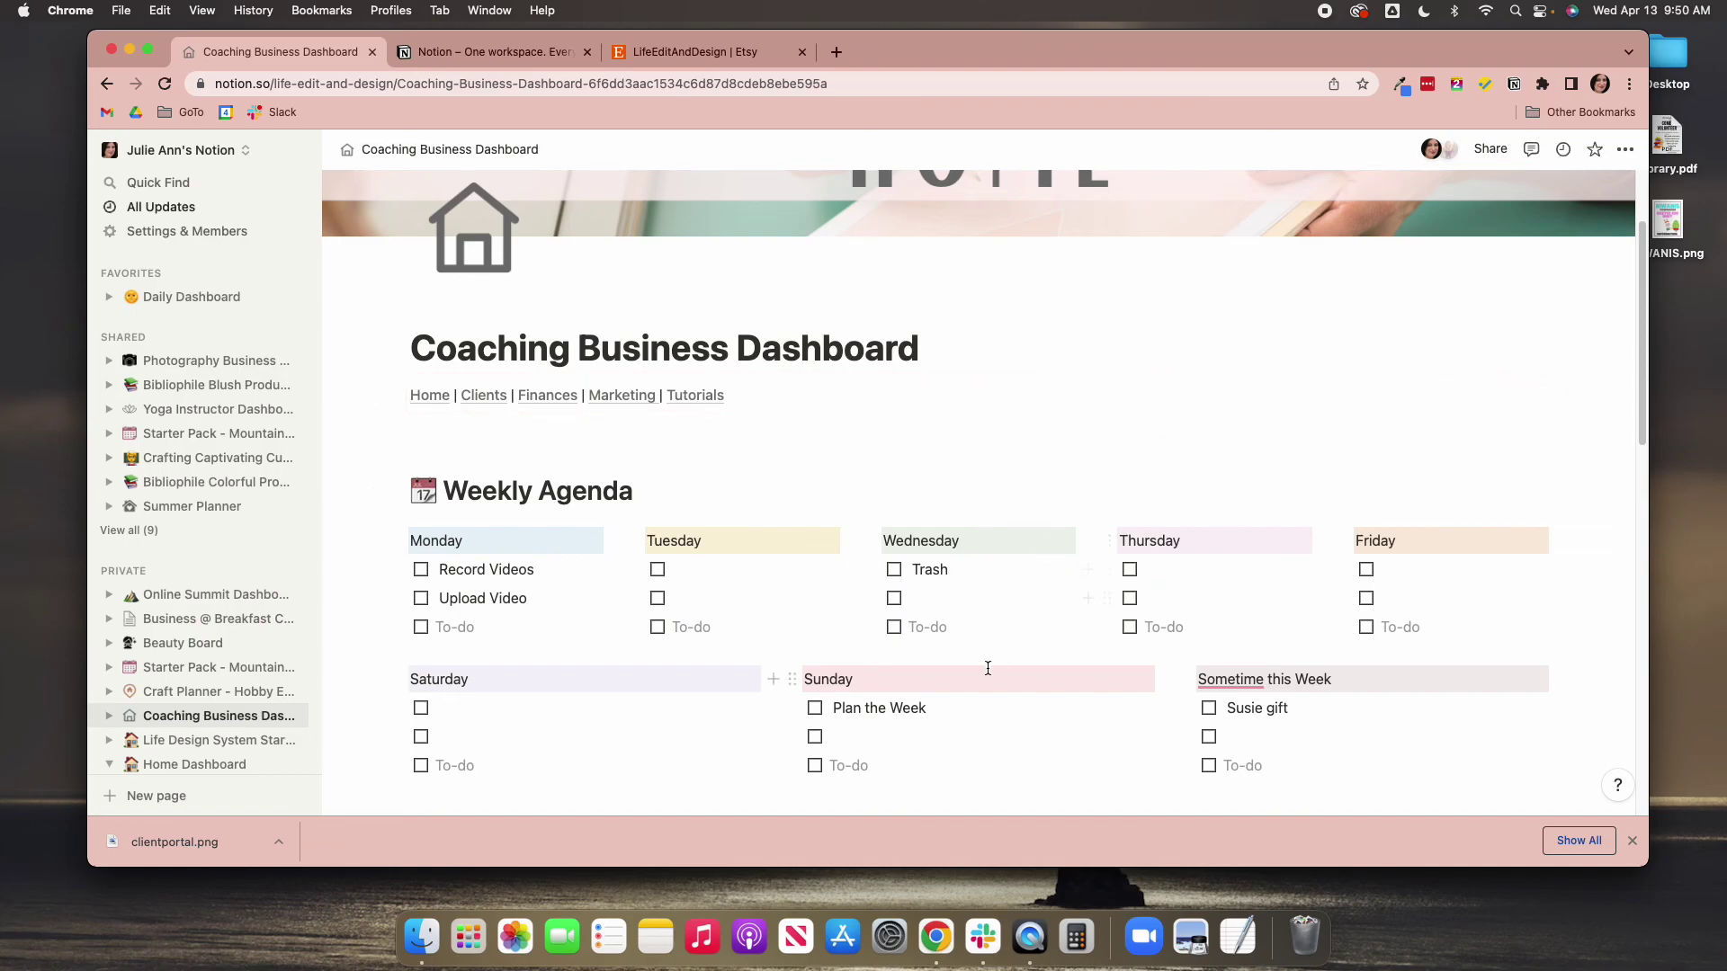
scroll(988, 667, "up", 3)
scroll(986, 667, "up", 1)
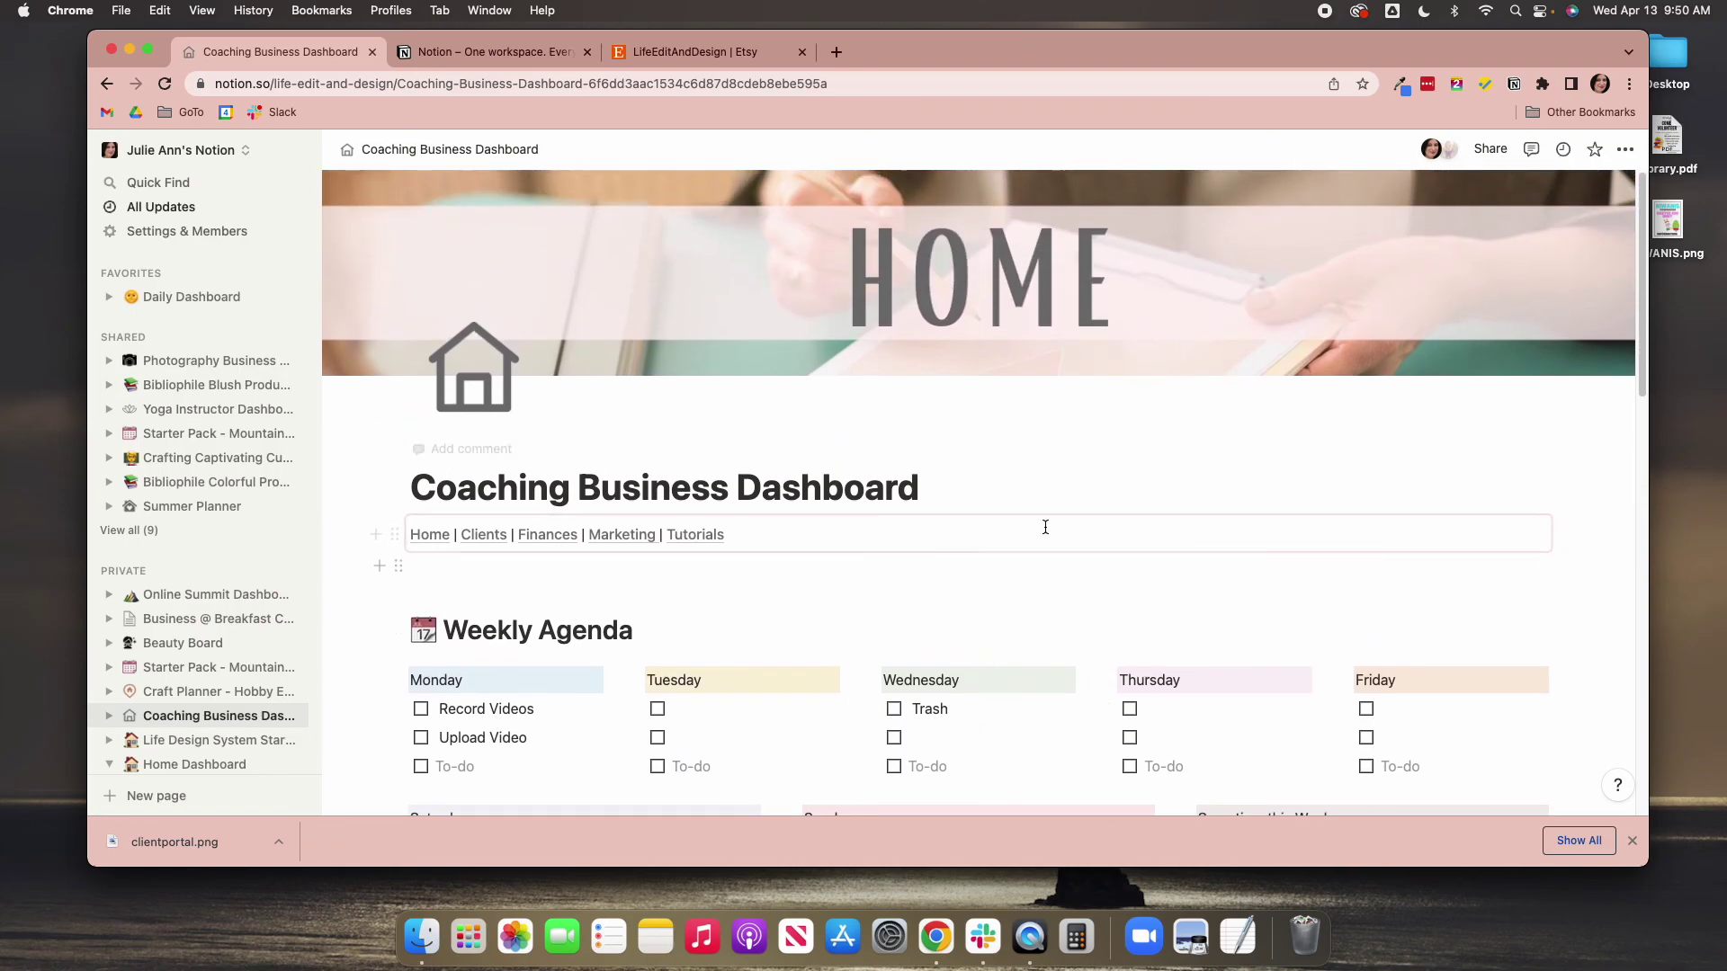